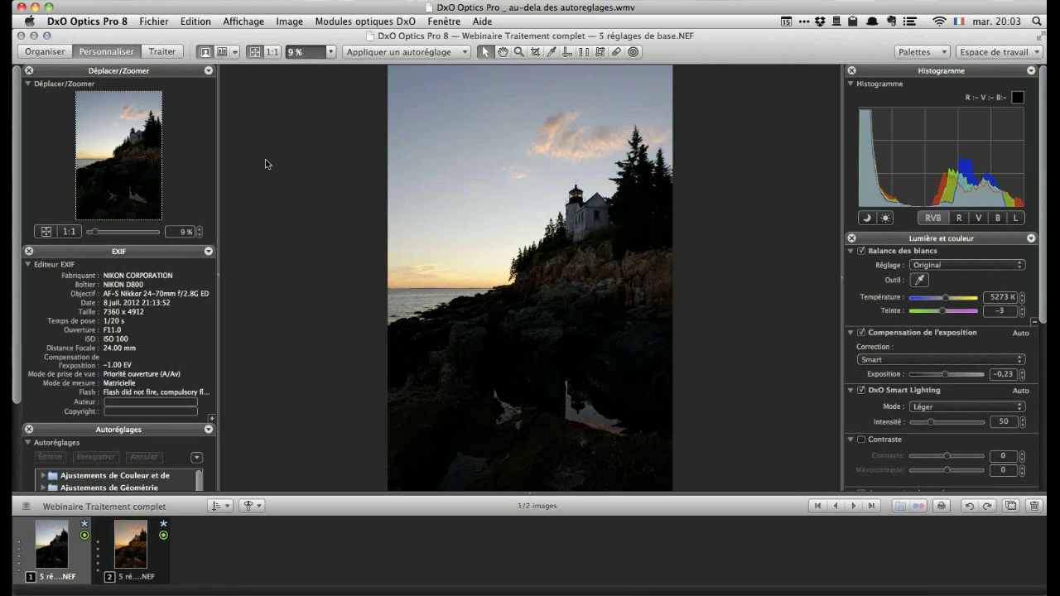
- Switch the Organiser workspace's image source to Dossiers and back to Projets
left_click(46, 51)
left_click(45, 73)
left_click(59, 87)
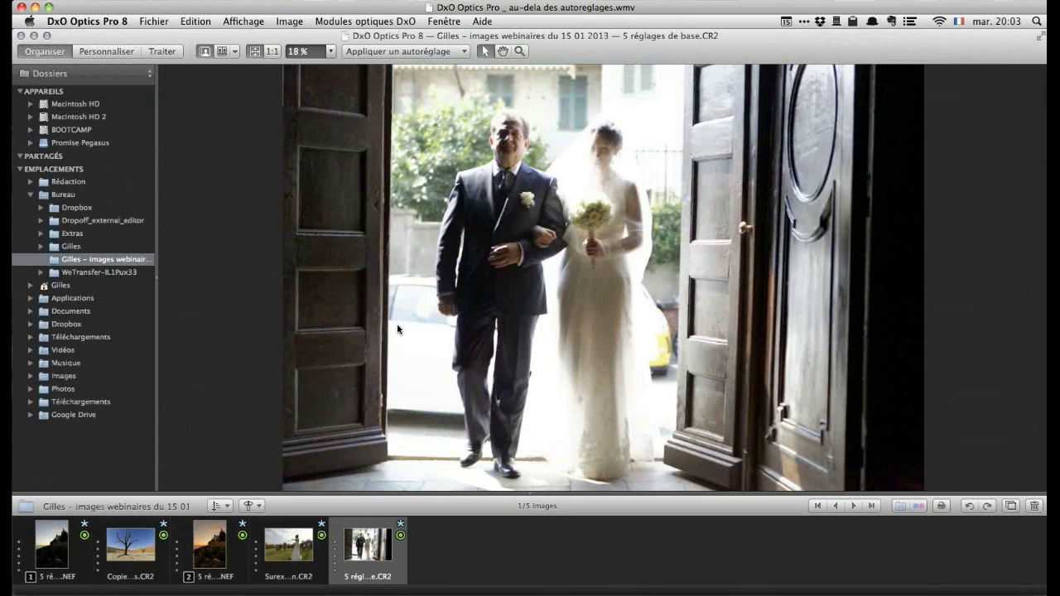
left_click(102, 75)
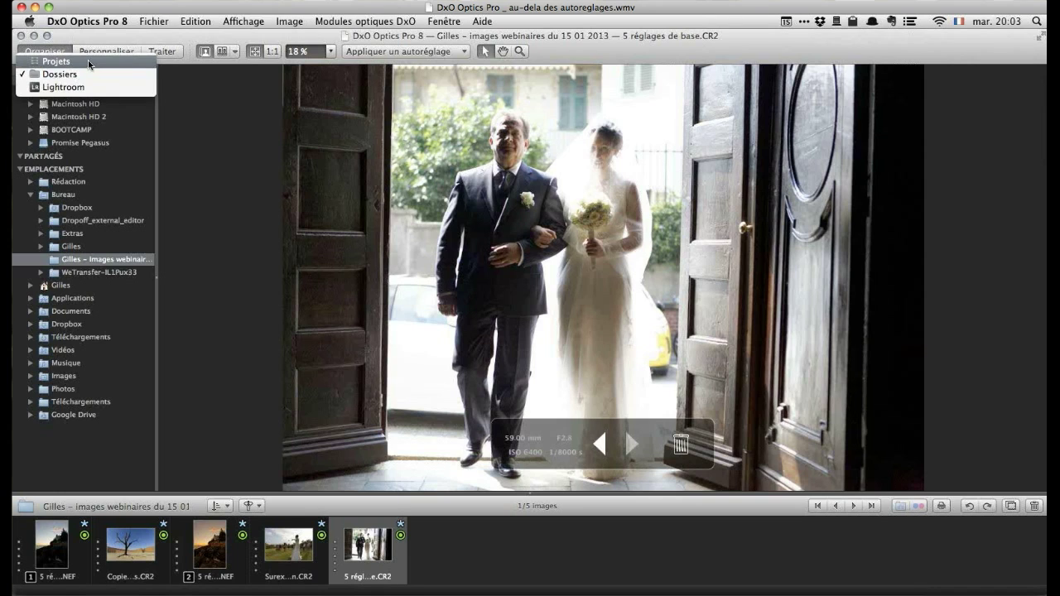
left_click(89, 63)
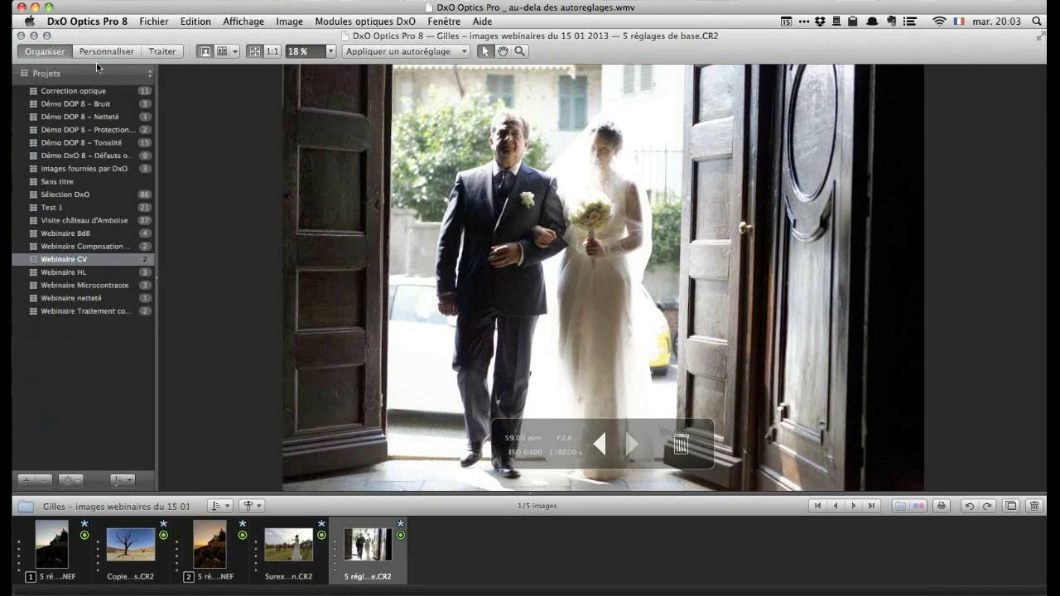
- Review the correction palettes in the Personnaliser workspace and the output options in the Traiter workspace
left_click(115, 50)
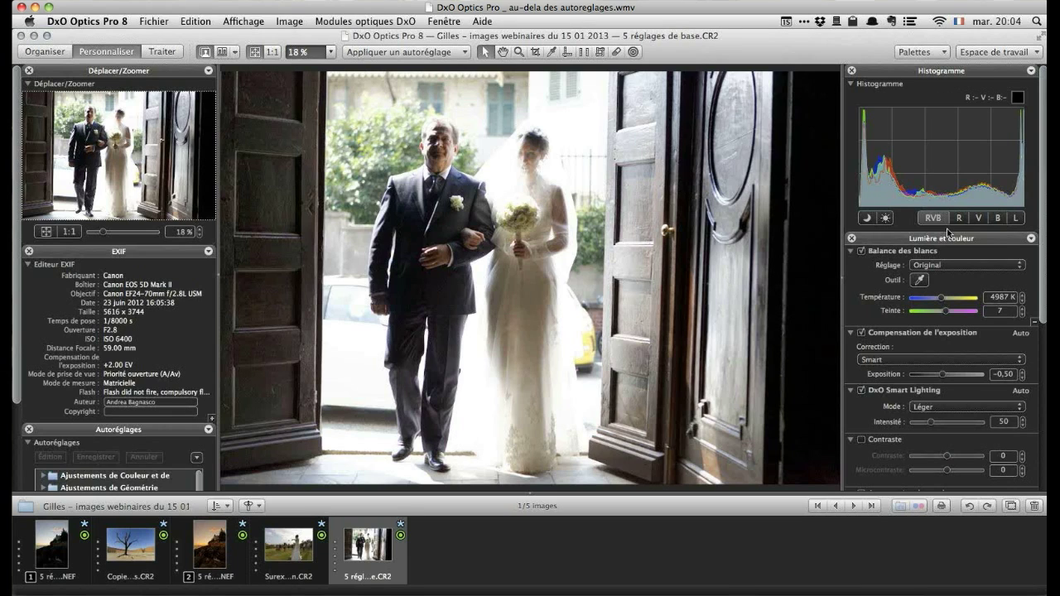
scroll(948, 233, "down", 10)
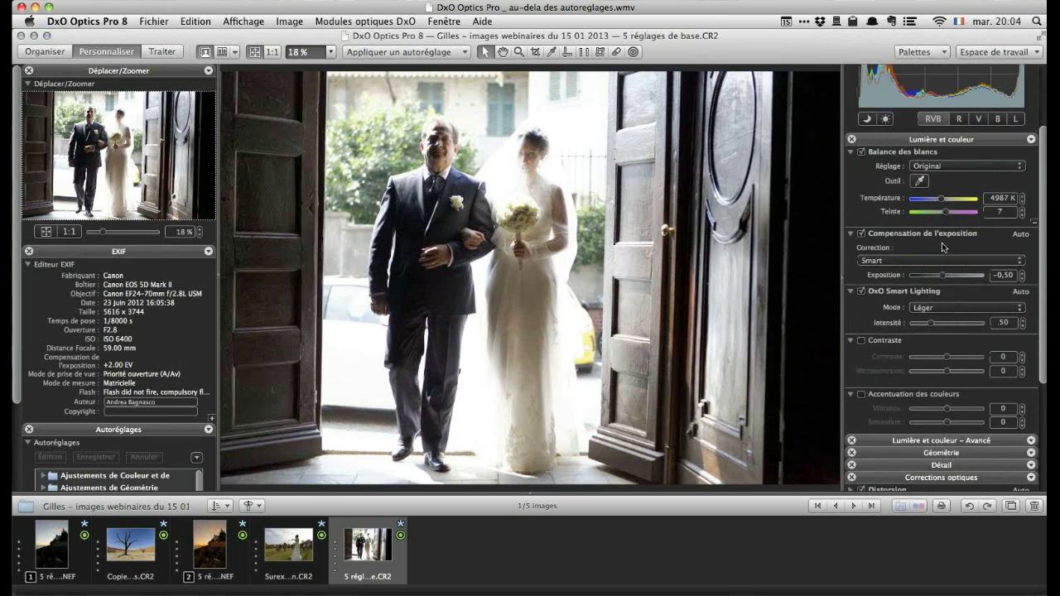
scroll(959, 187, "up", 10)
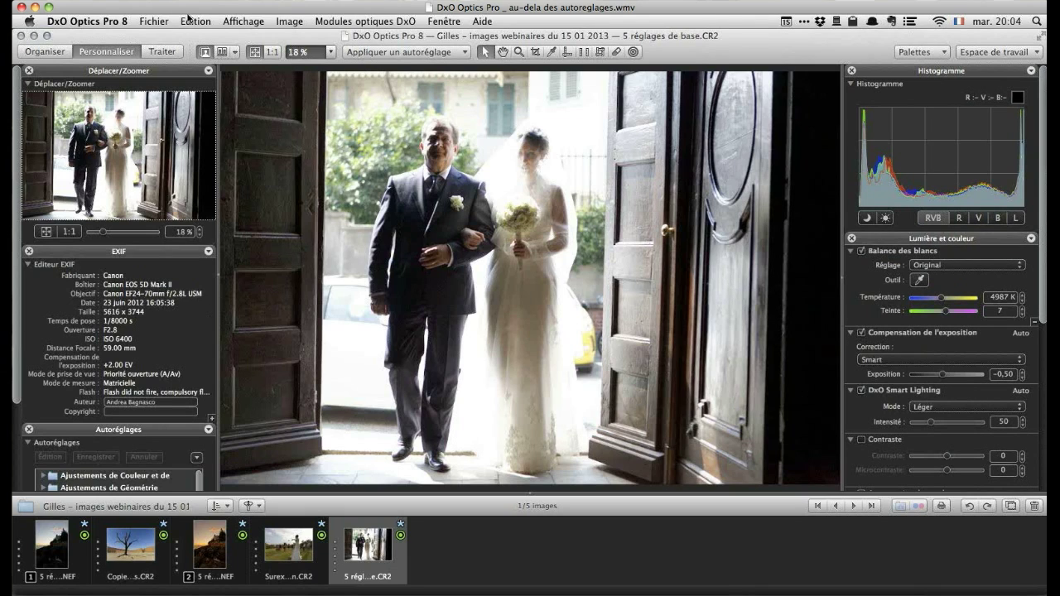
left_click(168, 52)
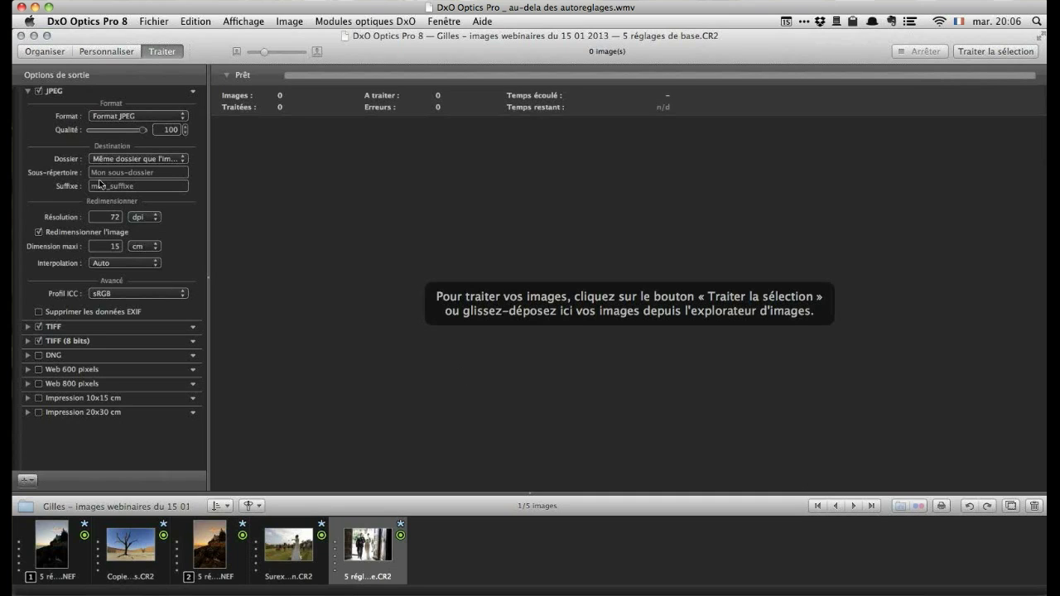
- Select the portrait IMG_0004.CR2 from the Webinaire BdB project and bring it into the Personnaliser workspace
left_click(42, 51)
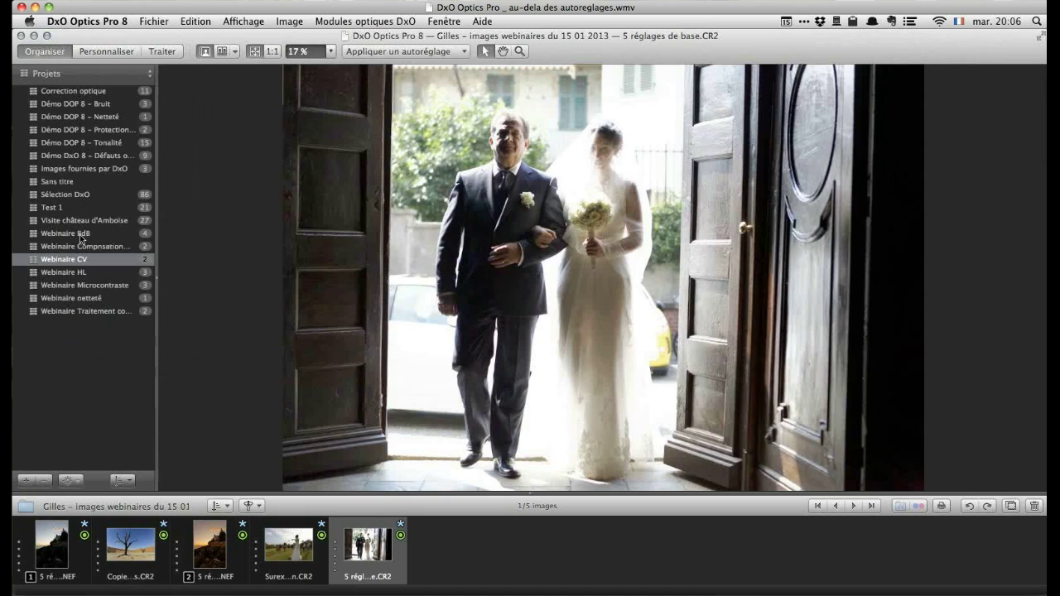
left_click(80, 240)
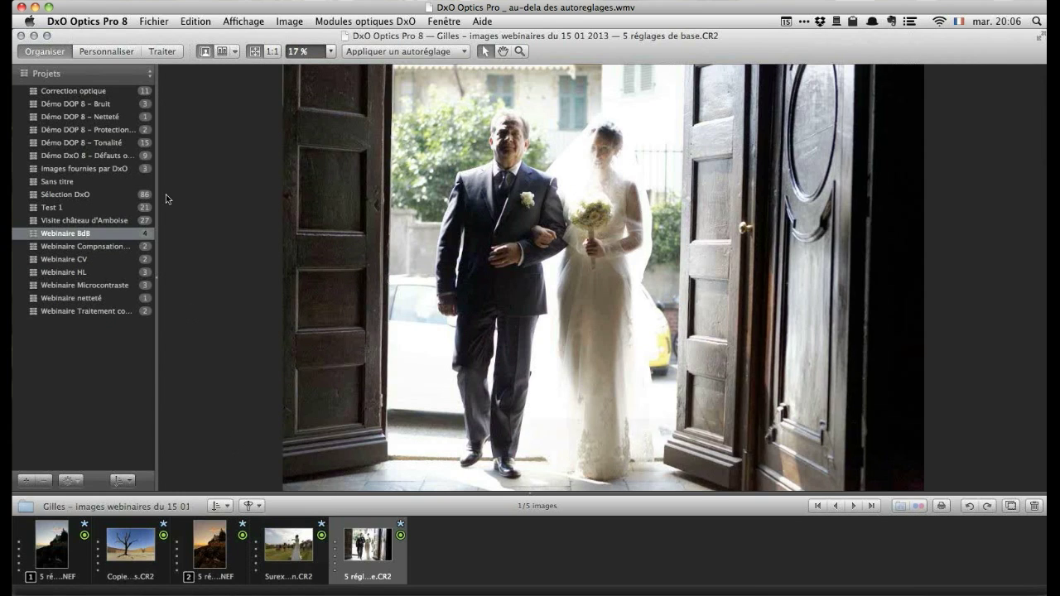
left_click(107, 246)
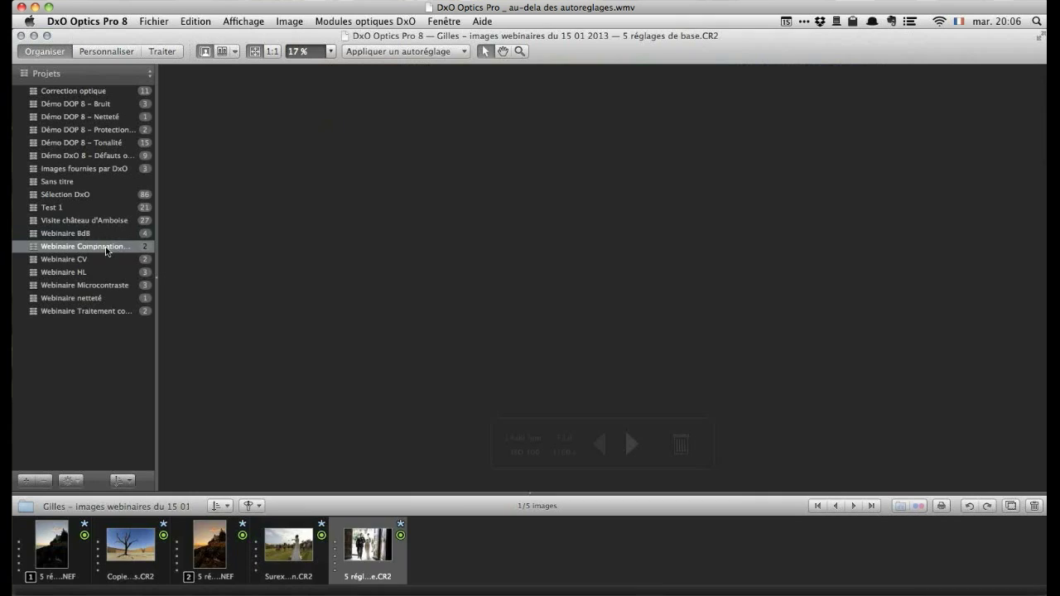
left_click(110, 234)
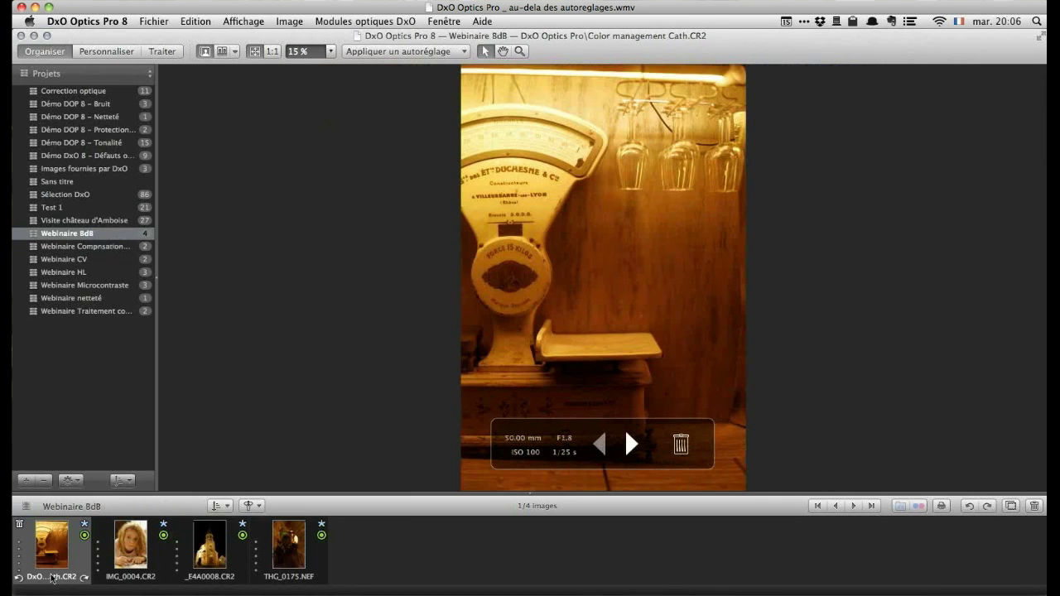
left_click(132, 553)
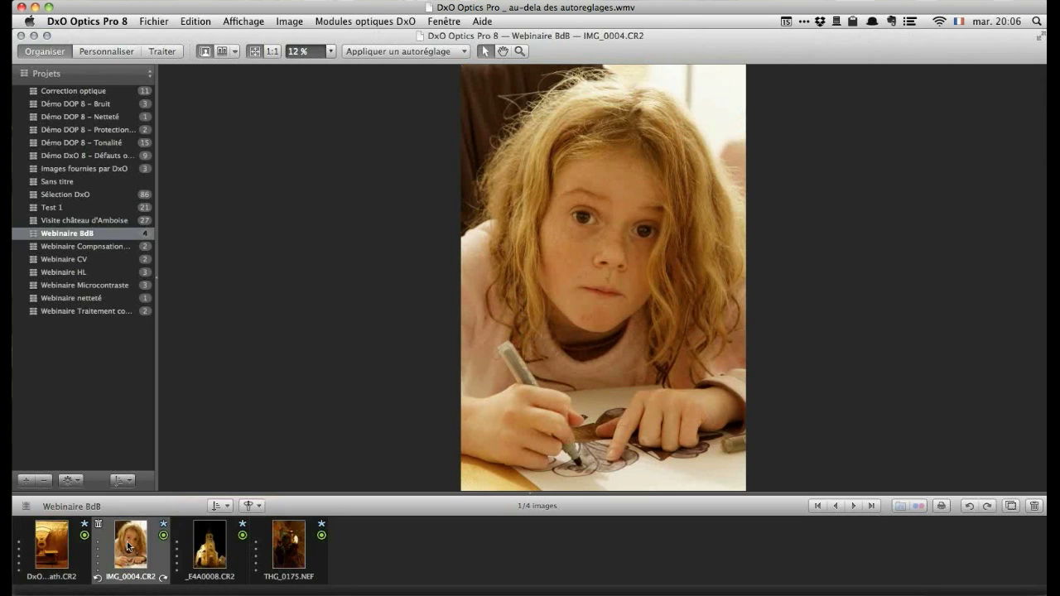
left_click(126, 48)
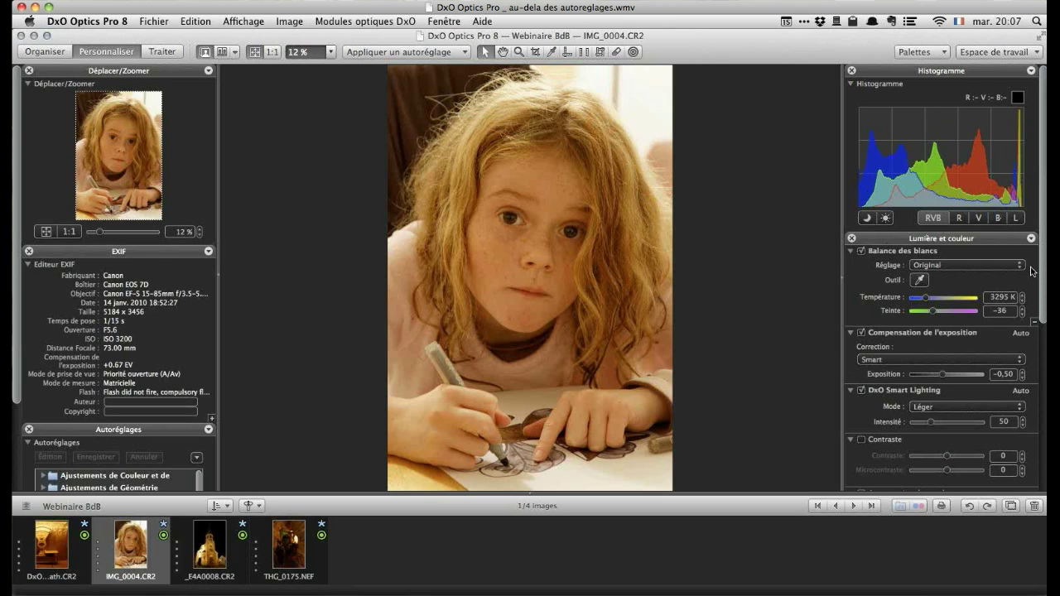
- Try the Lumière du jour and Tungstène white balance presets on the portrait
left_click(974, 240)
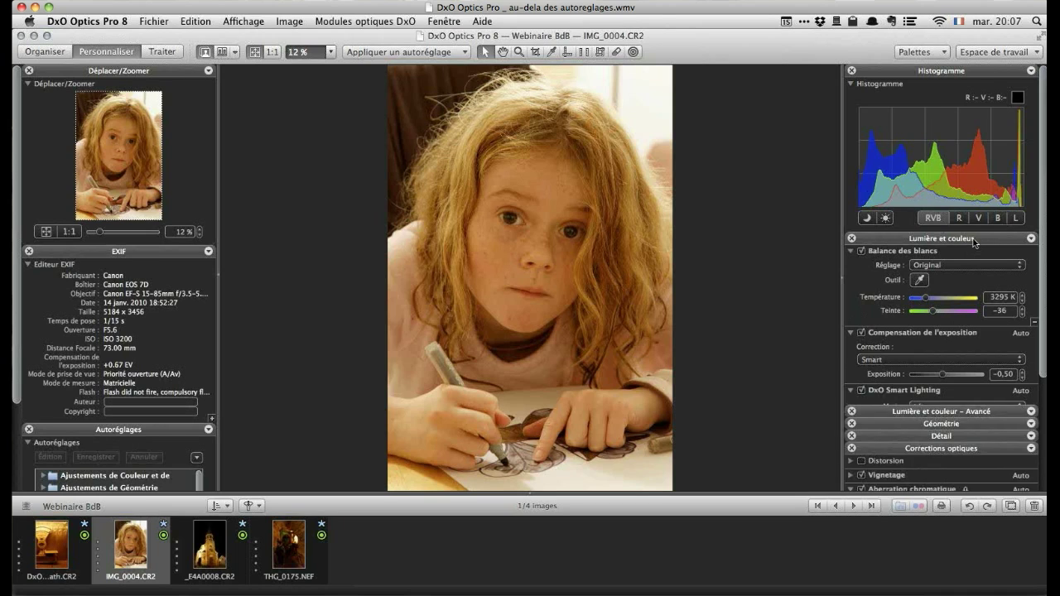
left_click(930, 240)
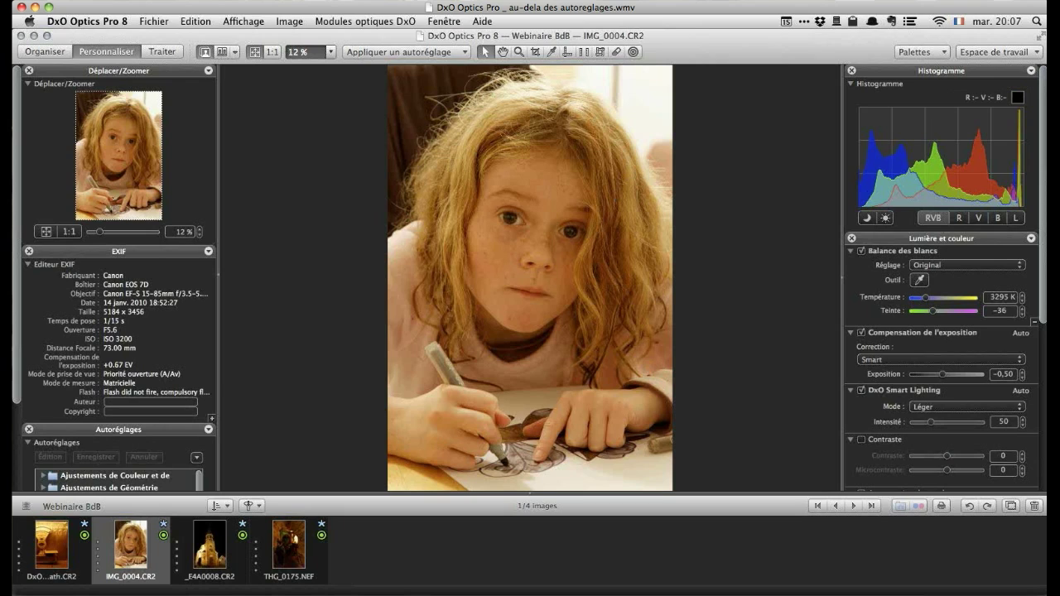
left_click(1023, 268)
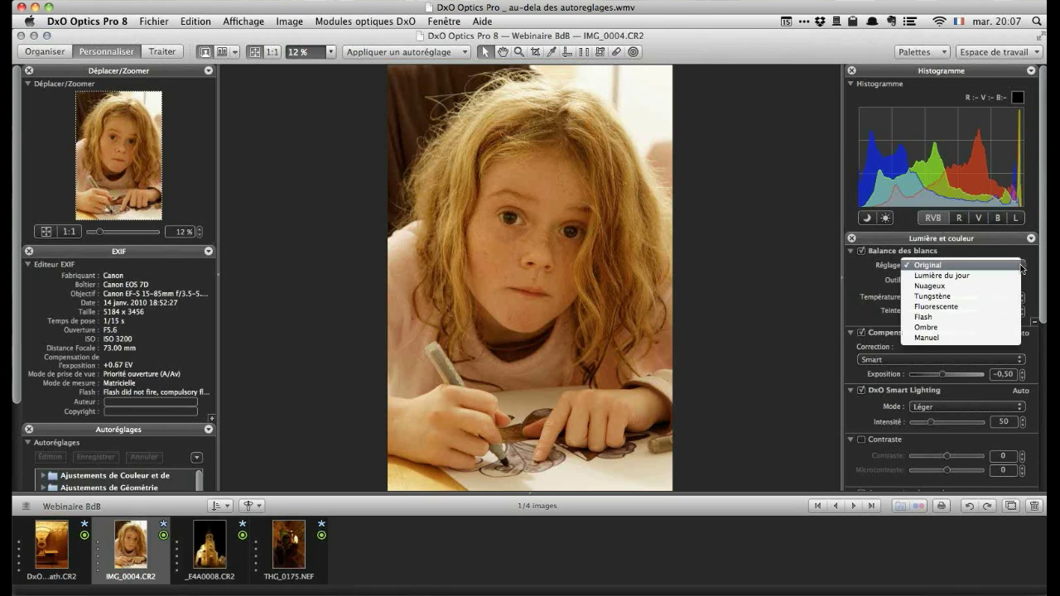
left_click(961, 276)
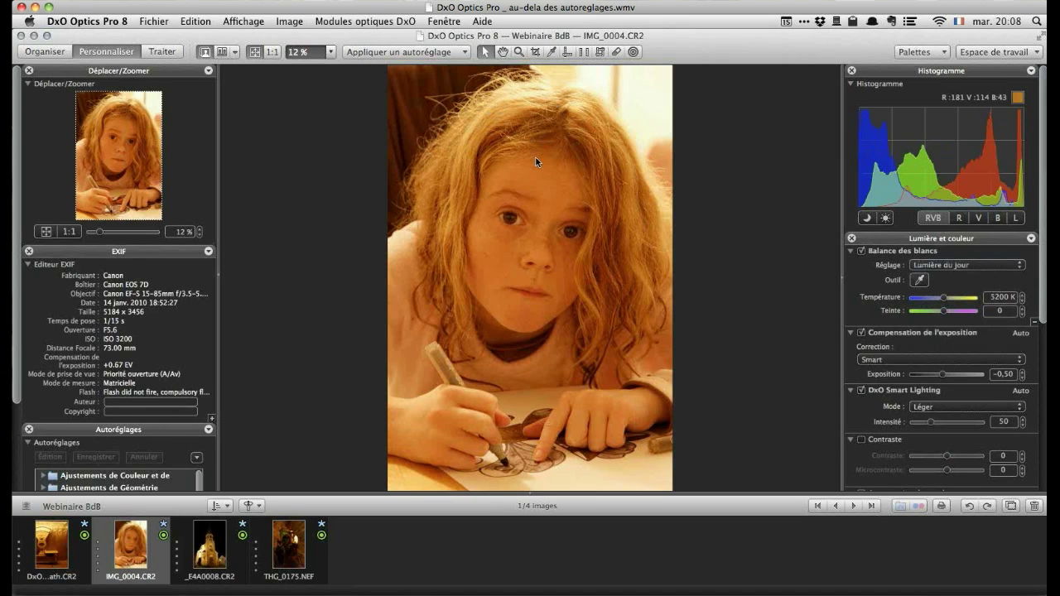
left_click(1017, 267)
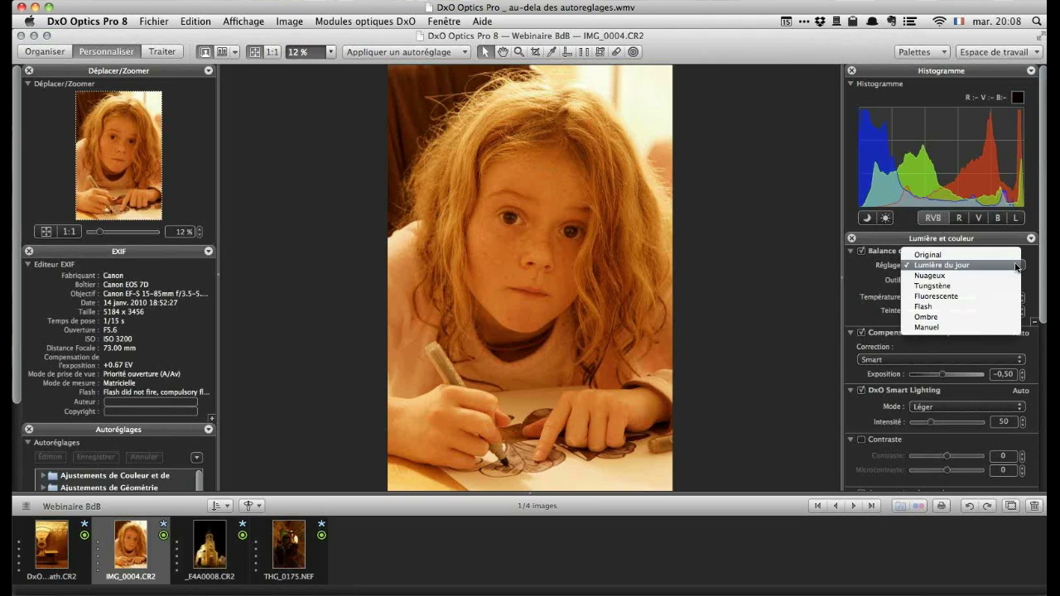
left_click(1001, 289)
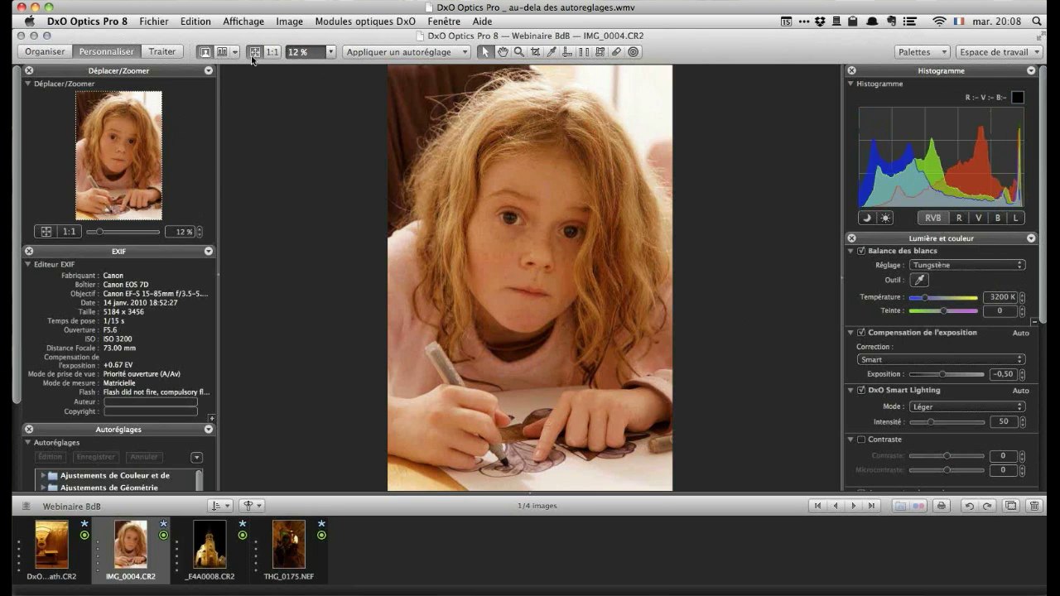
- Compare the portrait with its uncorrected version and return the white balance setting to Original
left_click(506, 176)
left_click(506, 177)
left_click(506, 178)
left_click(1012, 263)
left_click(975, 235)
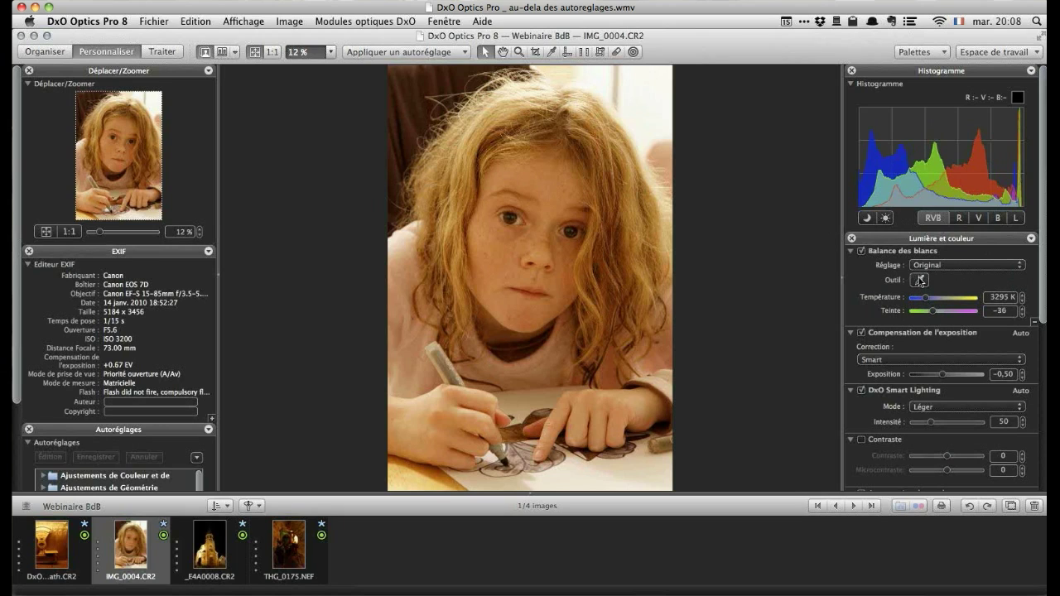
- Set the portrait's white balance with the eyedropper, sampling the white drawing paper first and finally the grey marker barrel
left_click(919, 280)
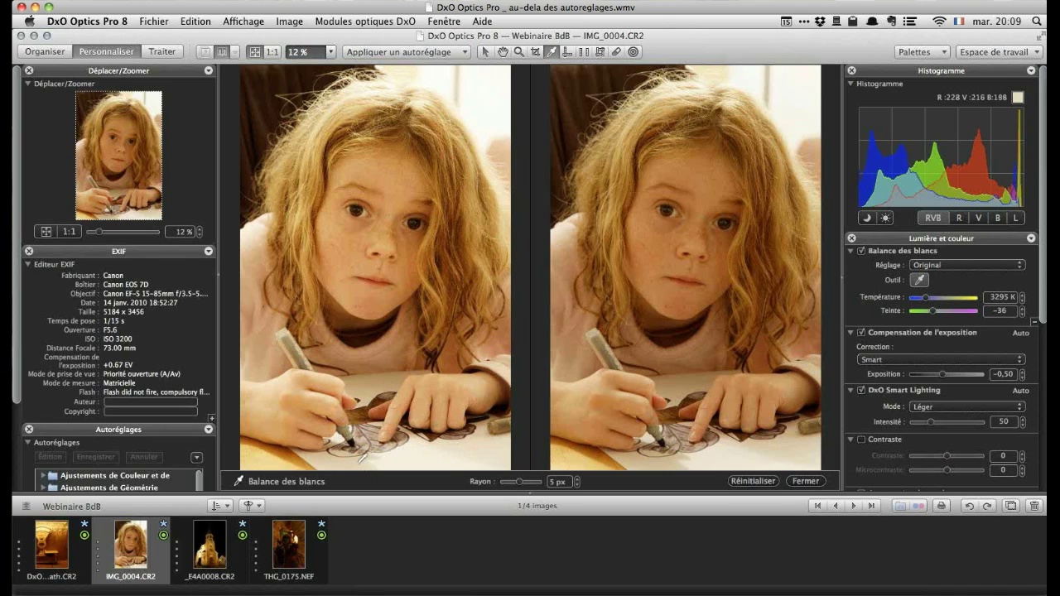
left_click(360, 457)
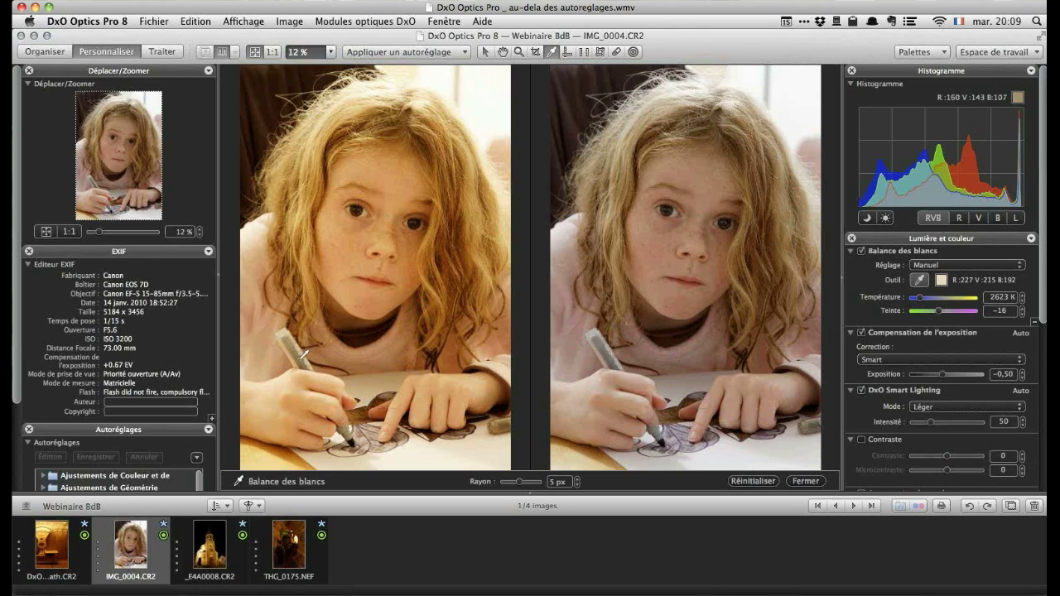
left_click(302, 356)
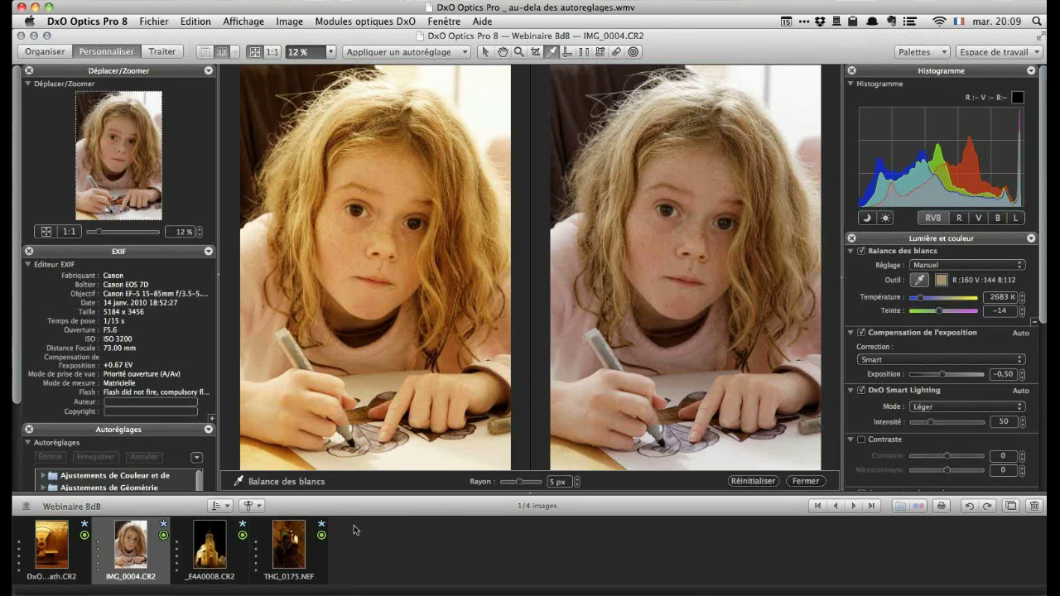
- Apply the Tungstène white balance preset to the night church photo _E4A0008.CR2
left_click(243, 553)
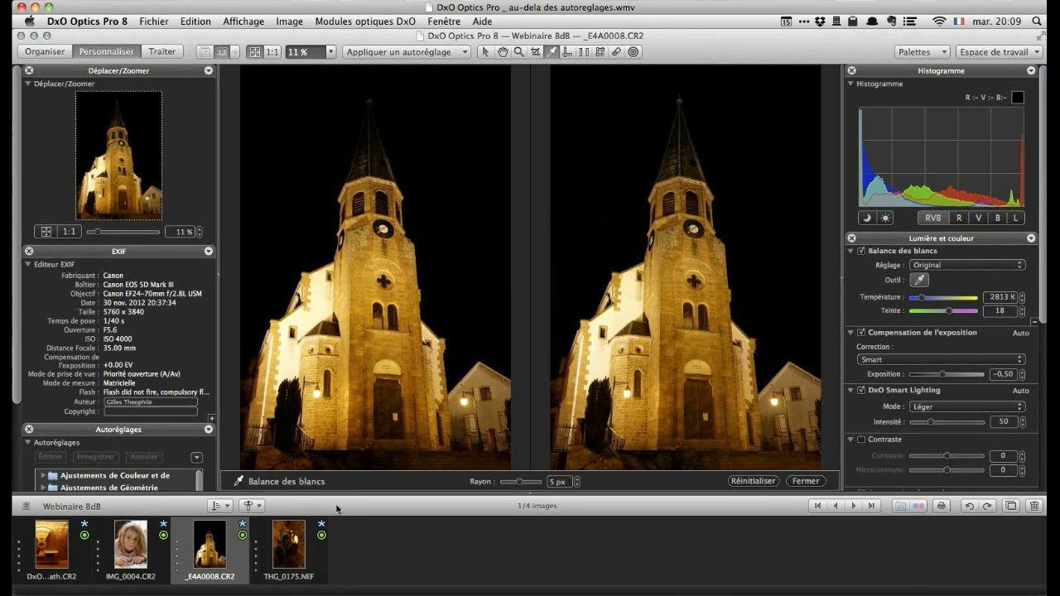
left_click(1022, 267)
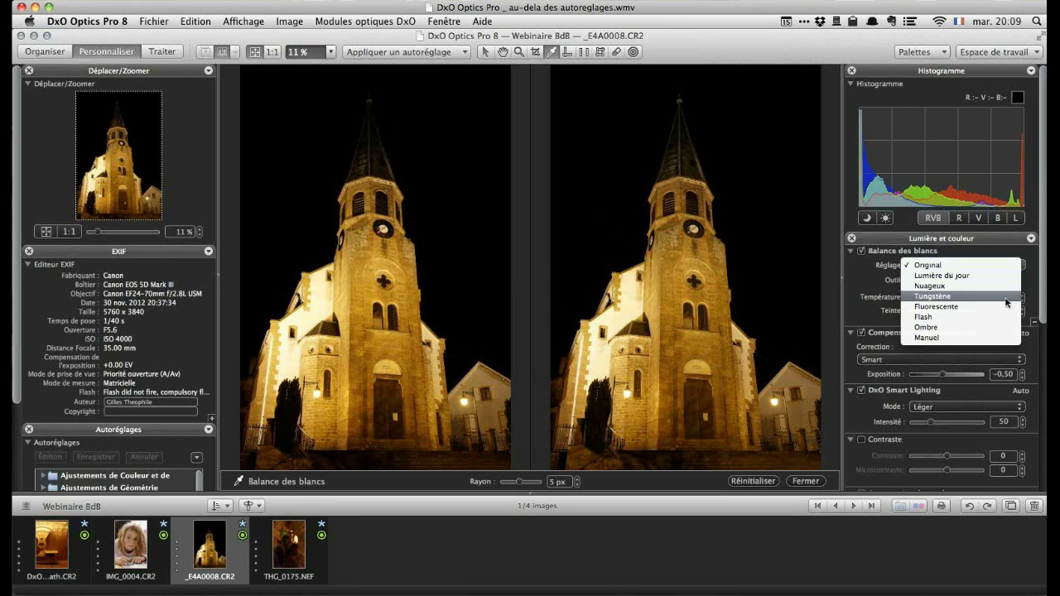
left_click(1007, 296)
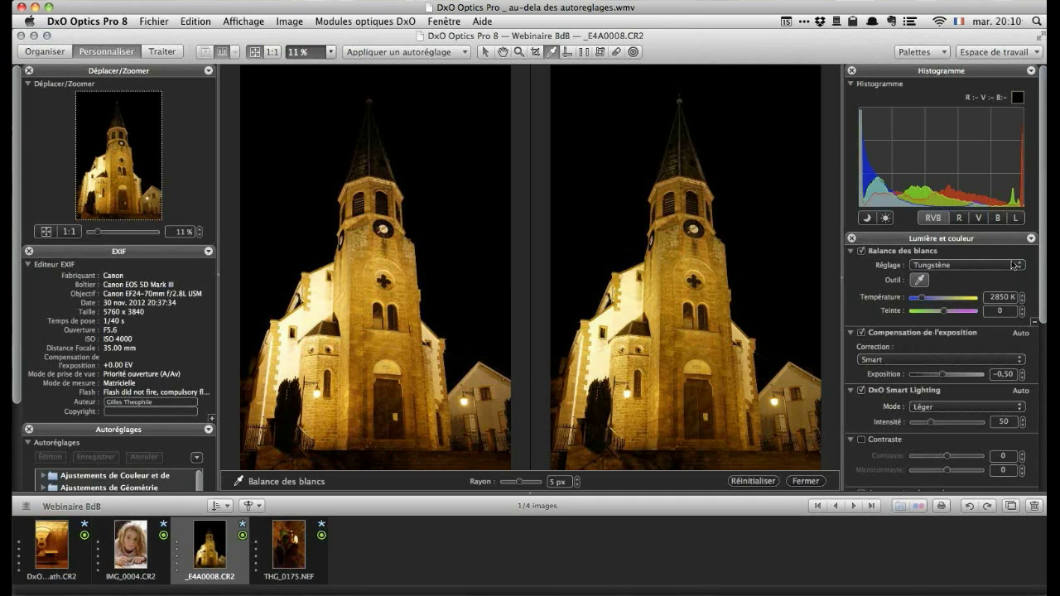
- Set the church photo's white balance with the eyedropper by sampling the white centre of the tower clock at 100 %
left_click(920, 281)
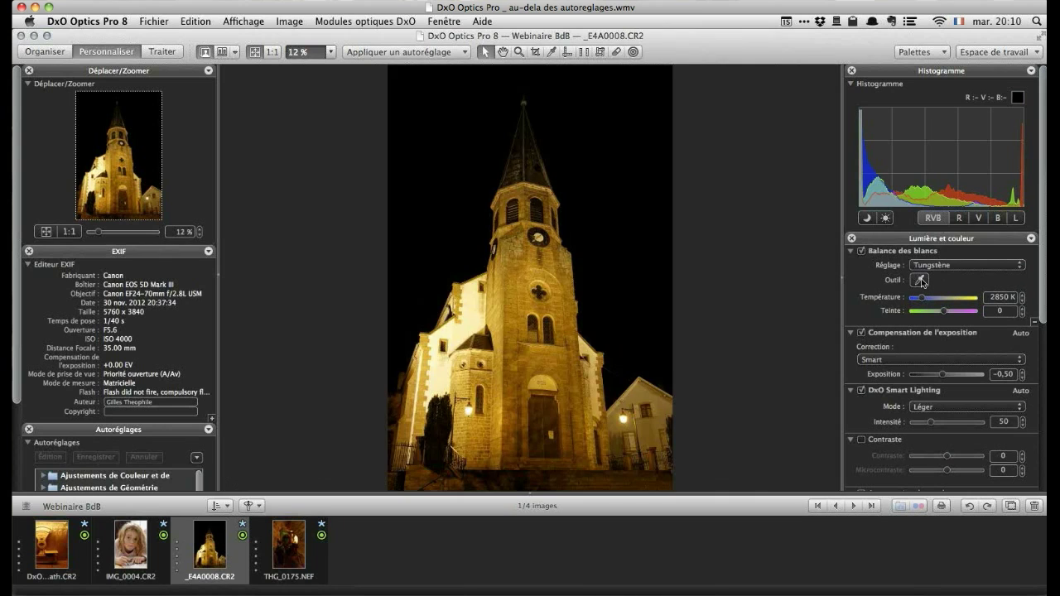
left_click(920, 281)
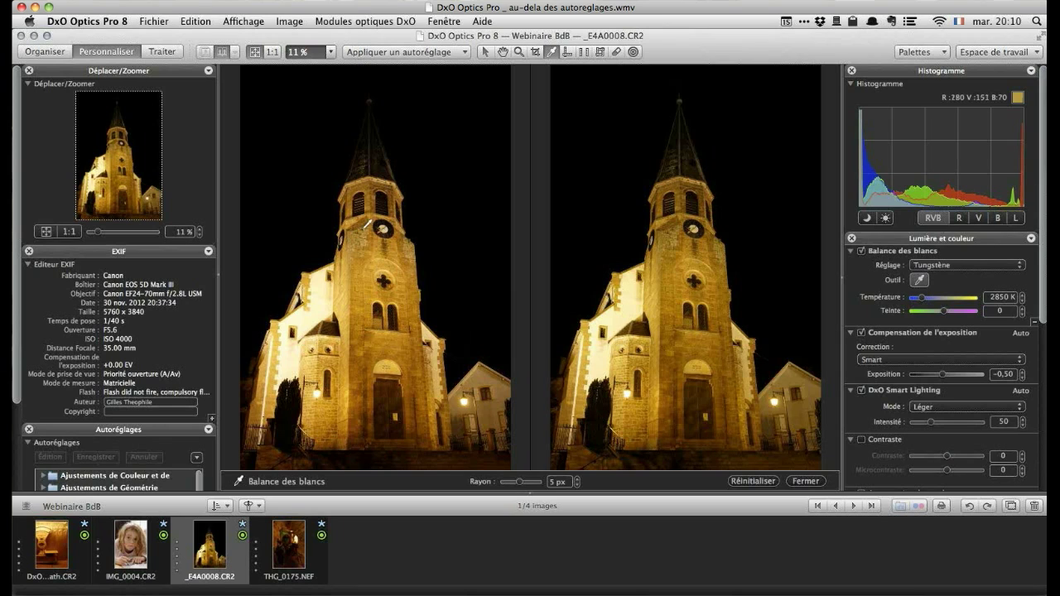
left_click(270, 52)
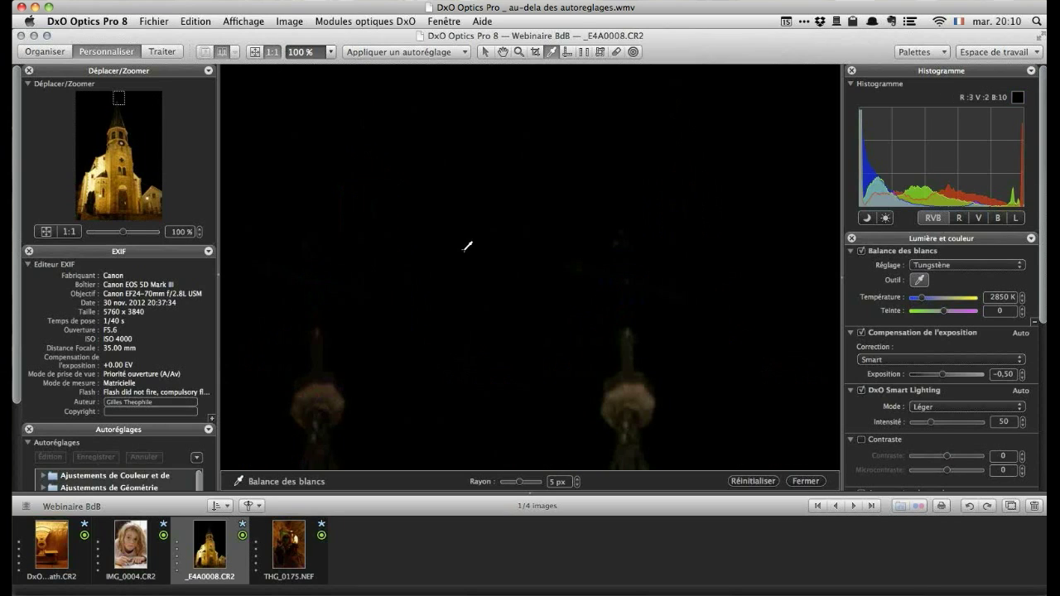
left_click_drag(116, 98, 118, 109)
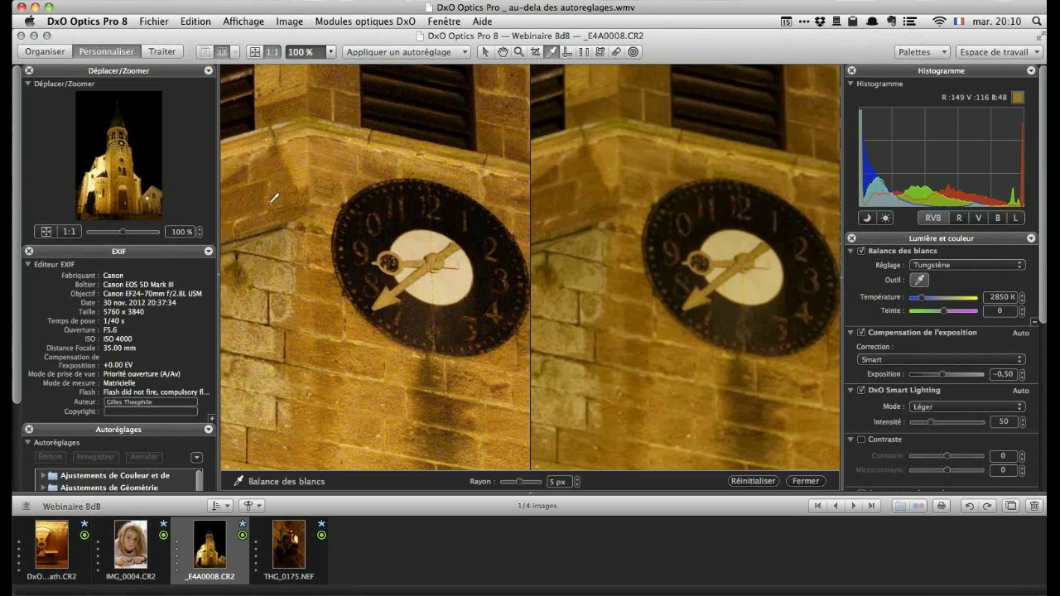
left_click(457, 279)
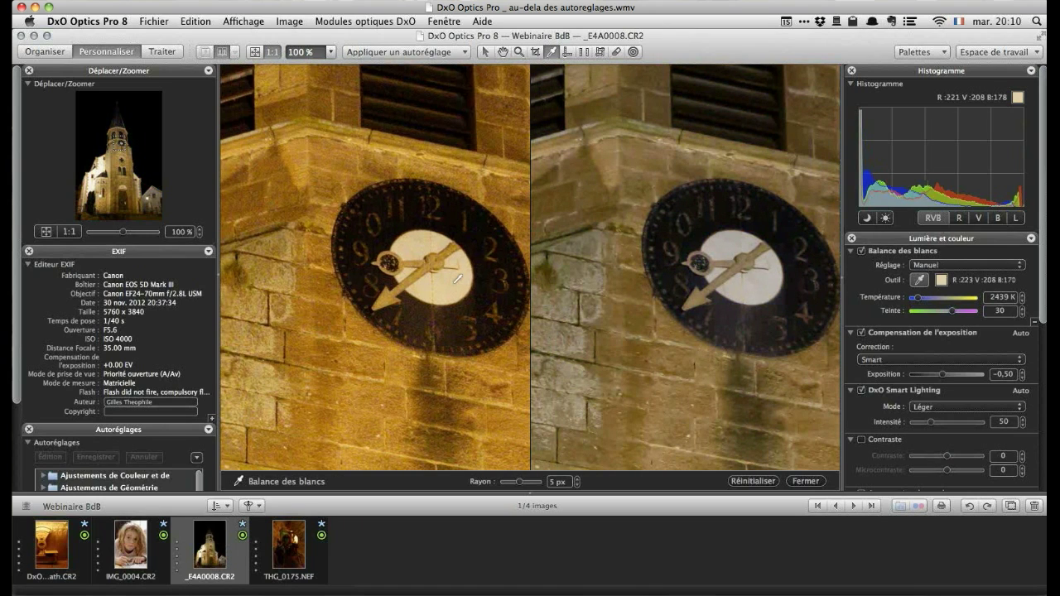
left_click(255, 53)
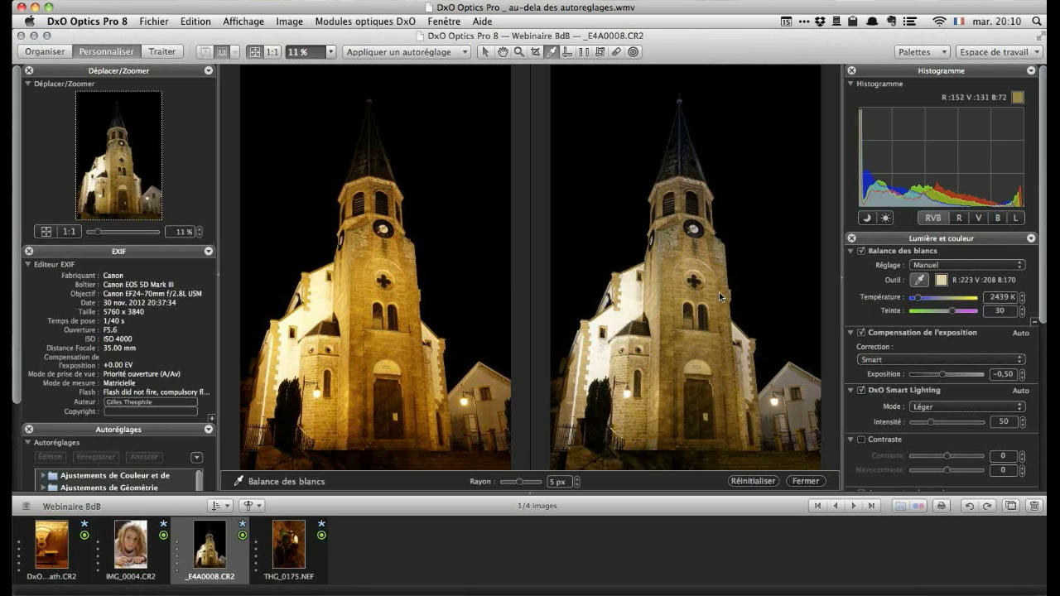
- Warm the church photo's colour temperature to about 3160 K and cool it down to 2000 K
left_click(918, 298)
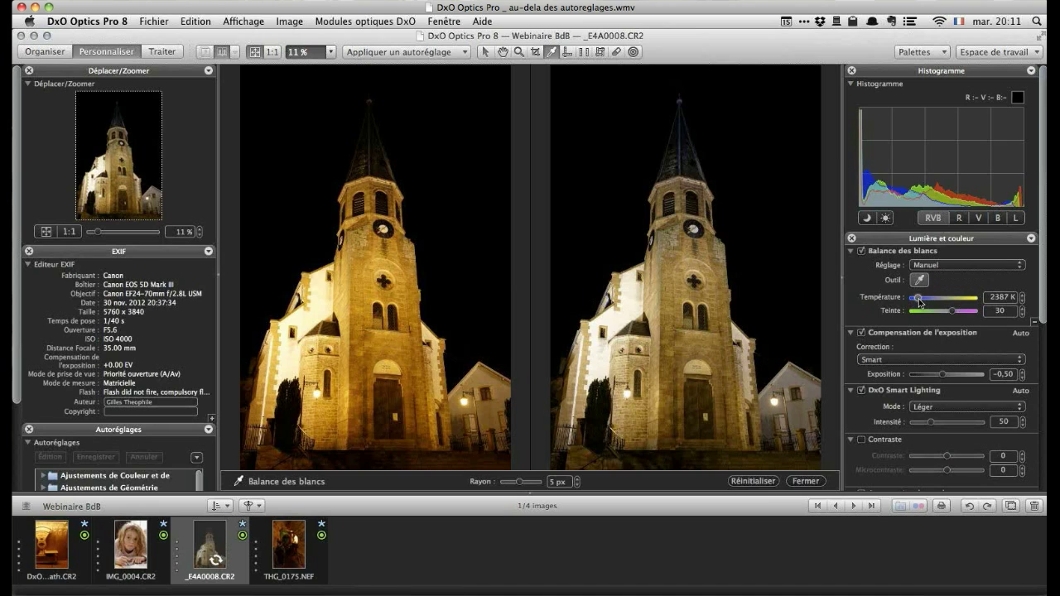
left_click_drag(919, 298, 926, 301)
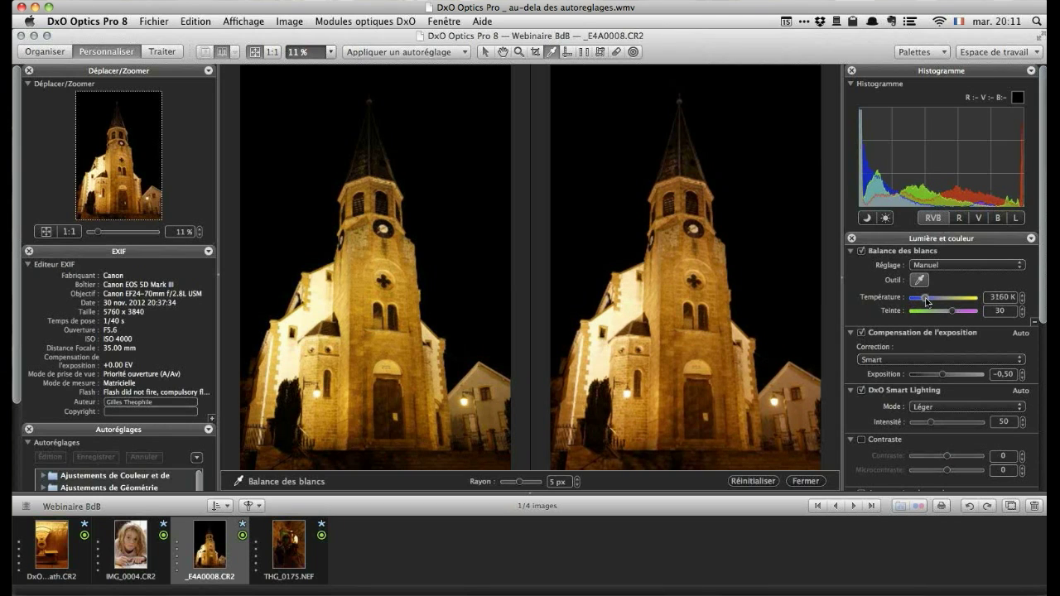
left_click_drag(926, 300, 909, 303)
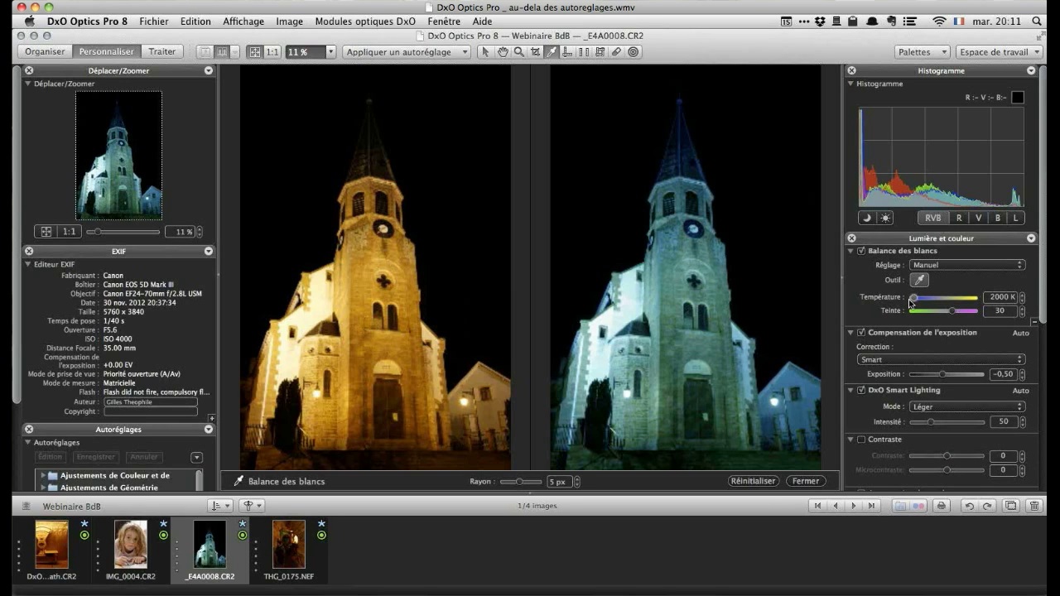
- Set the church photo's colour temperature to about 2457 K and adjust its tint to 22 and finally 33
left_click_drag(914, 301, 919, 303)
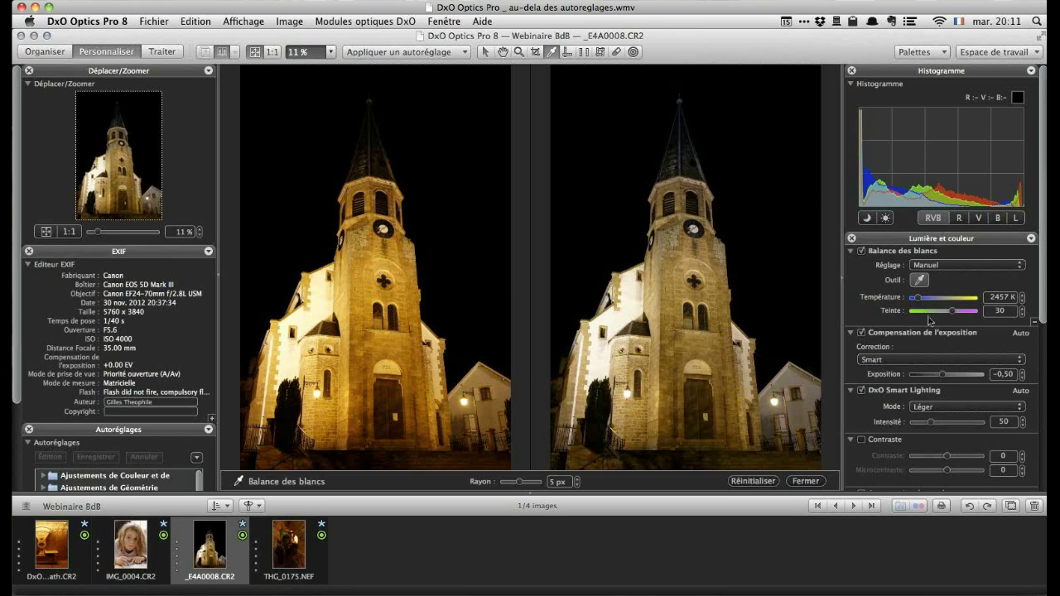
left_click_drag(953, 311, 952, 311)
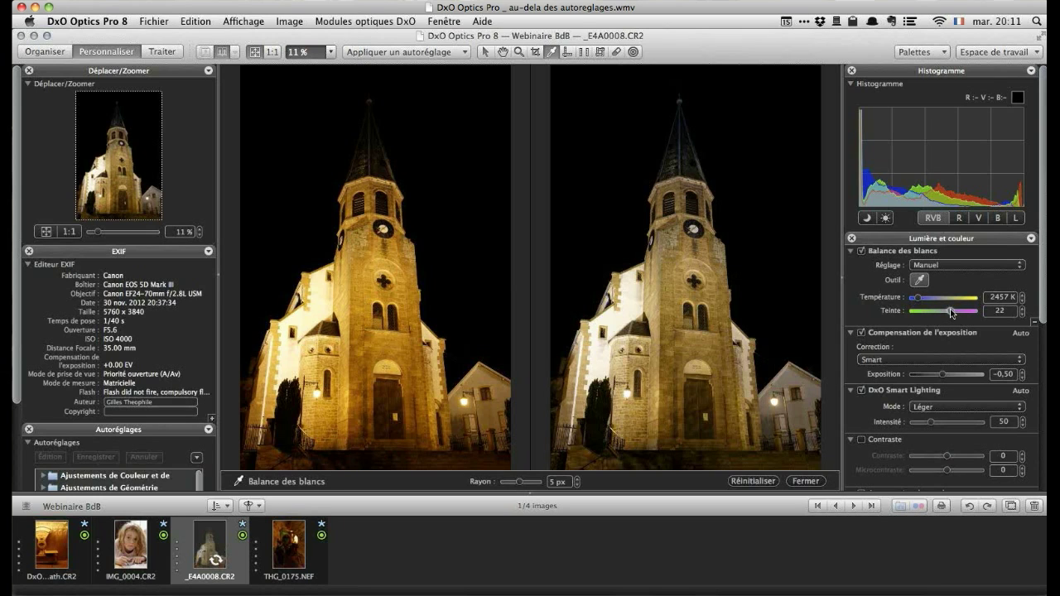
mouse_move(949, 314)
left_mouse_down()
mouse_move(928, 319)
mouse_move(951, 317)
left_mouse_up()
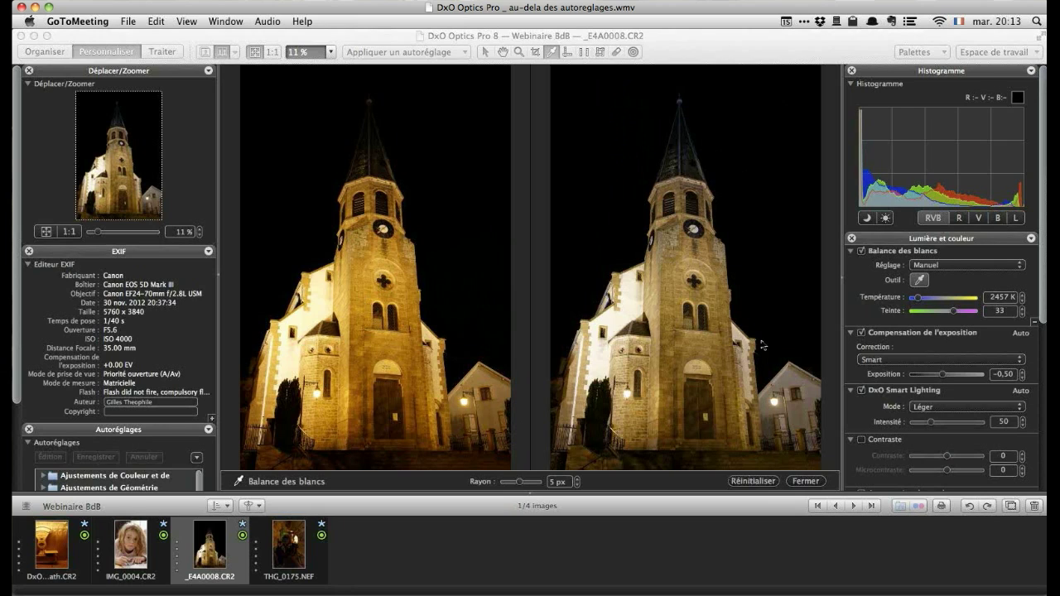
- Try the church photo's colour temperature at about 2246 K and 3090 K, return it to 2457 K and nudge the tint towards magenta
left_click(917, 300)
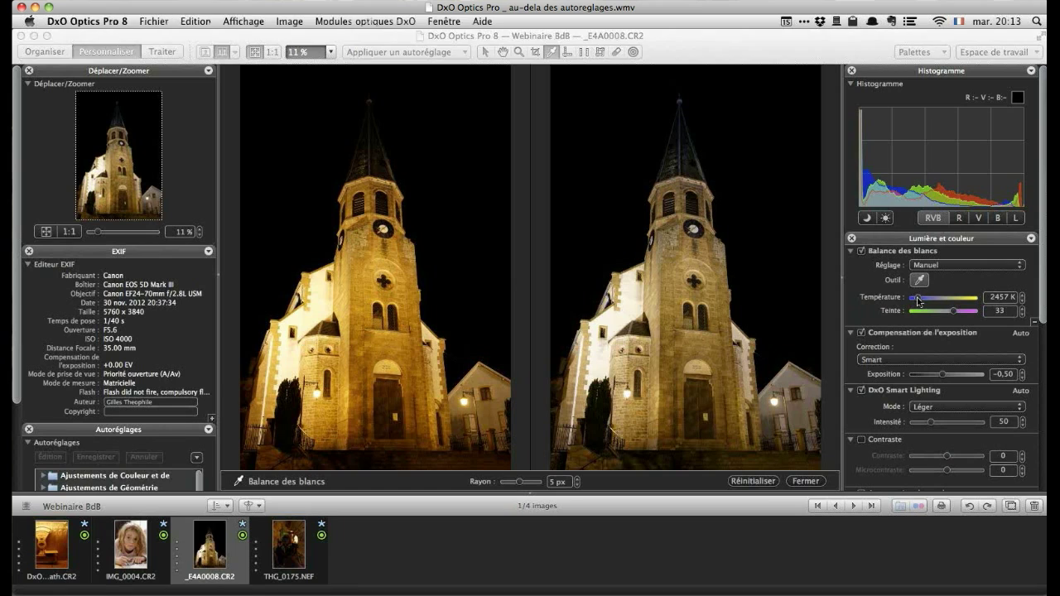
left_click_drag(917, 299, 915, 301)
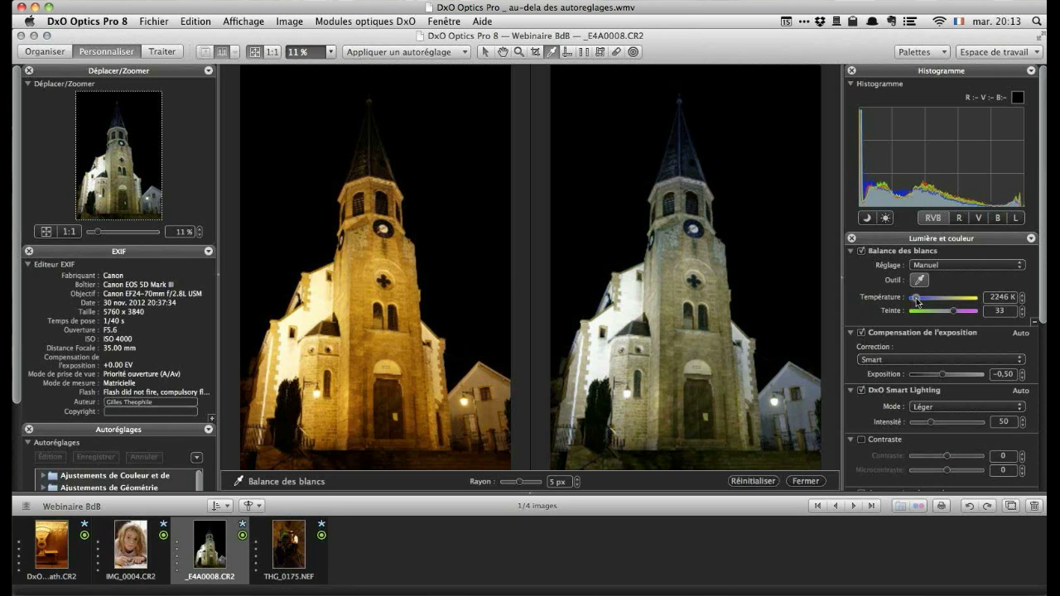
left_click_drag(916, 301, 924, 301)
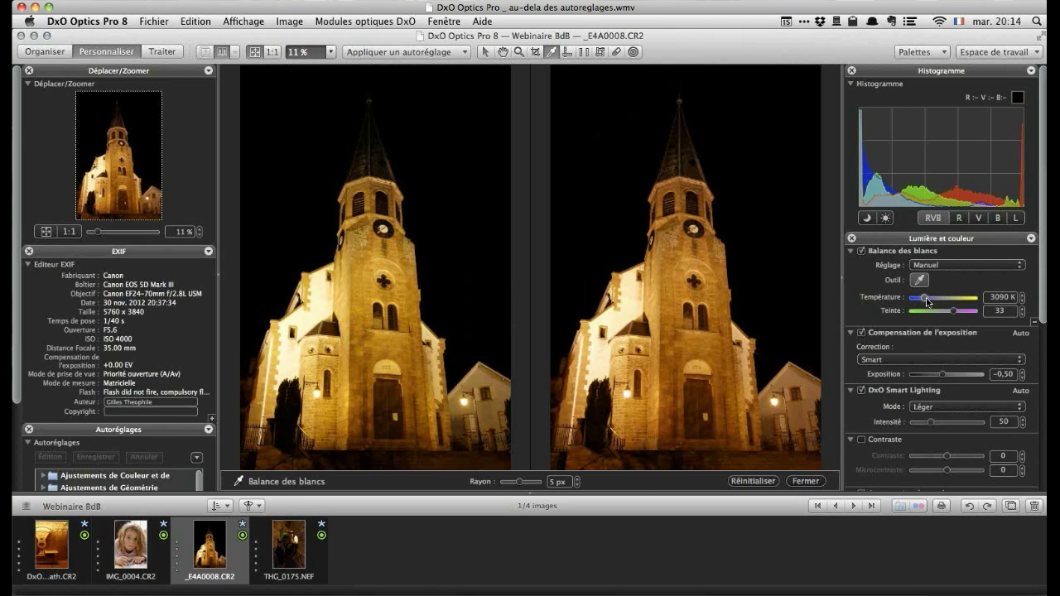
left_click_drag(927, 303, 917, 303)
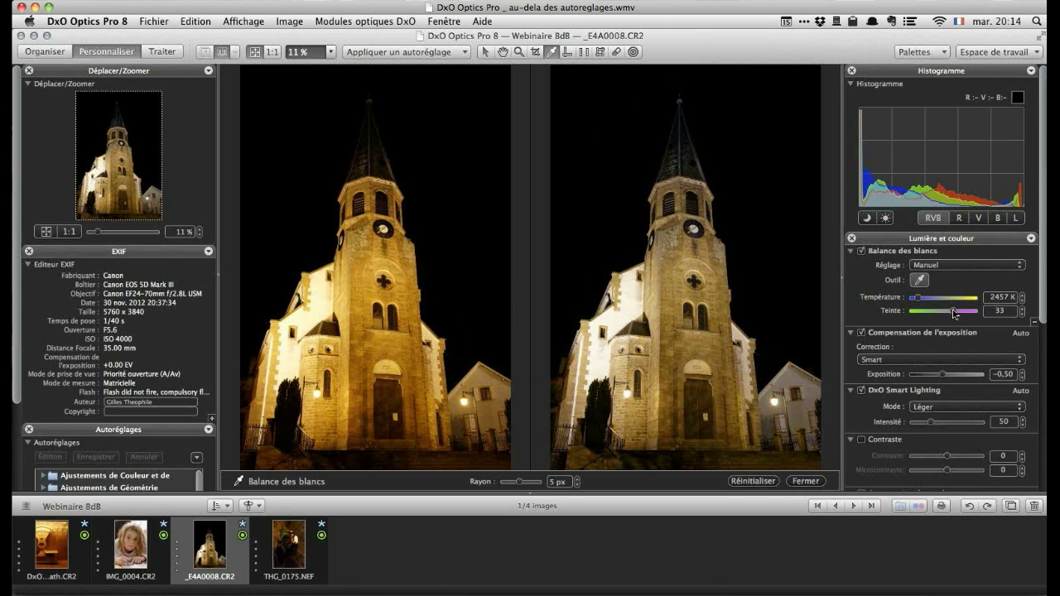
mouse_move(956, 313)
left_mouse_down()
mouse_move(945, 311)
mouse_move(959, 314)
left_mouse_up()
- Open THG_0175.NEF and set its white balance with the eyedropper by sampling the shoe of the visitor in the foreground
left_click(311, 551)
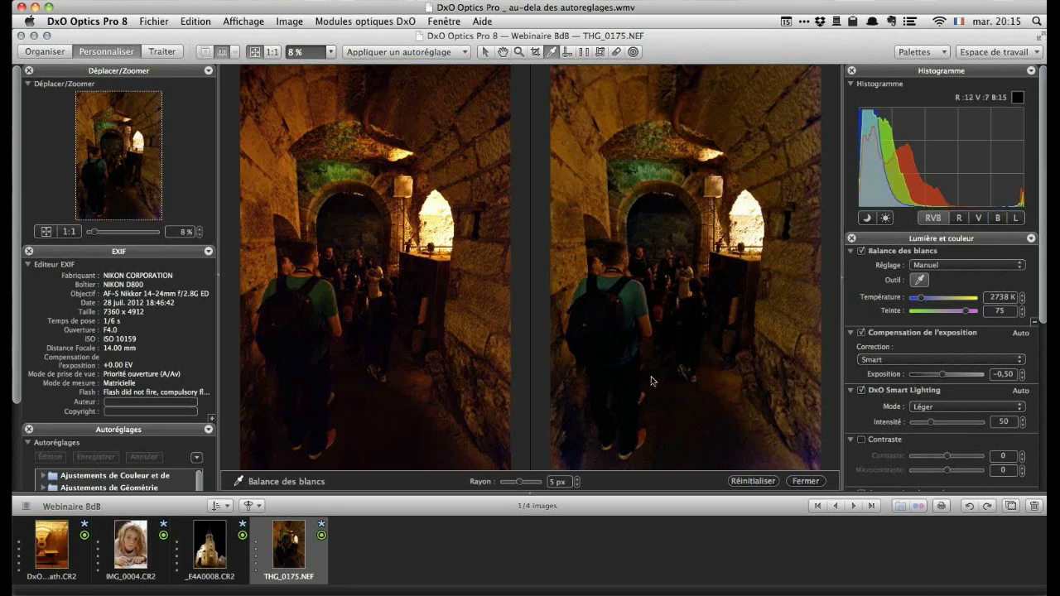
left_click(315, 453)
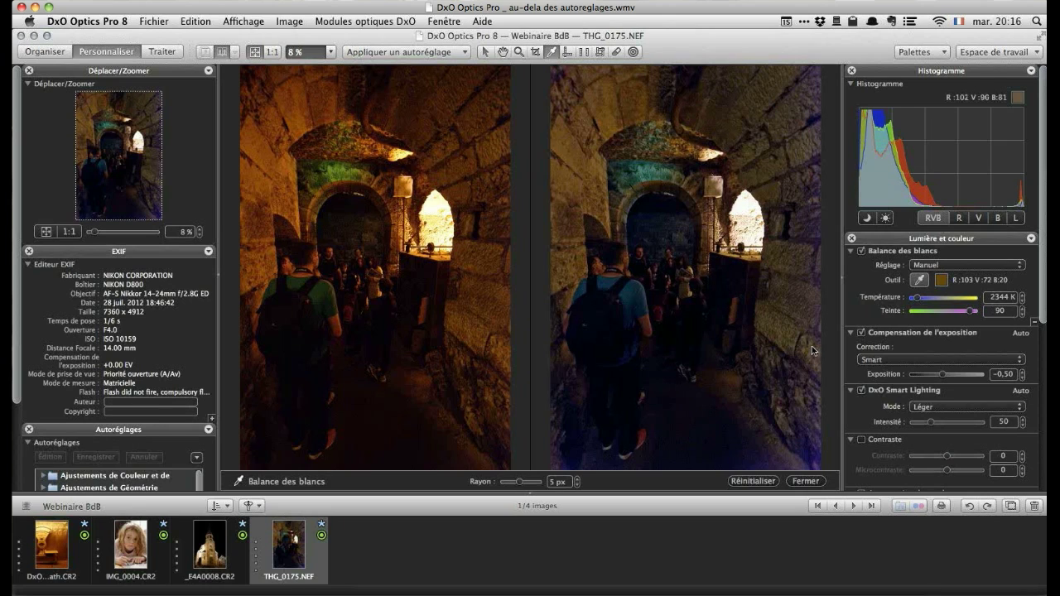
- Open the Webinaire Compnsation + Smart Ltg project and show its lakeside trees photo in the Personnaliser workspace
left_click(37, 51)
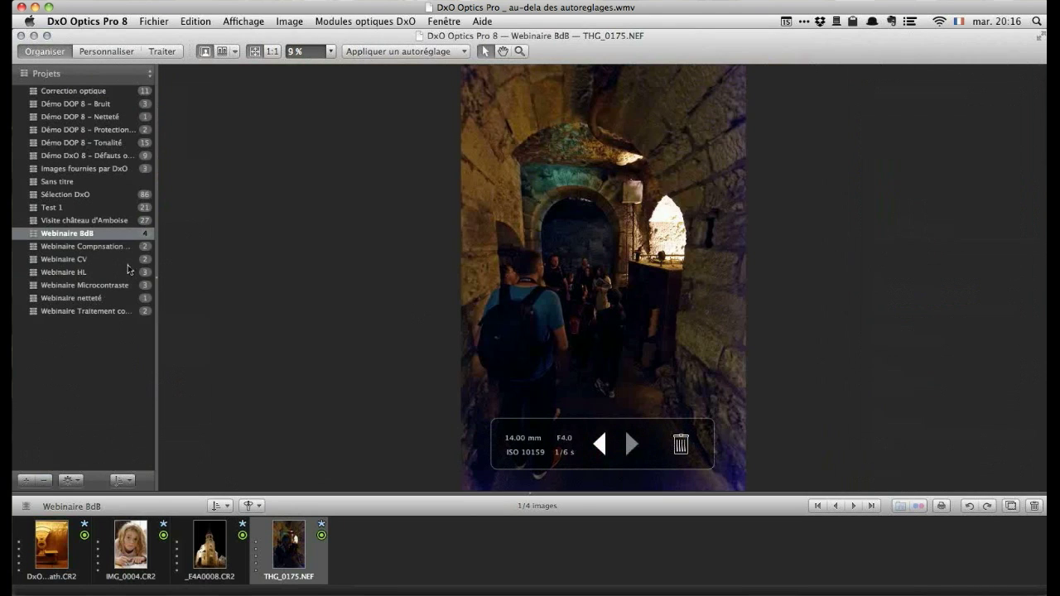
left_click(109, 247)
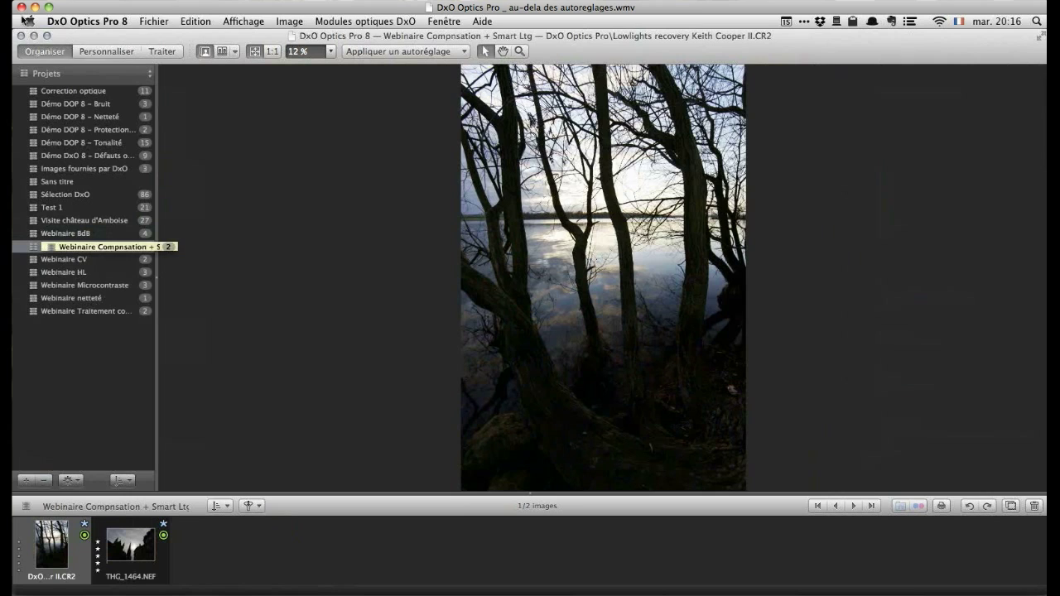
left_click(115, 52)
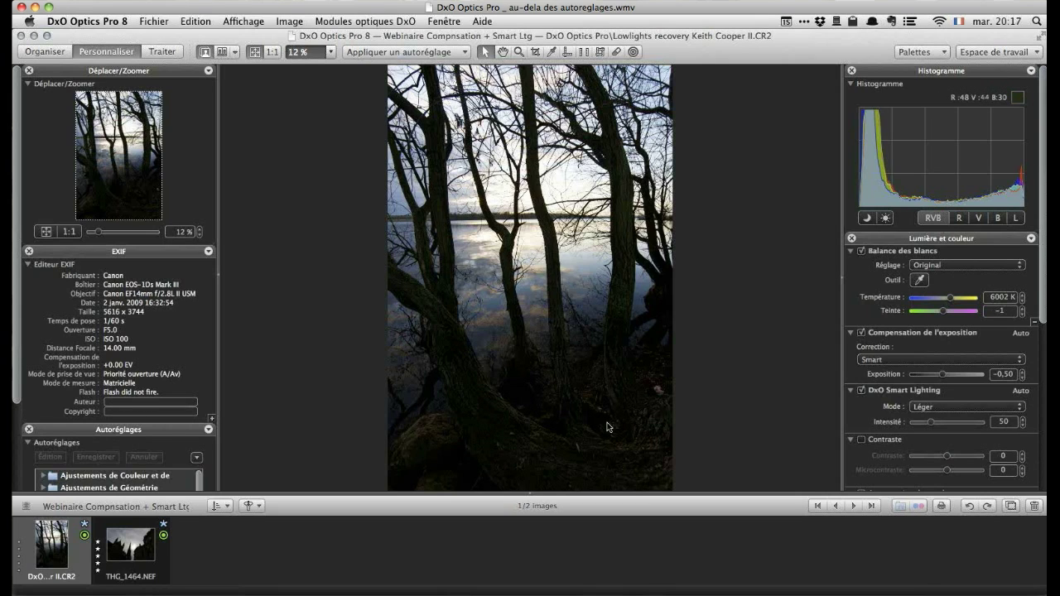
- Apply the Restauration des hautes lumières – Fort (RAW seulement) preset to the lakeside trees photo and compare it with the uncorrected image
left_click(466, 53)
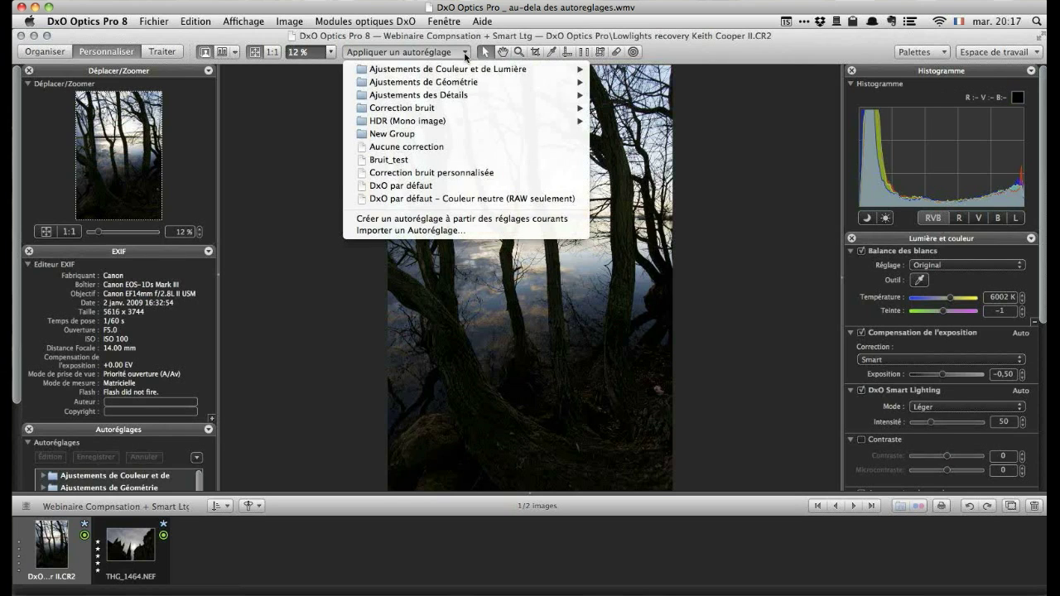
mouse_move(466, 70)
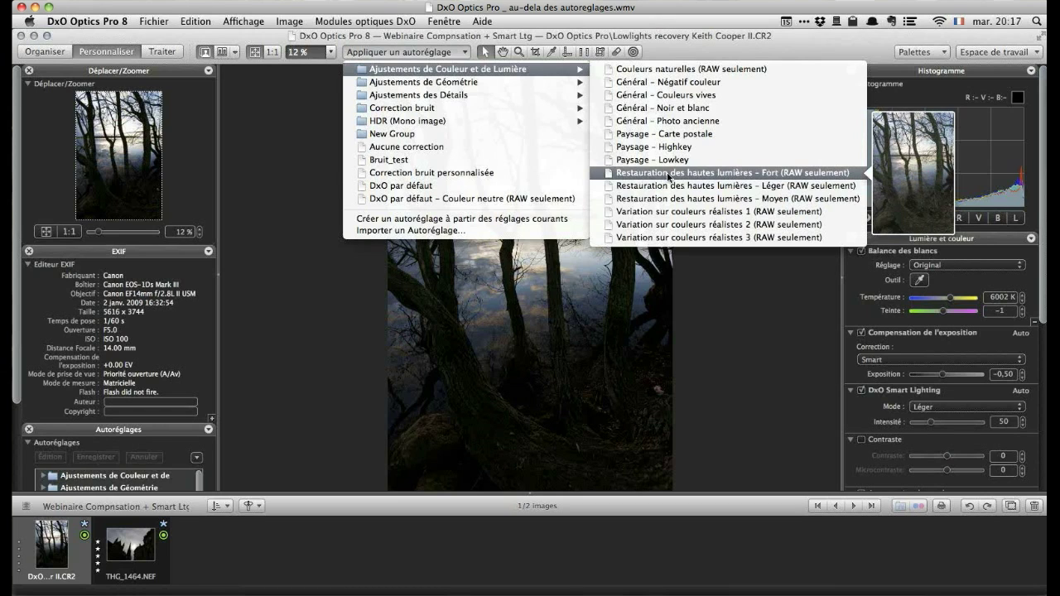
left_click(667, 173)
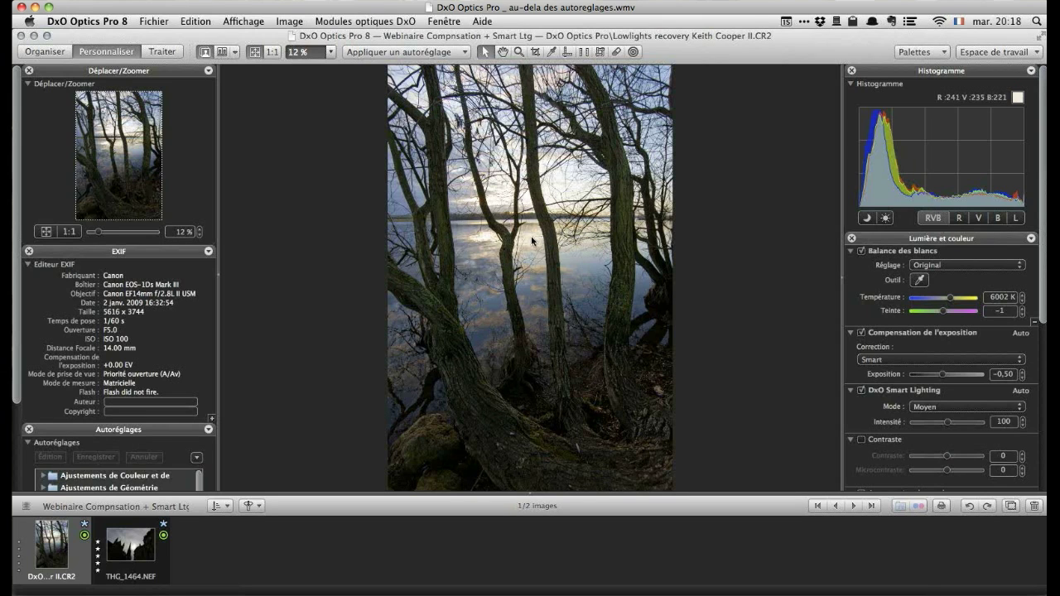
key("d")
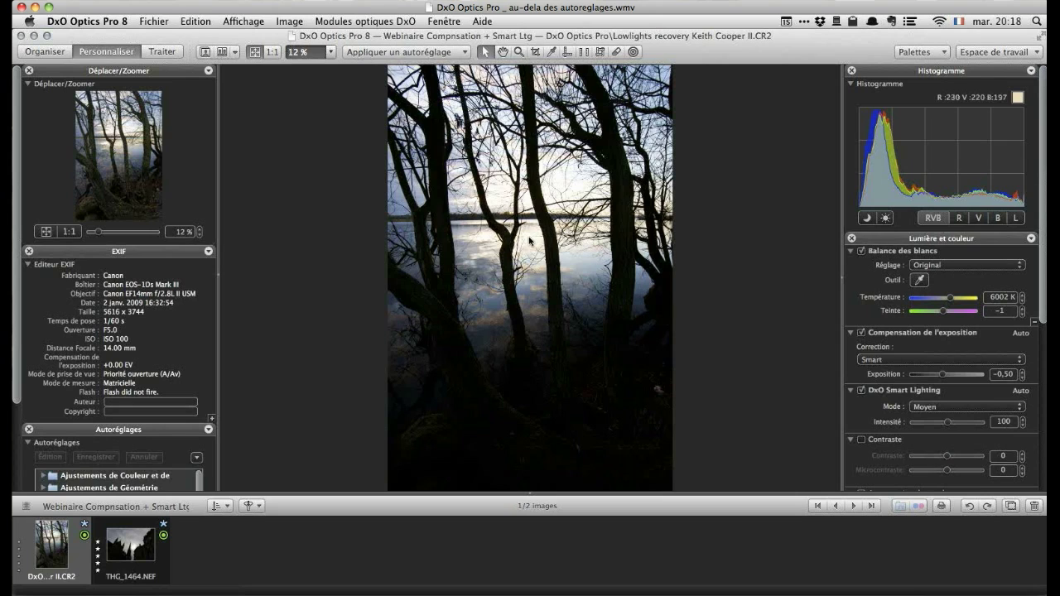
key("d")
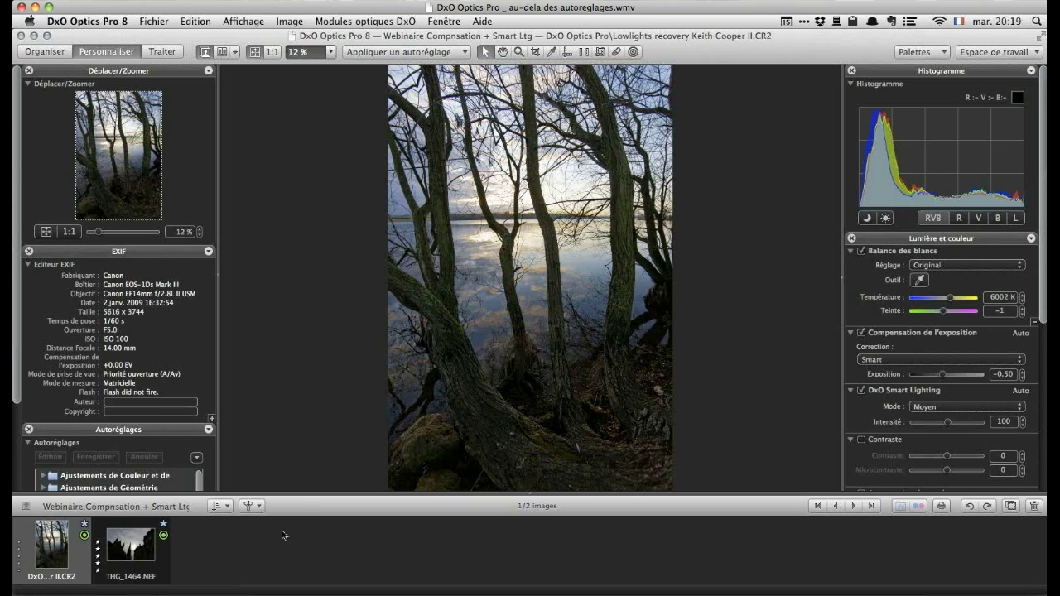
- Open THG_1464.NEF and set its exposure compensation correction to Priorité haute lumière – Fort
mouse_move(154, 574)
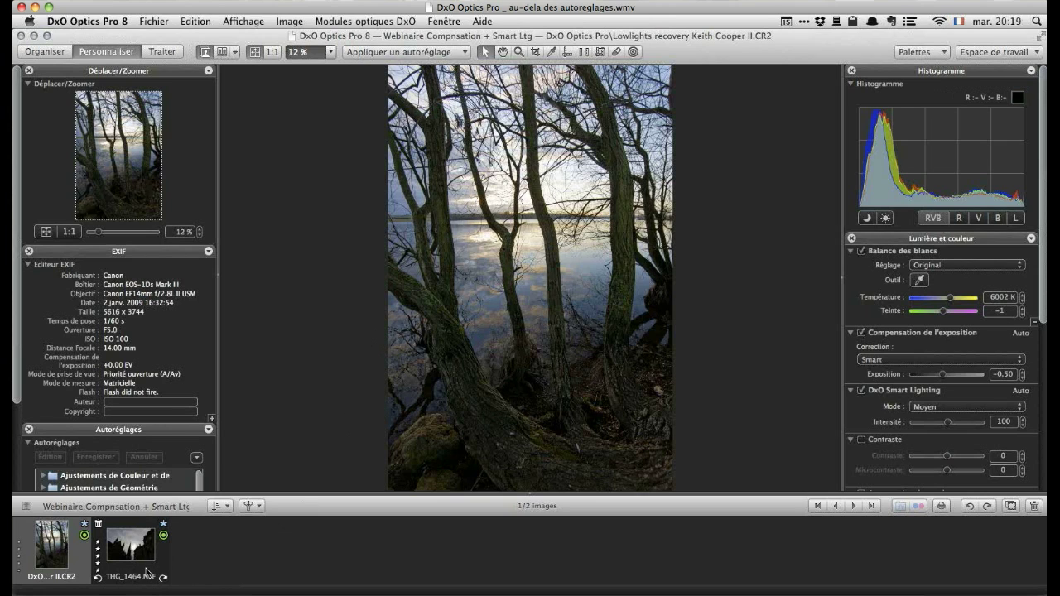
left_click(146, 572)
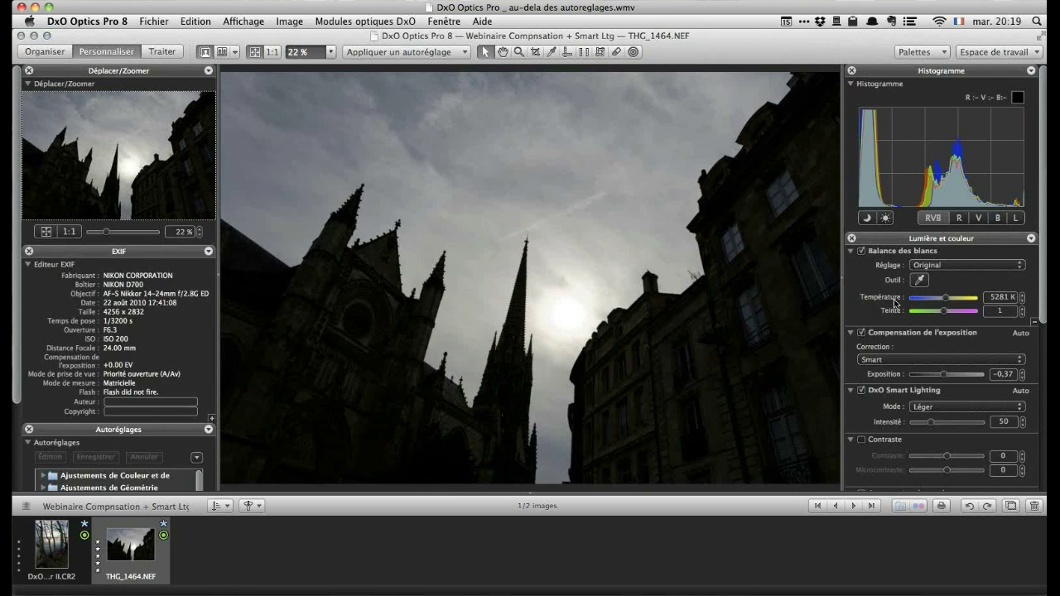
left_click(922, 238)
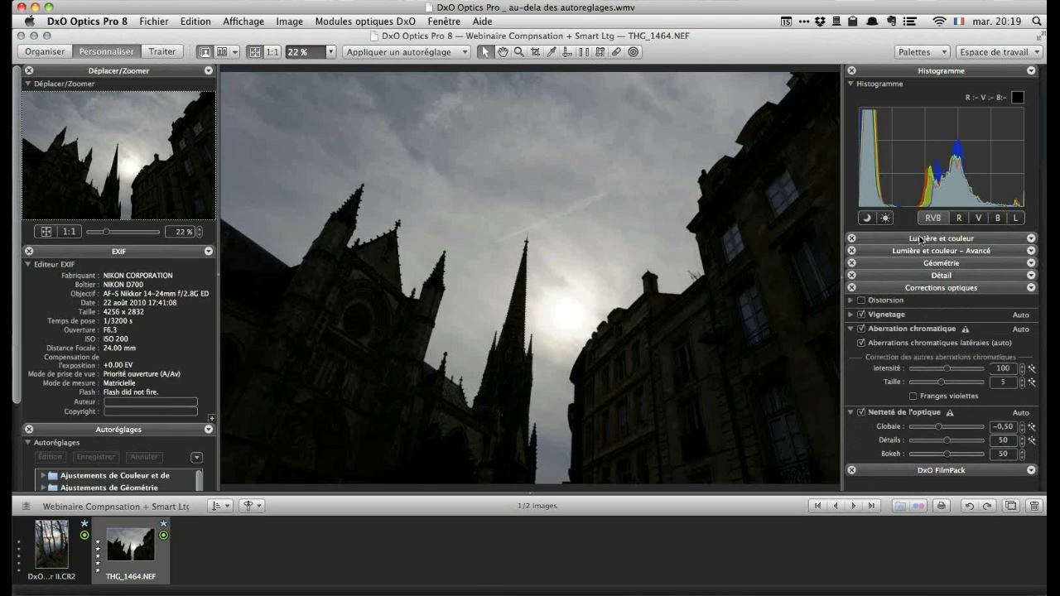
left_click(921, 239)
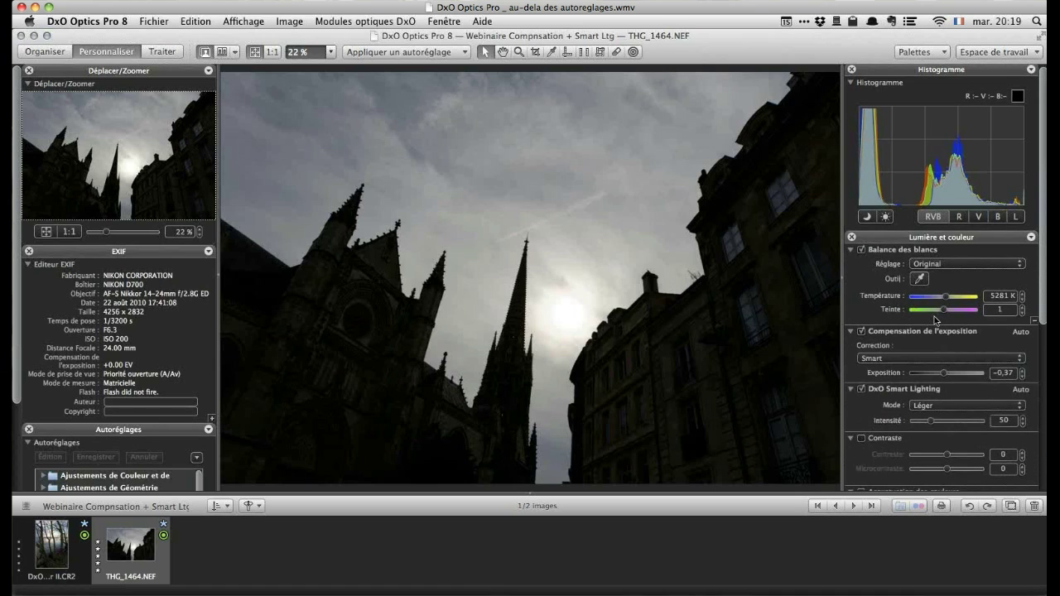
scroll(934, 321, "down", 3)
scroll(934, 320, "down", 2)
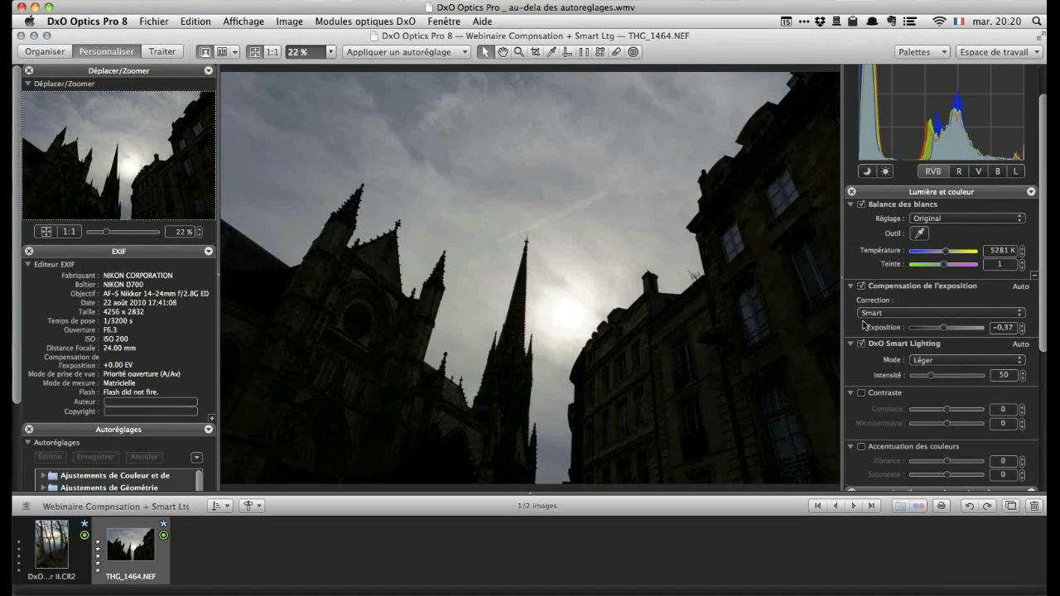
left_click(1021, 314)
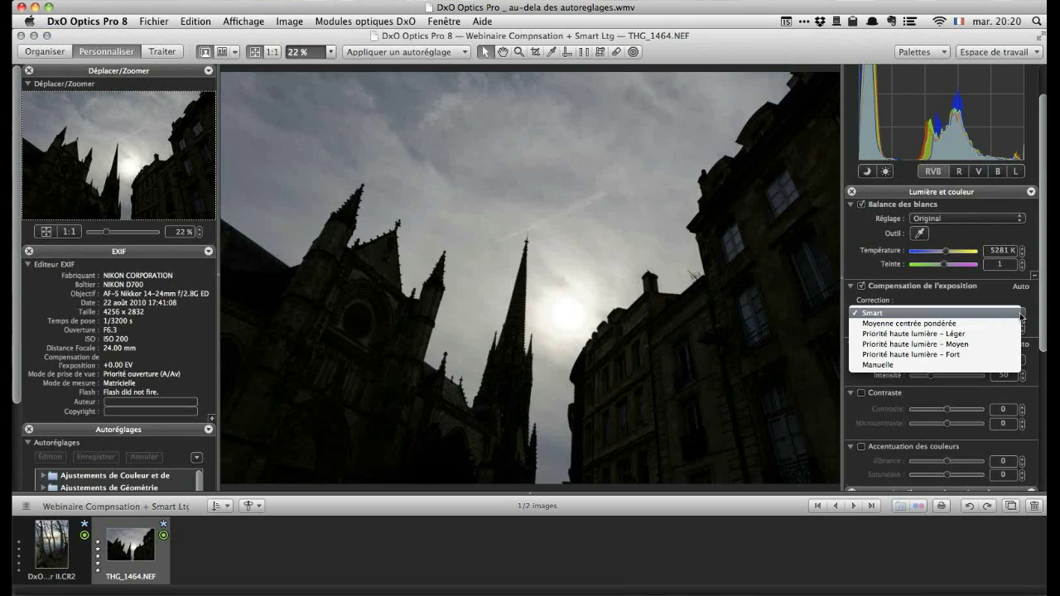
left_click(988, 358)
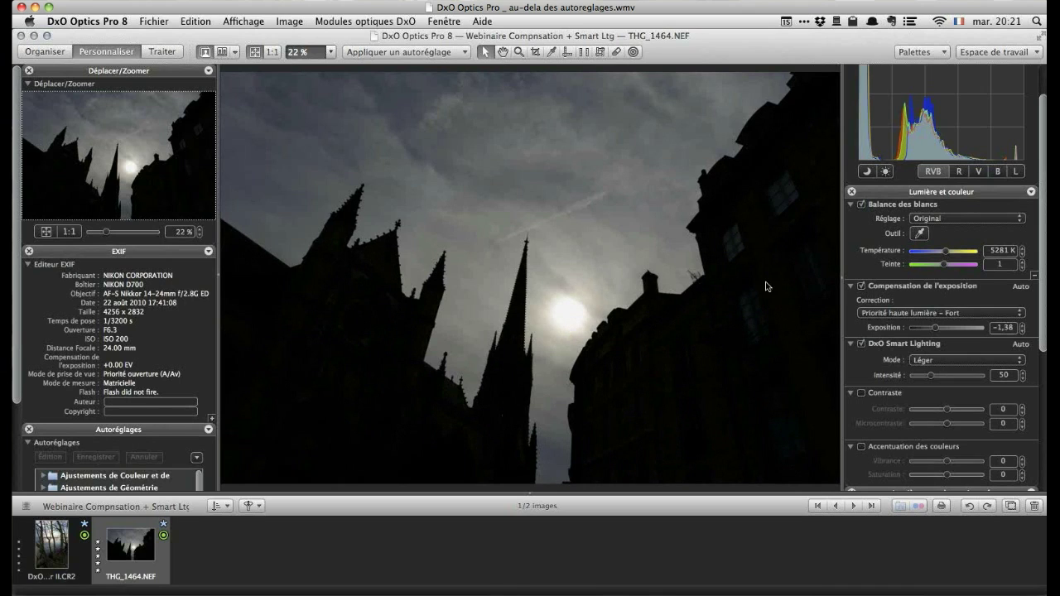
- Set DxO Smart Lighting to Moyen, compare the photo with its uncorrected version, and raise the mode to Fort
left_click(1021, 361)
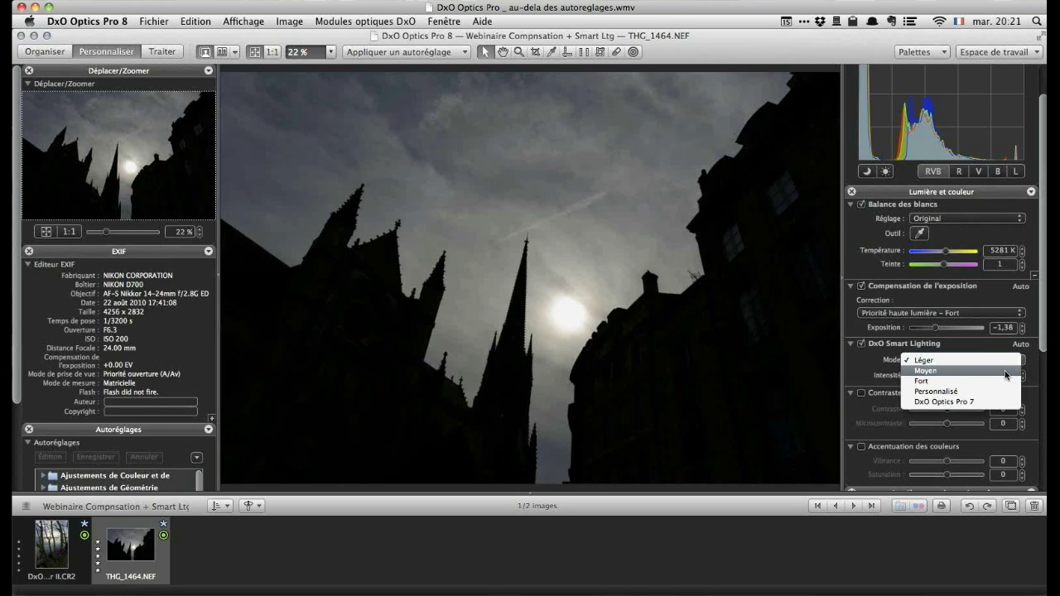
left_click(1005, 370)
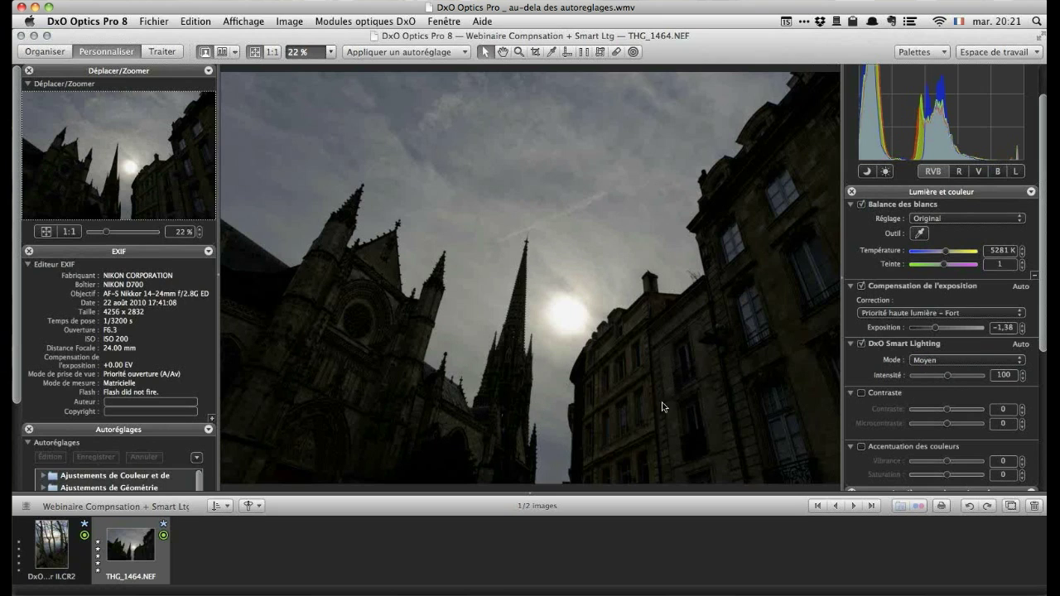
left_click(535, 191)
left_click(534, 191)
left_click(1019, 367)
left_click(1015, 373)
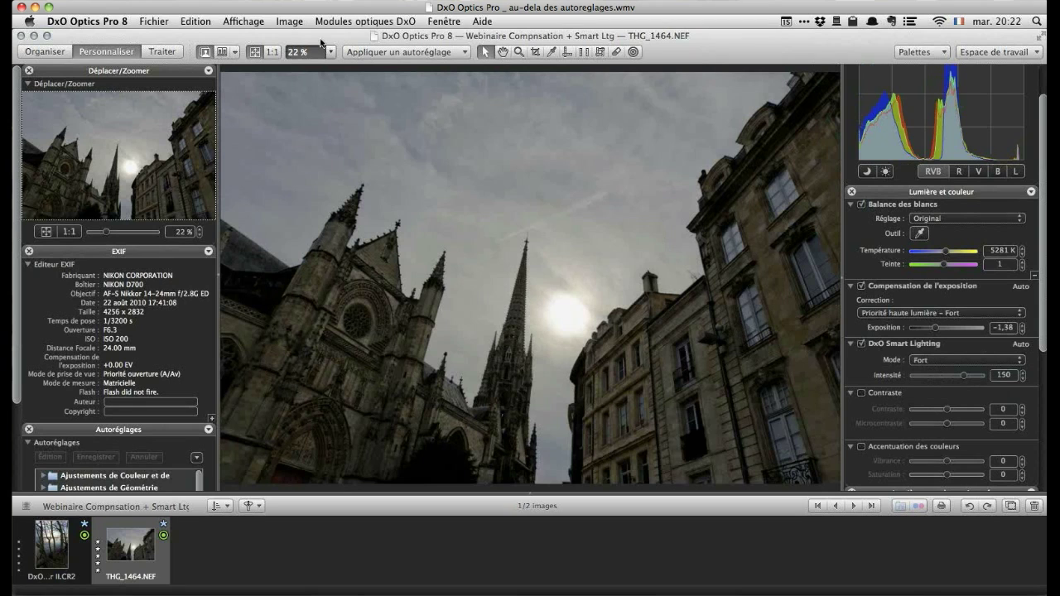
- Examine the building façades and rooflines at 100 % for shadow detail and return to the full image
left_click(280, 52)
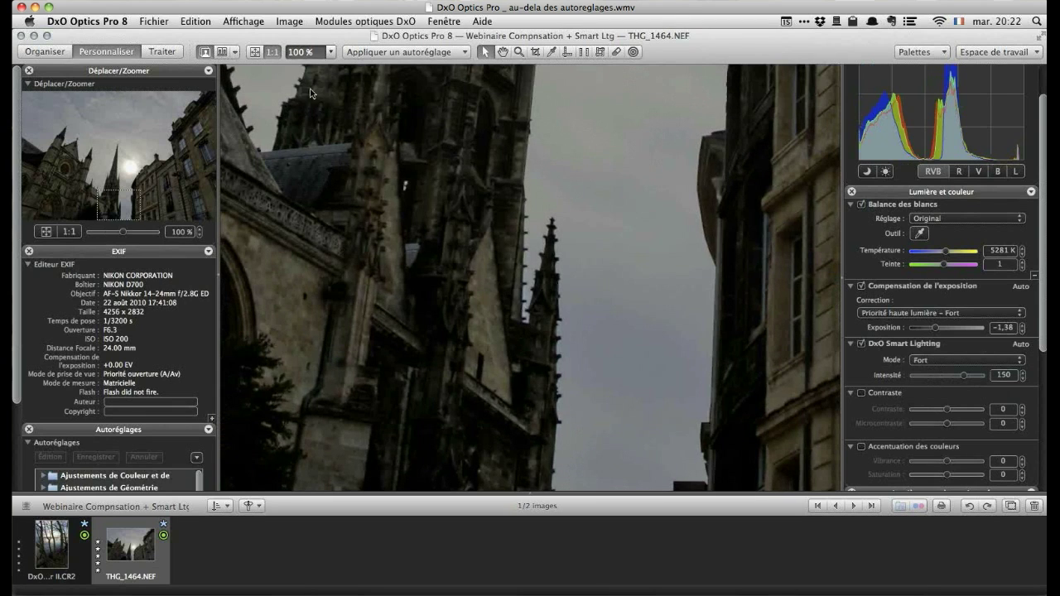
left_click(503, 52)
left_click_drag(482, 252, 303, 266)
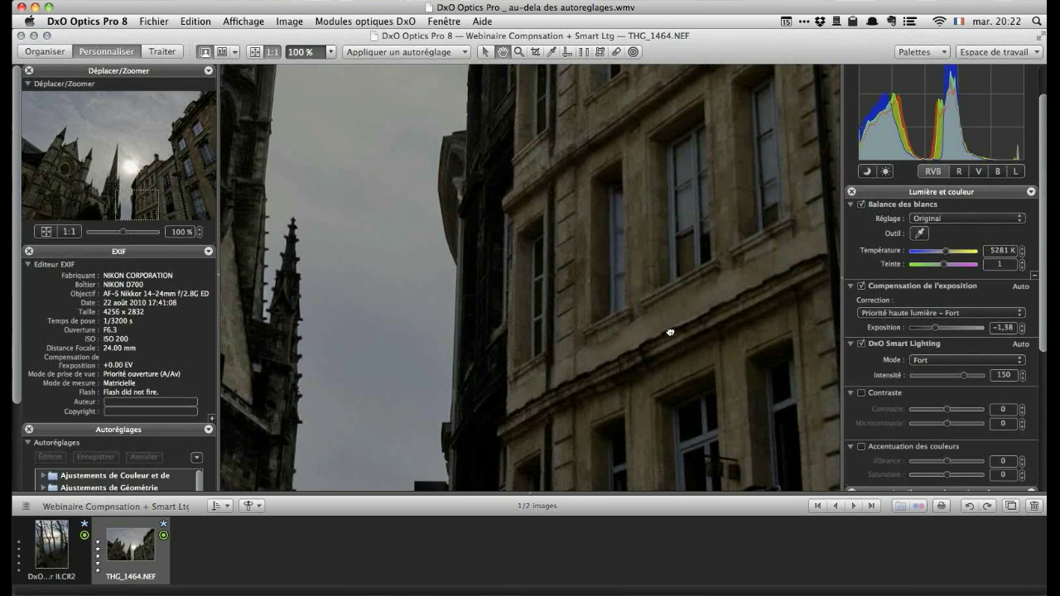
left_click_drag(669, 331, 615, 299)
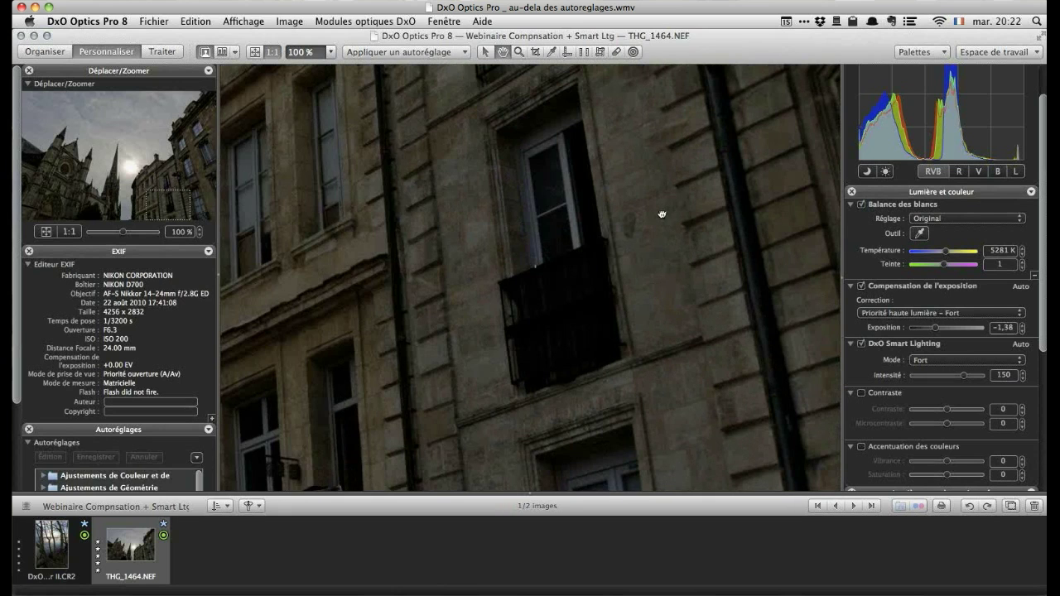
left_click_drag(665, 222, 681, 291)
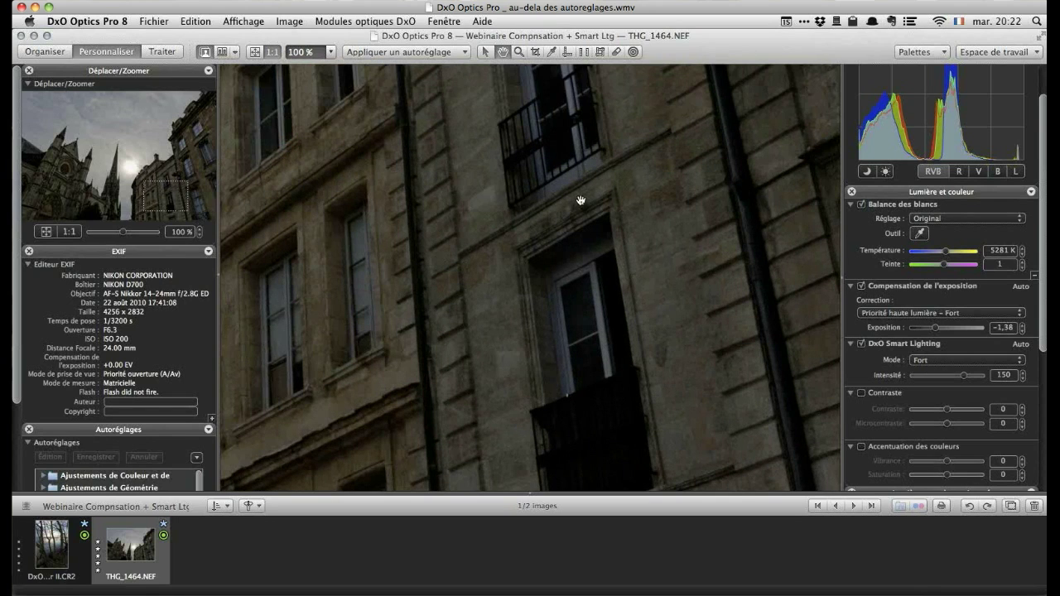
left_click_drag(580, 201, 615, 273)
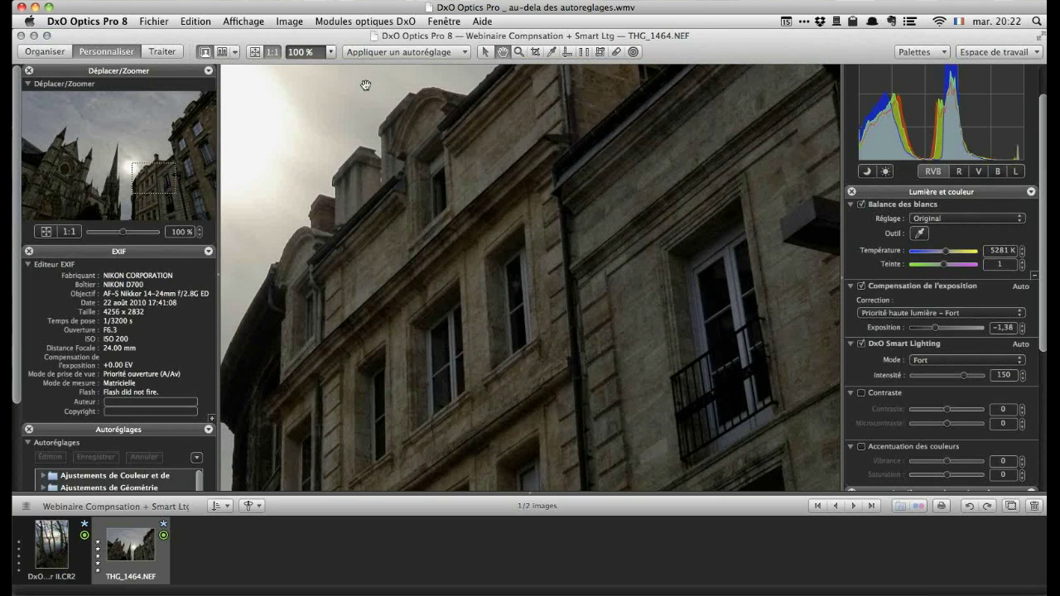
left_click(254, 52)
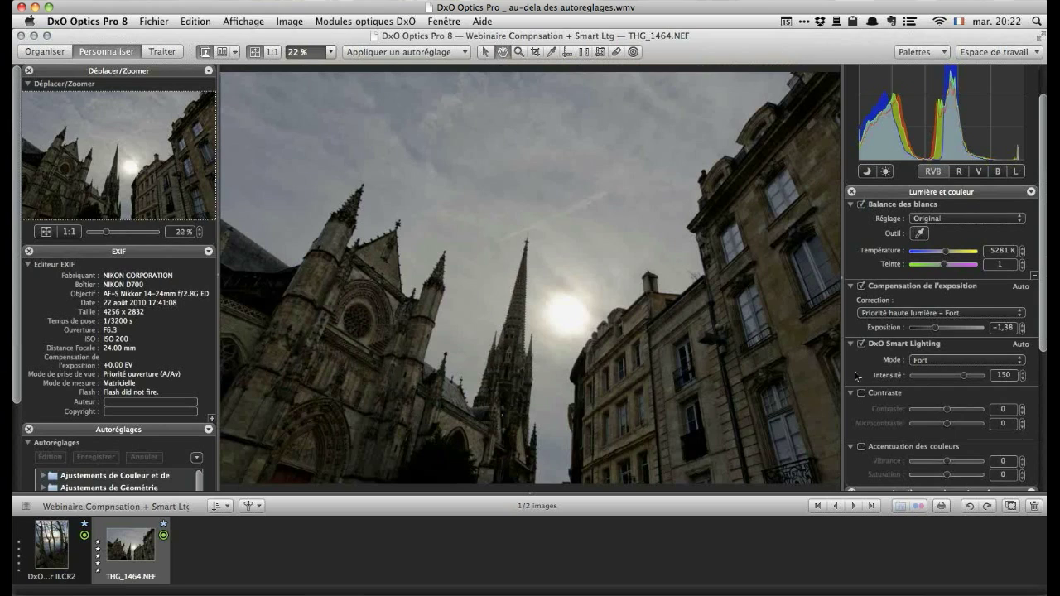
- Reduce the DxO Smart Lighting intensity to 120 in Personnalisé mode
left_click(964, 377)
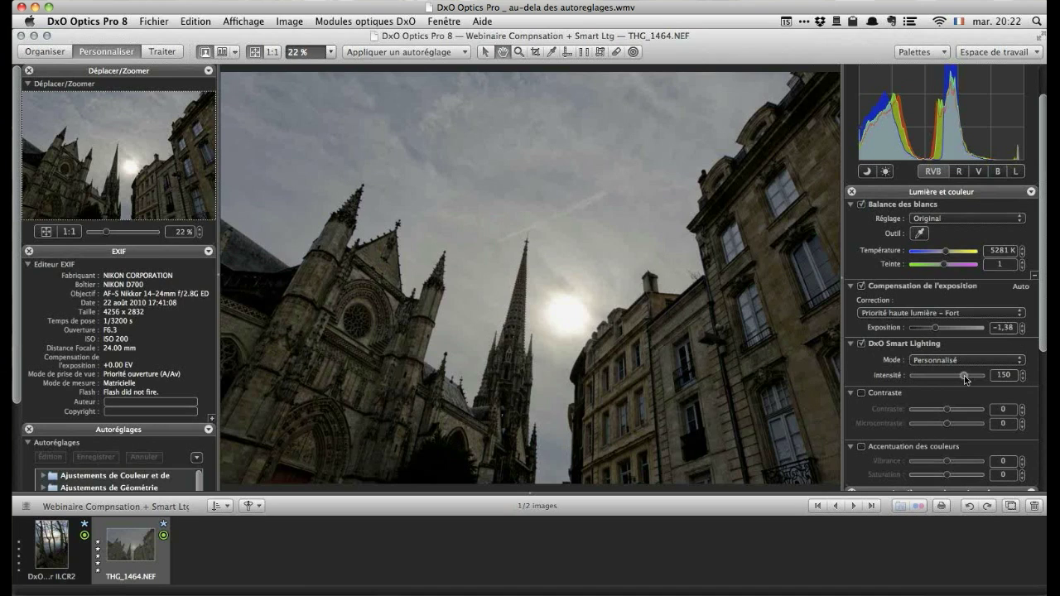
left_click_drag(965, 379, 955, 381)
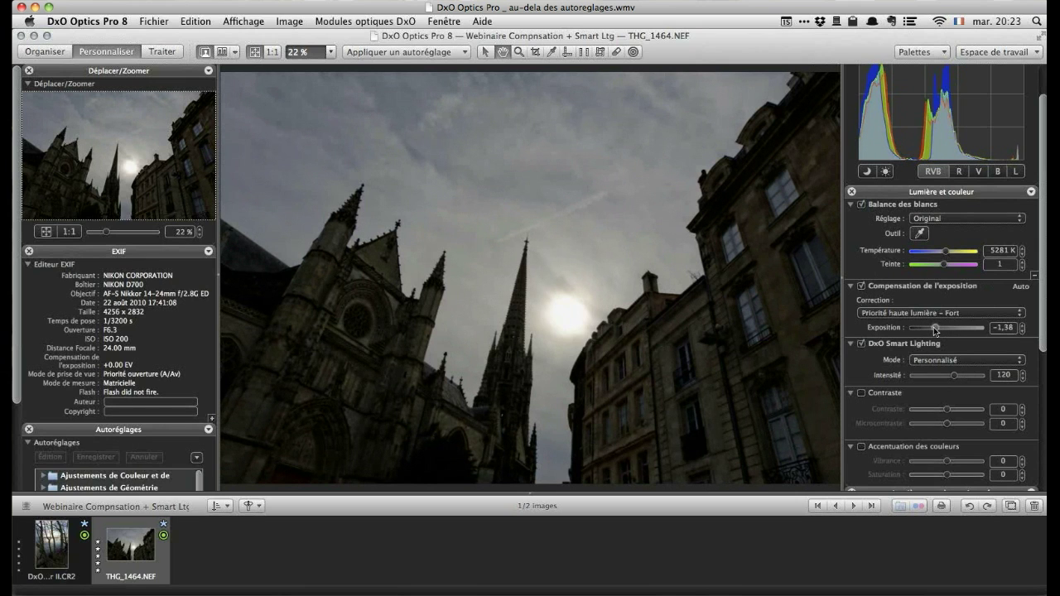
- Set the exposure compensation manually to -0,63 for the cathedral photo THG_1464.NEF
left_click_drag(933, 327, 932, 329)
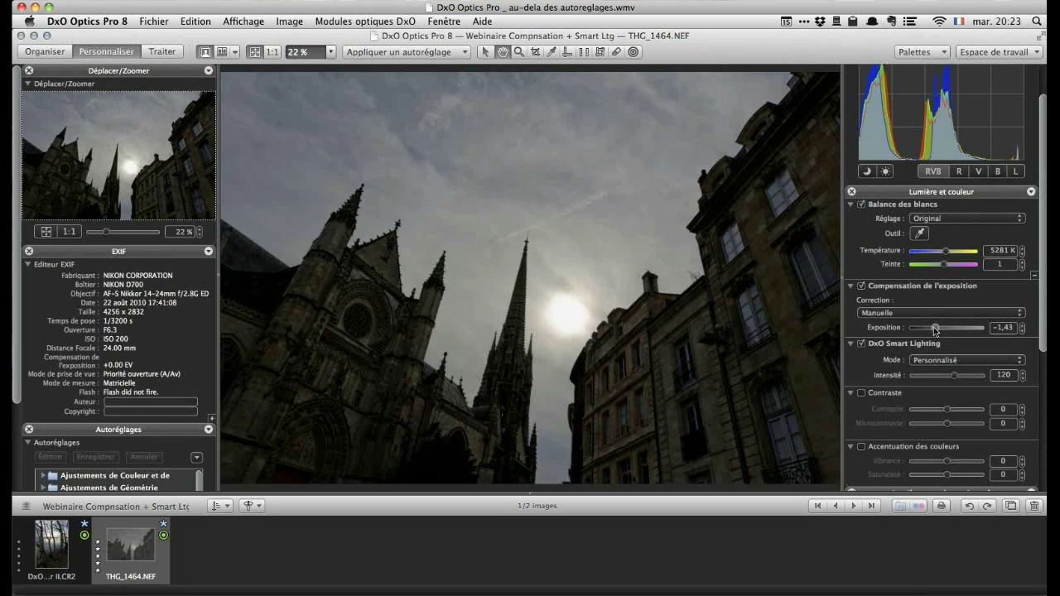
left_click_drag(934, 331, 941, 329)
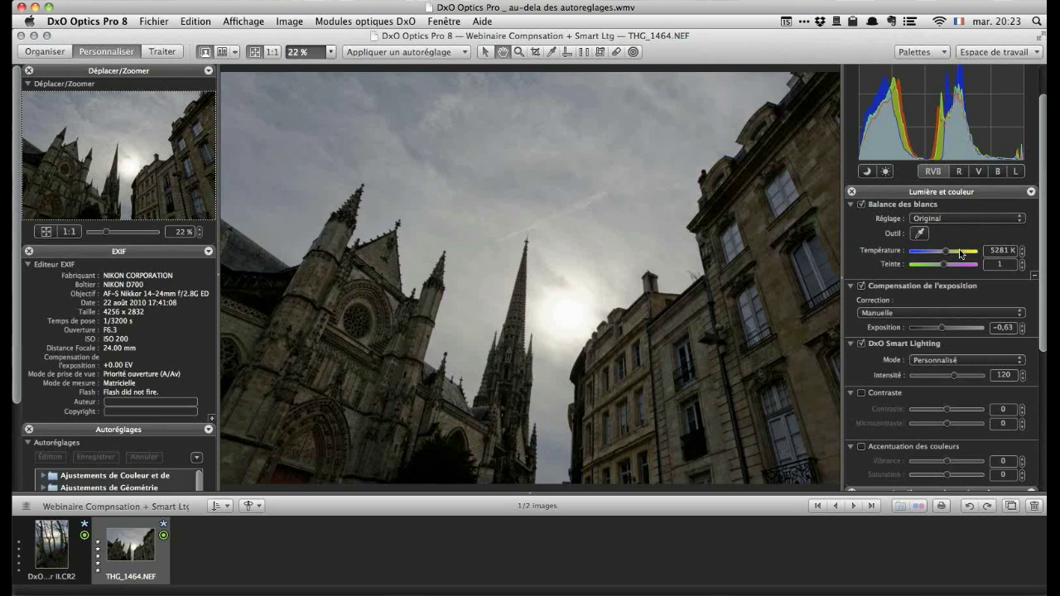
- Expand the advanced light and colour corrections and their Courbe des tons section
scroll(959, 249, "down", 10)
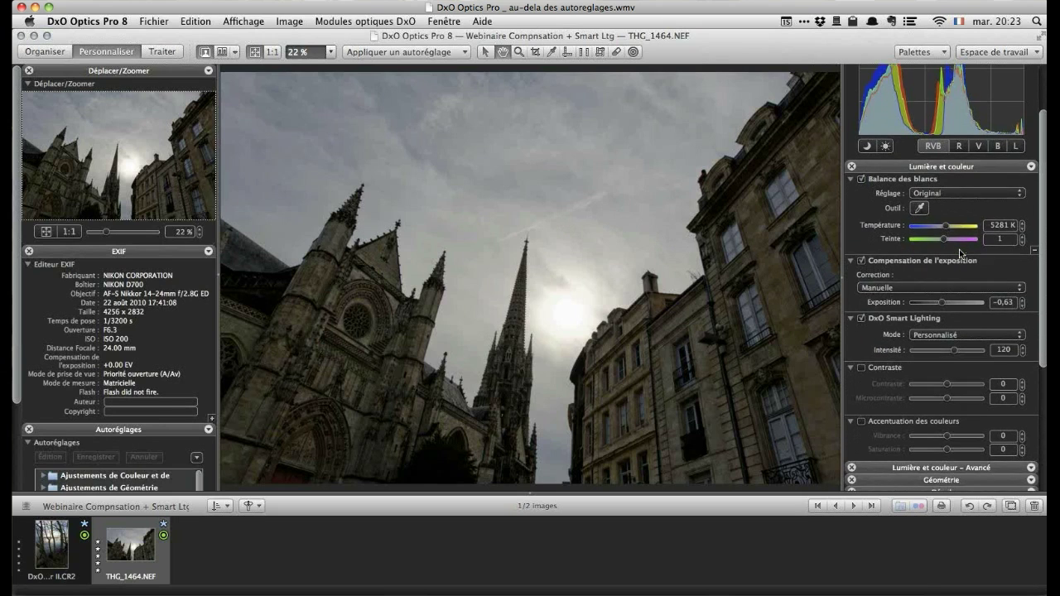
left_click(954, 267)
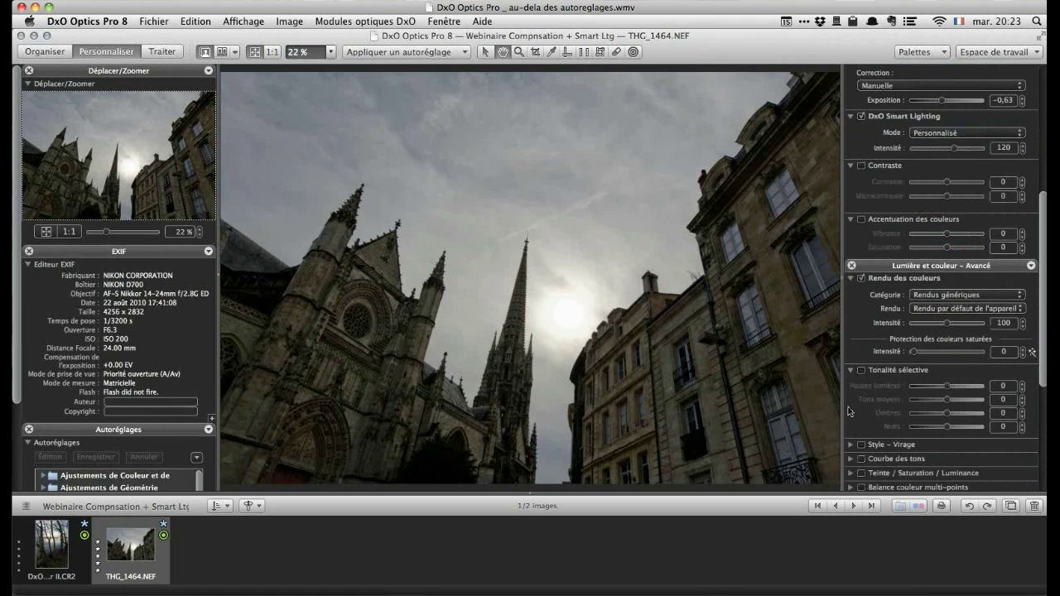
scroll(849, 411, "down", 5)
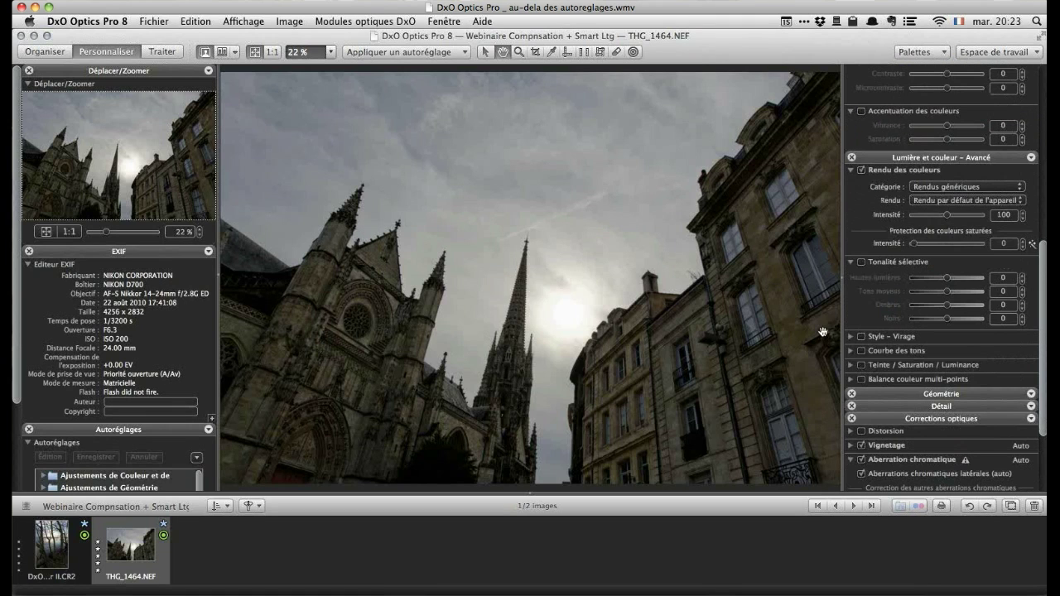
left_click(851, 352)
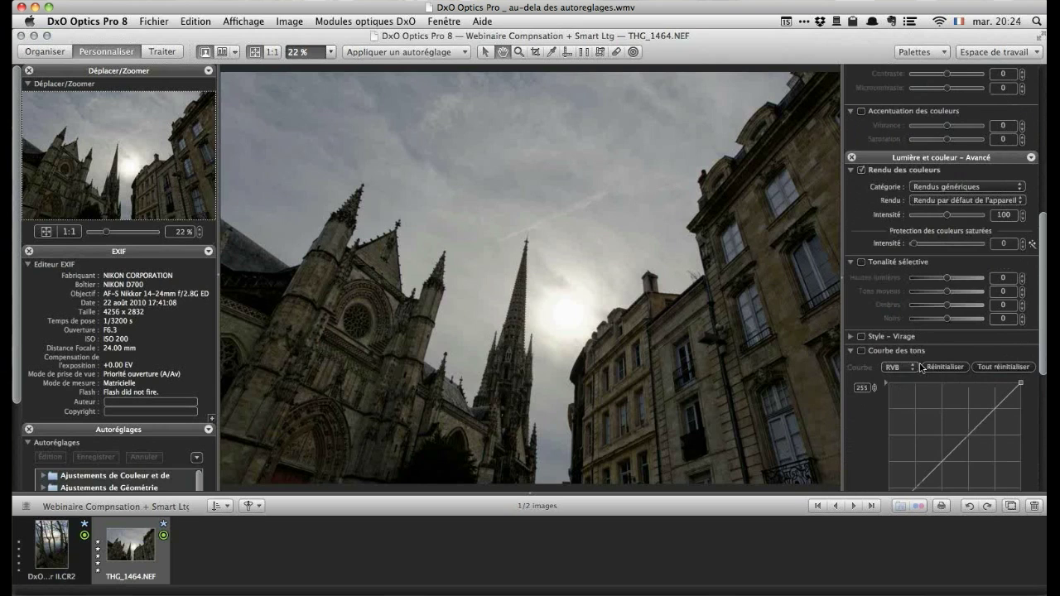
scroll(952, 340, "down", 3)
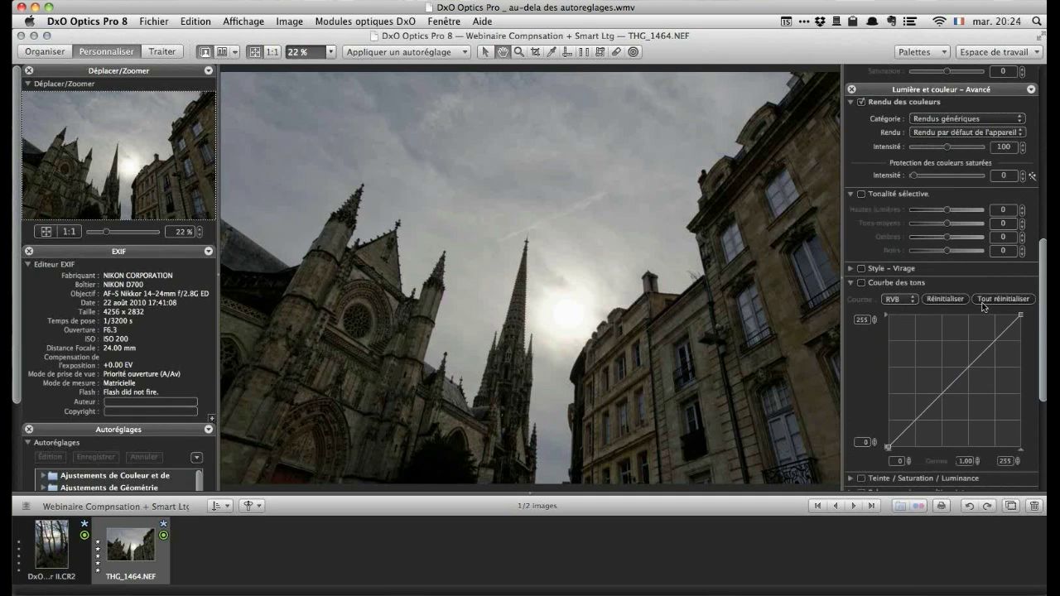
scroll(982, 307, "up", 2)
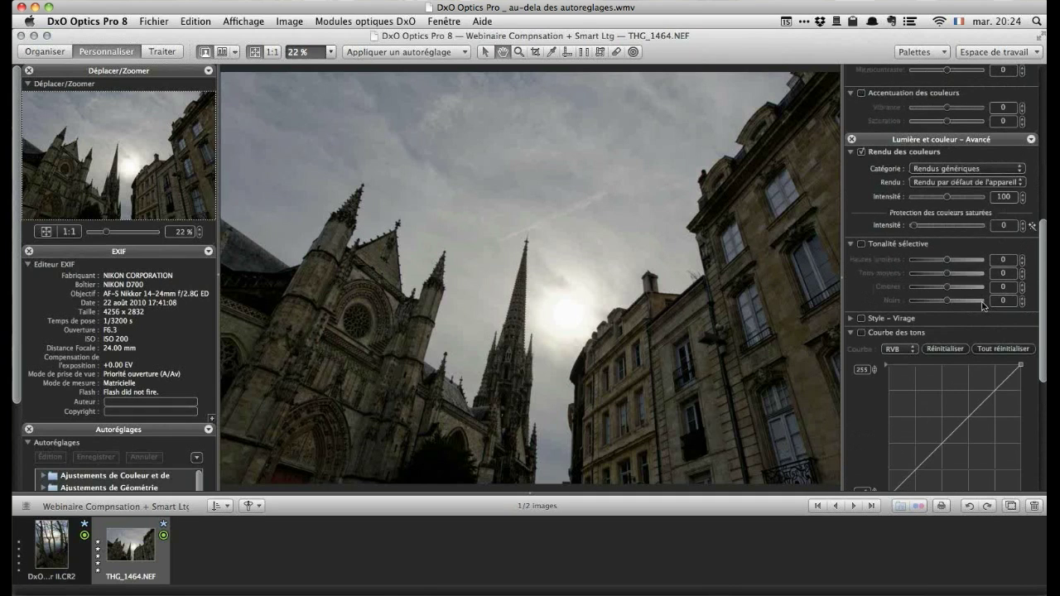
- Enable the Tonalité sélective correction for the cathedral photo's highlights, midtones, shadows and blacks
scroll(961, 298, "up", 2)
left_click(923, 286)
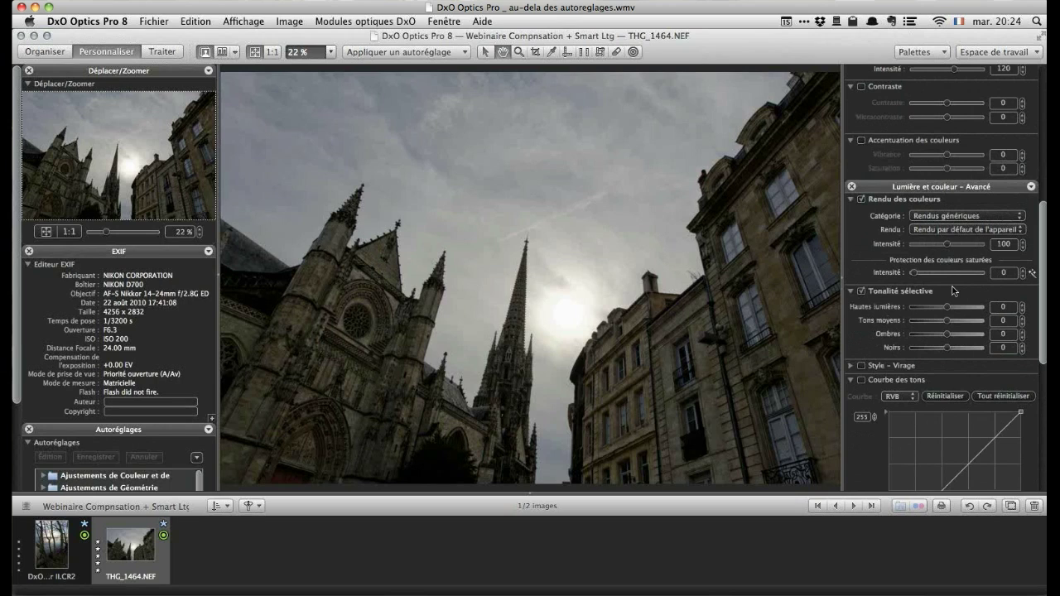
mouse_move(949, 310)
left_mouse_down()
mouse_move(922, 312)
mouse_move(937, 322)
mouse_move(926, 325)
mouse_move(951, 322)
left_mouse_up()
scroll(943, 266, "up", 10)
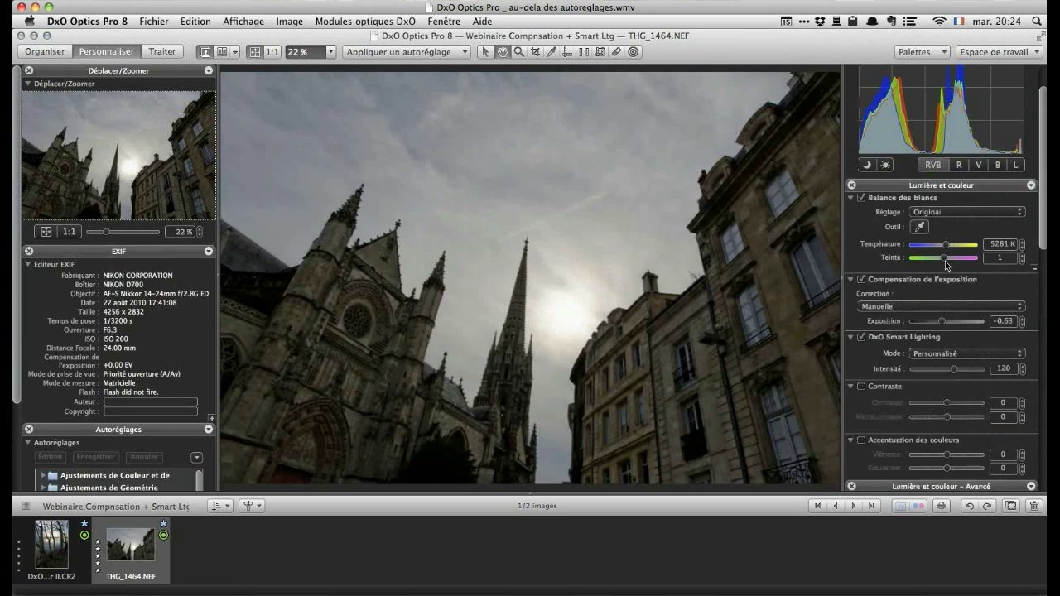
- Open the Webinaire Microcontraste project and bring its first photo, Lens softness ruin.CR2, into the correction workspace
left_click(35, 52)
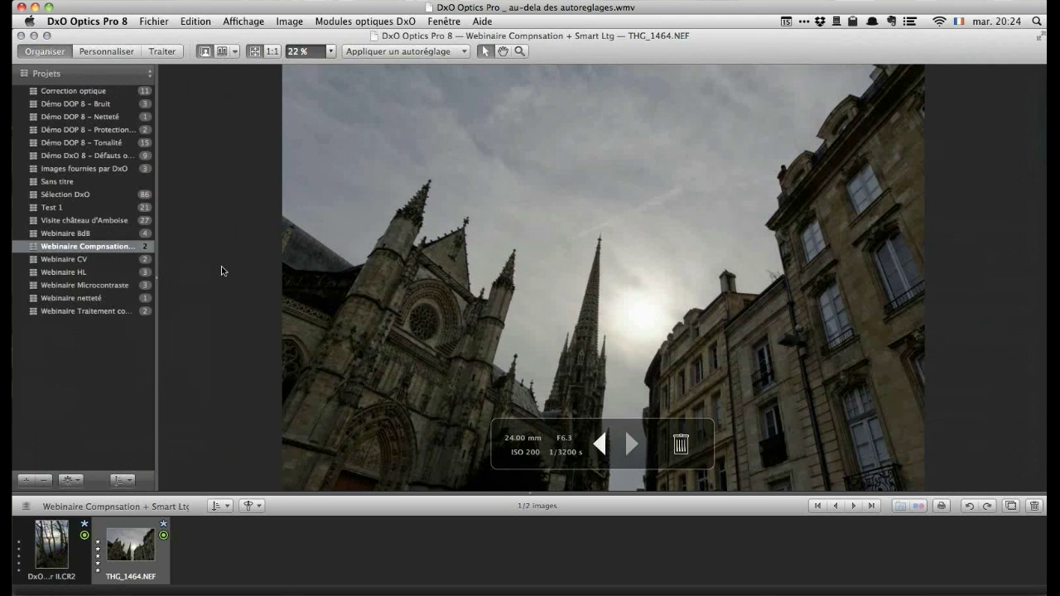
left_click(102, 285)
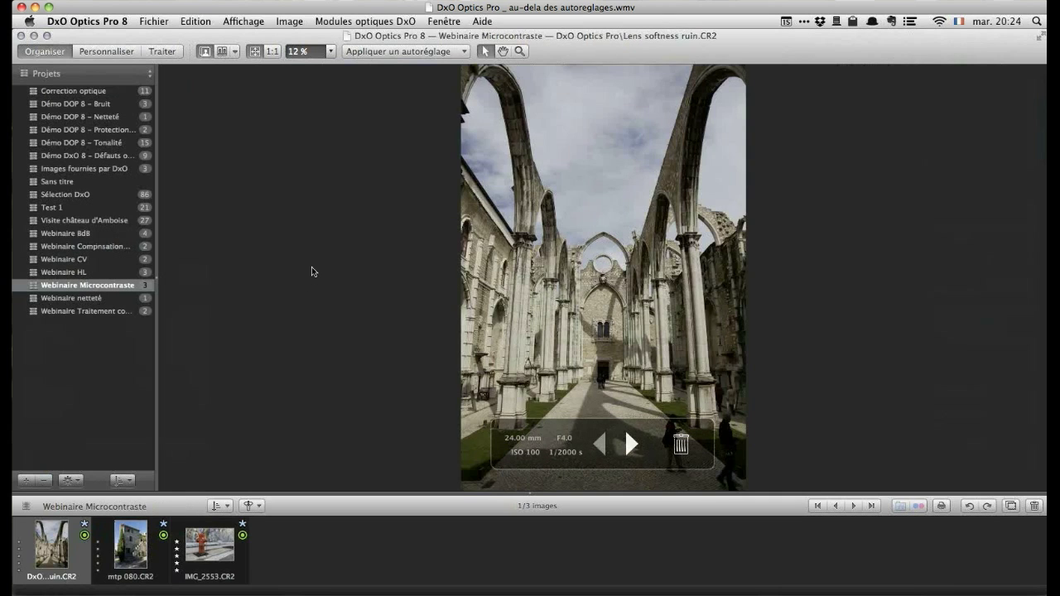
left_click(99, 51)
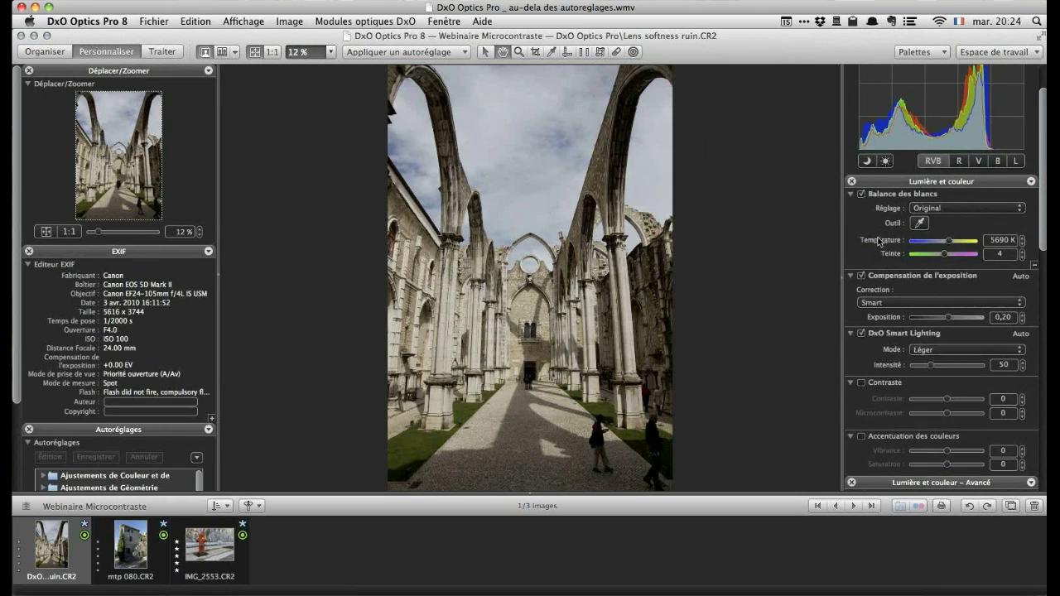
- Enable the Contraste correction and set Microcontraste to 97 while viewing the paved path at 100 %
scroll(877, 323, "down", 2)
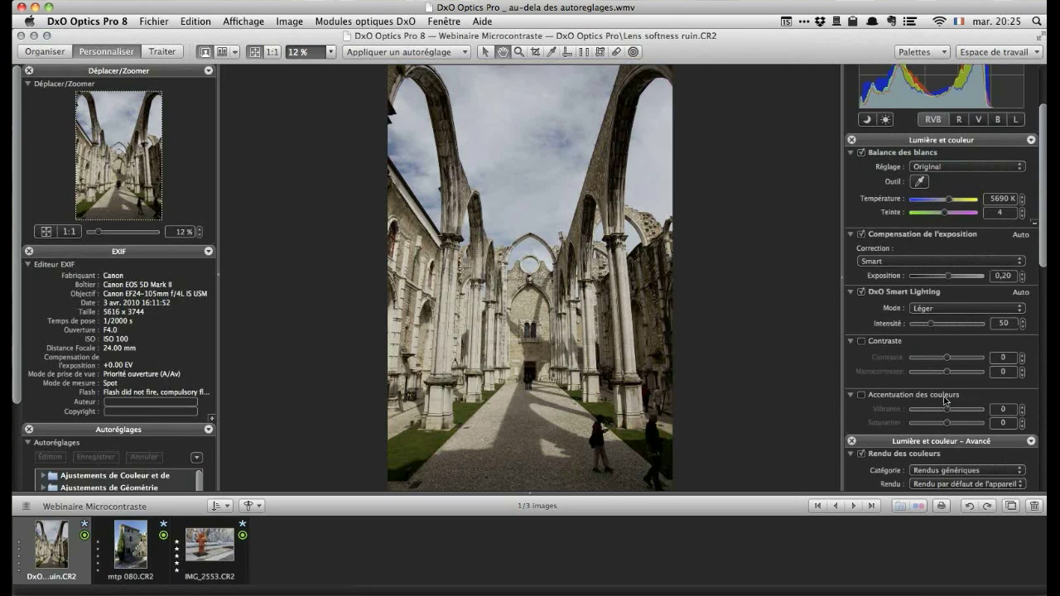
left_click(862, 342)
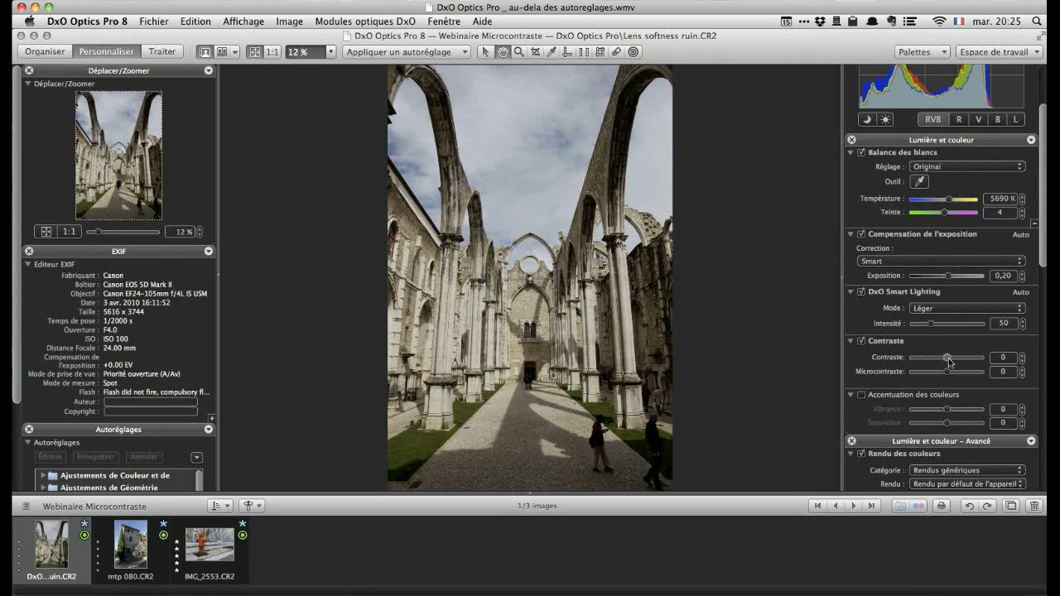
mouse_move(948, 358)
left_mouse_down()
mouse_move(937, 362)
mouse_move(978, 362)
mouse_move(948, 362)
left_mouse_up()
left_click(271, 52)
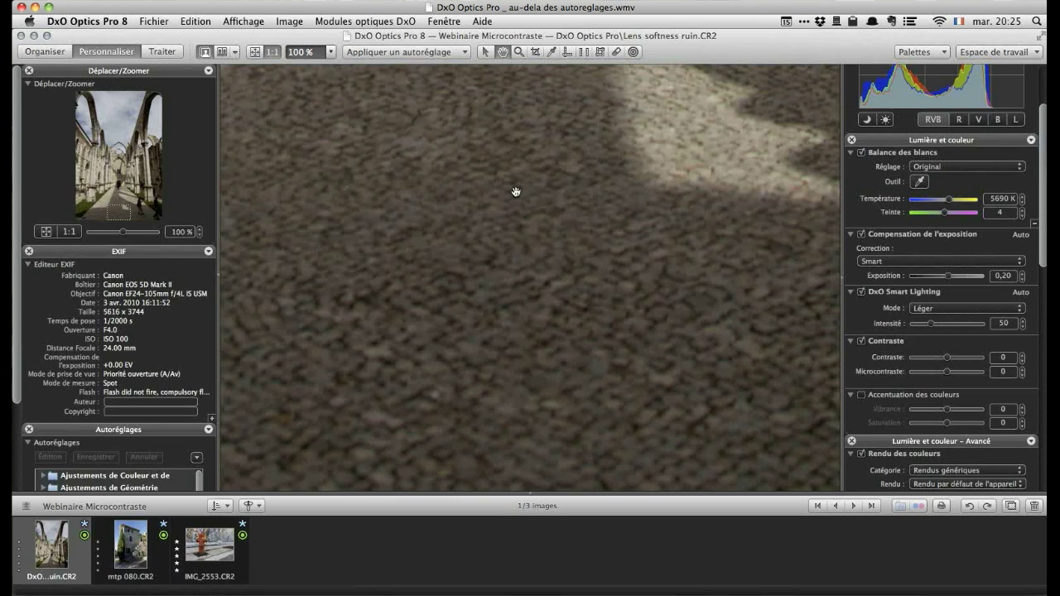
left_click_drag(515, 192, 461, 328)
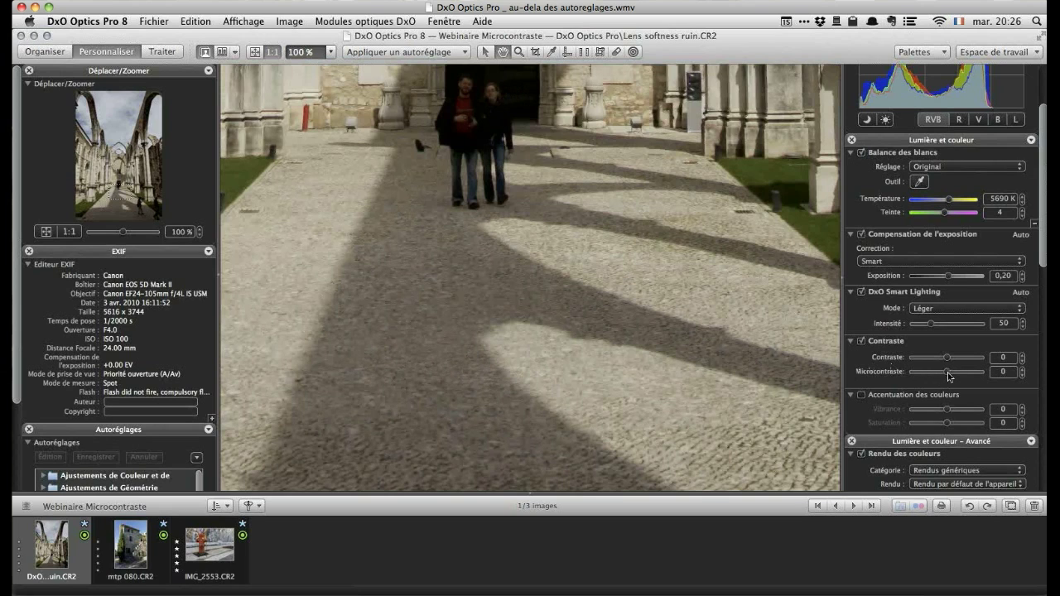
left_click_drag(949, 377, 951, 378)
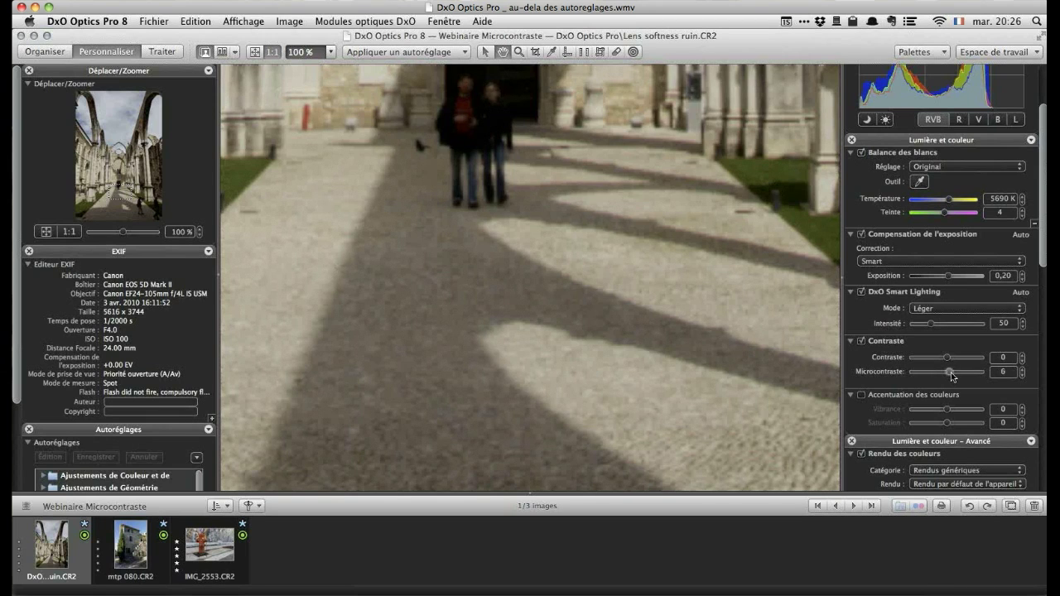
left_click_drag(951, 377, 980, 376)
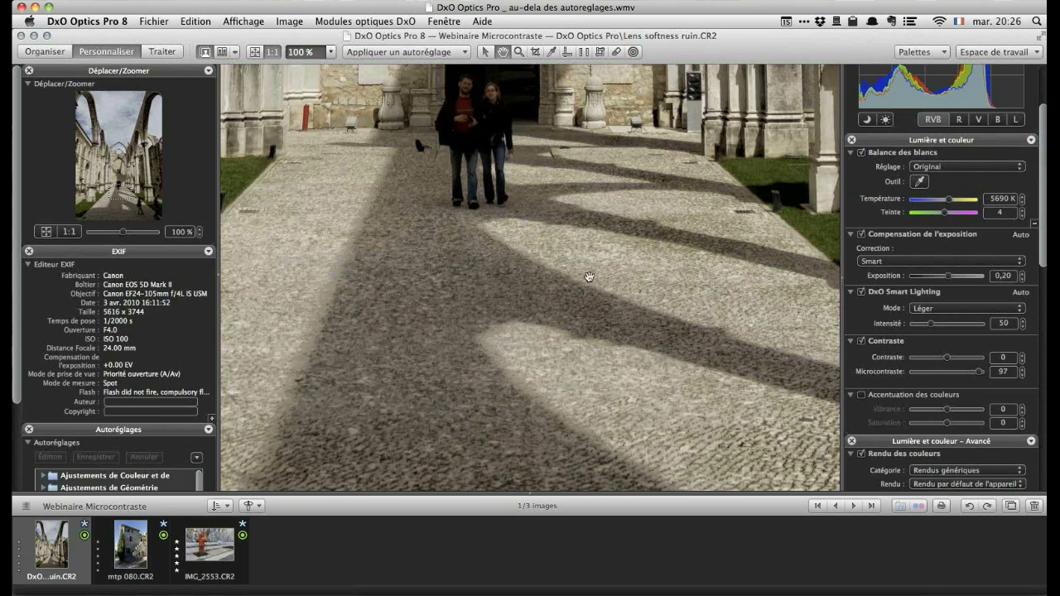
- Examine the ruin's stone façade and double arched window at 100 % for local contrast detail
left_click(487, 52)
left_click(503, 51)
left_click_drag(580, 111, 563, 333)
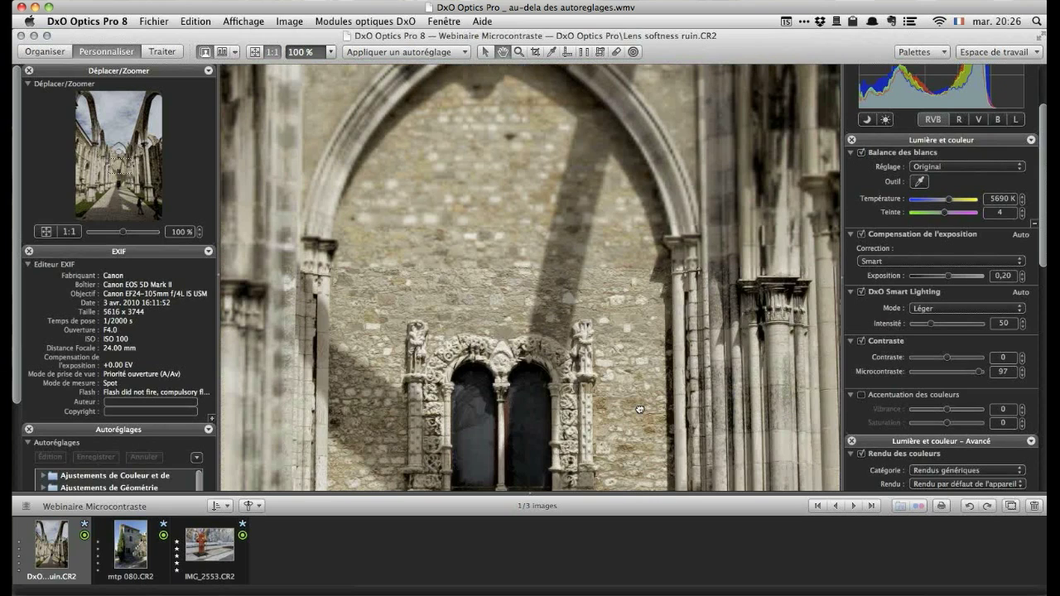
left_click_drag(640, 409, 647, 314)
left_click(485, 52)
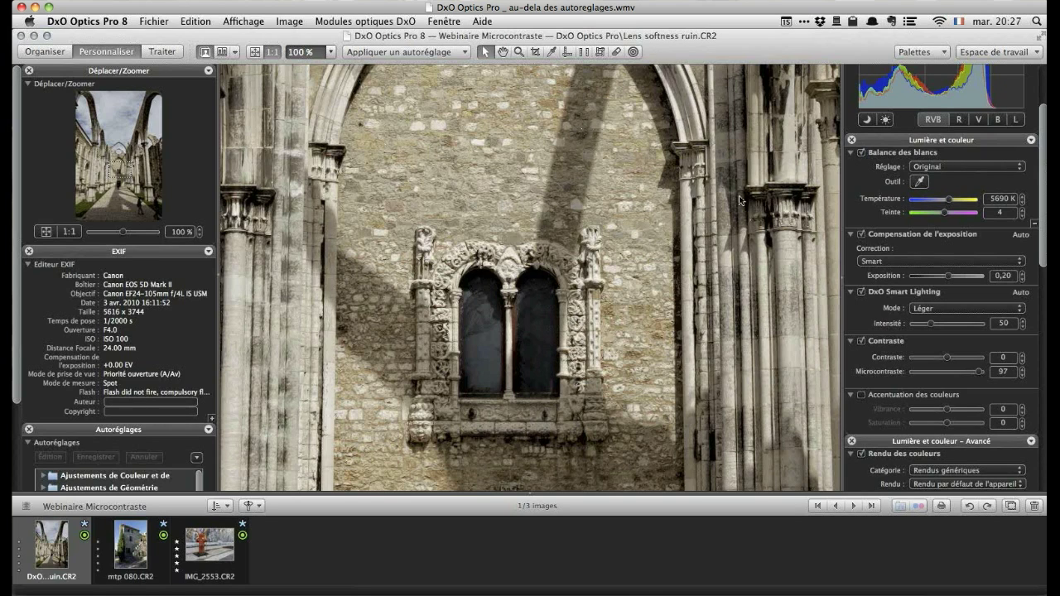
- Show mtp 080.CR2 in full in the side-by-side comparison view and set its Microcontraste to 89
mouse_move(157, 562)
left_click(156, 562)
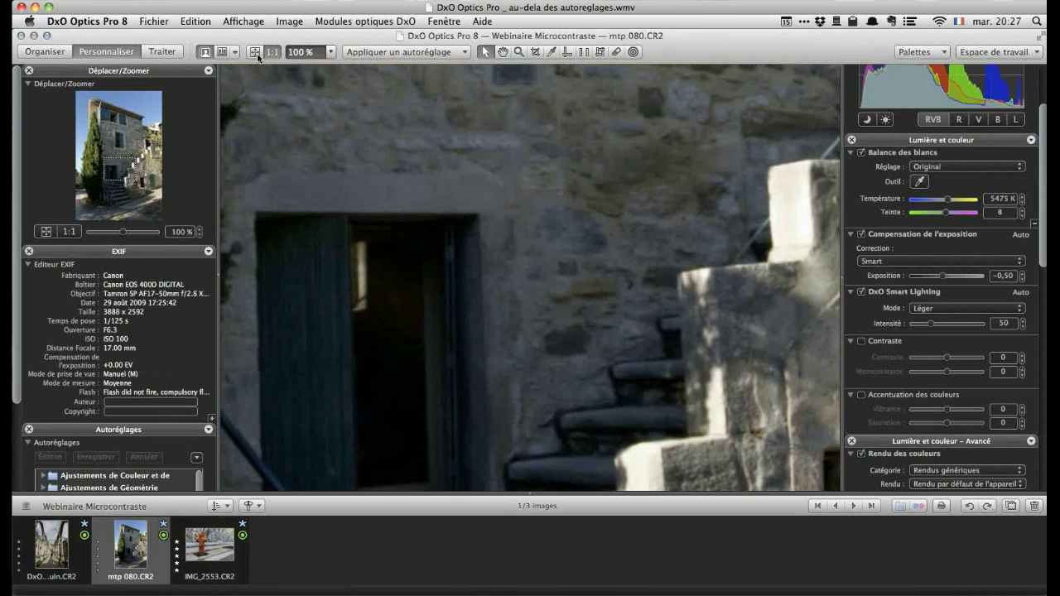
left_click(257, 54)
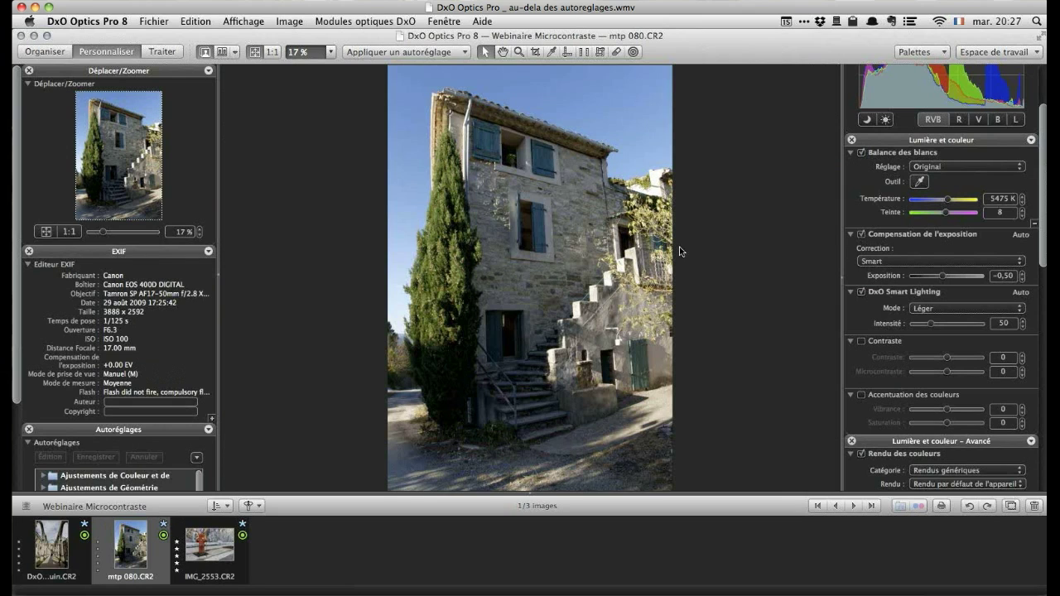
left_click(221, 52)
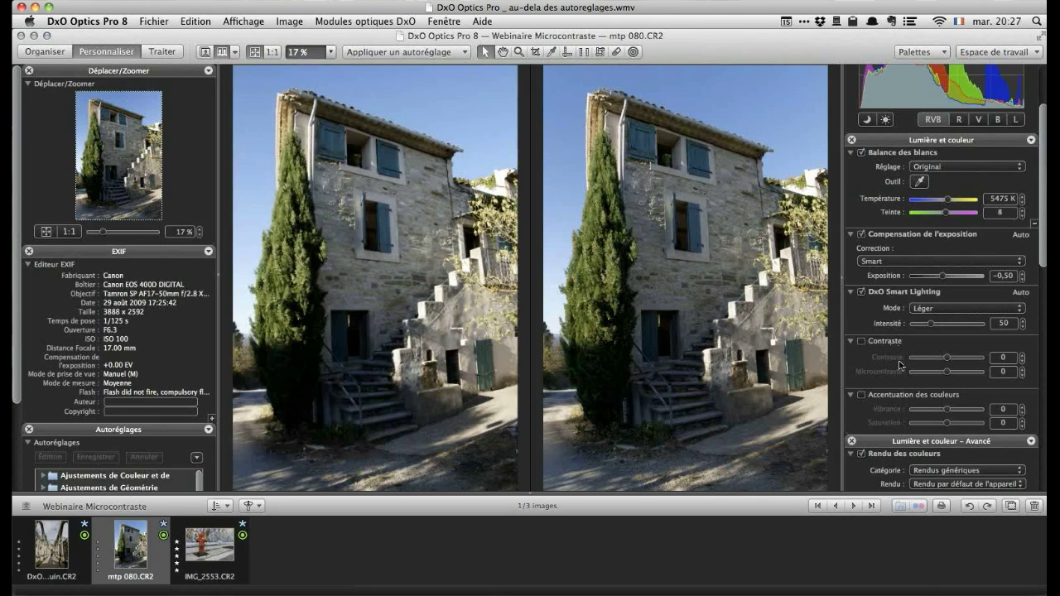
left_click_drag(946, 375, 978, 374)
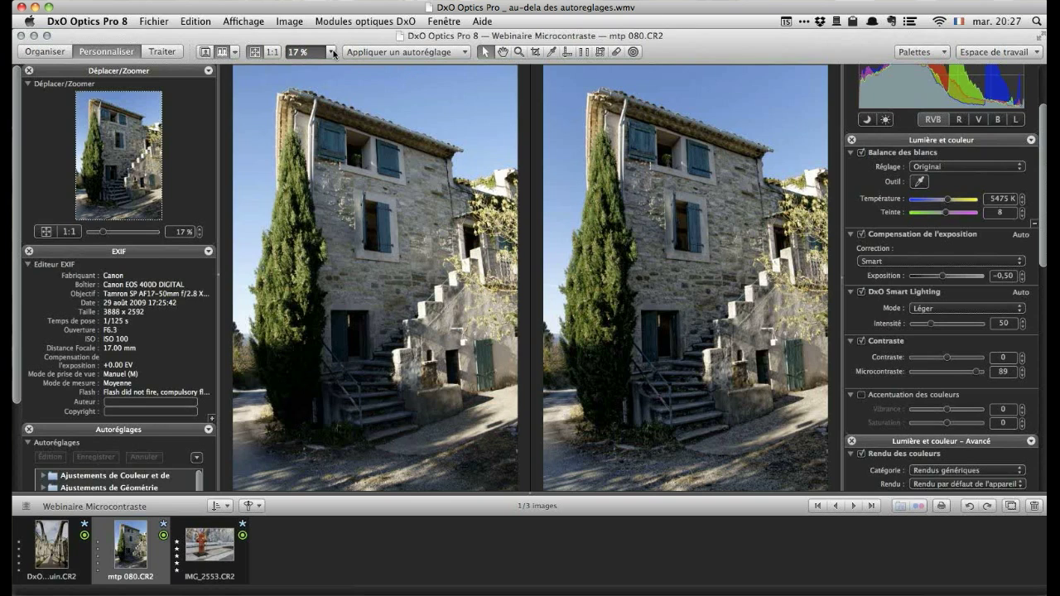
- Compare the window shutter and surrounding stone wall side by side at 100 %
left_click(272, 51)
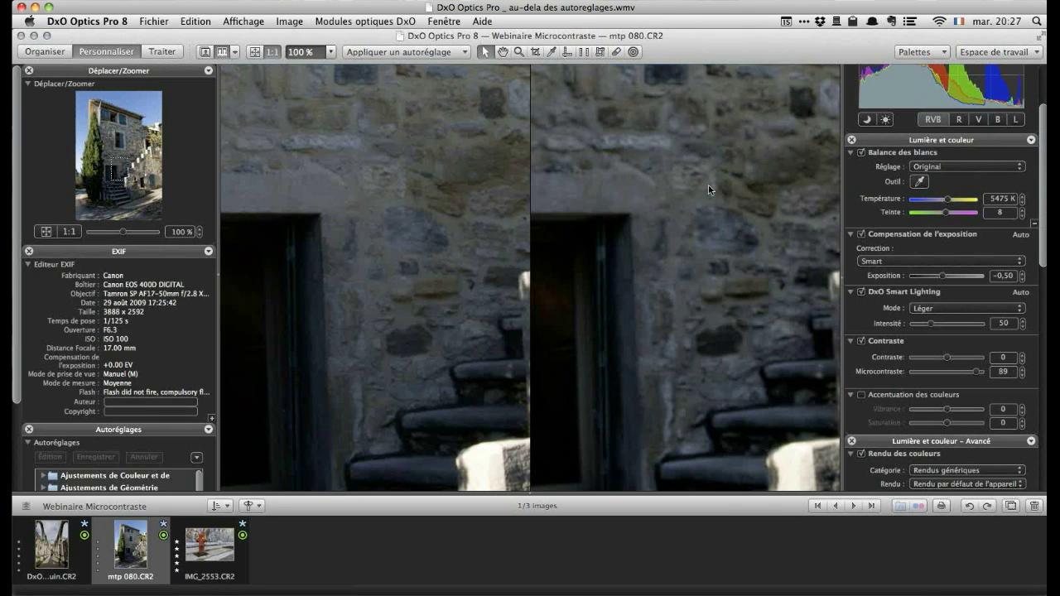
left_click(502, 52)
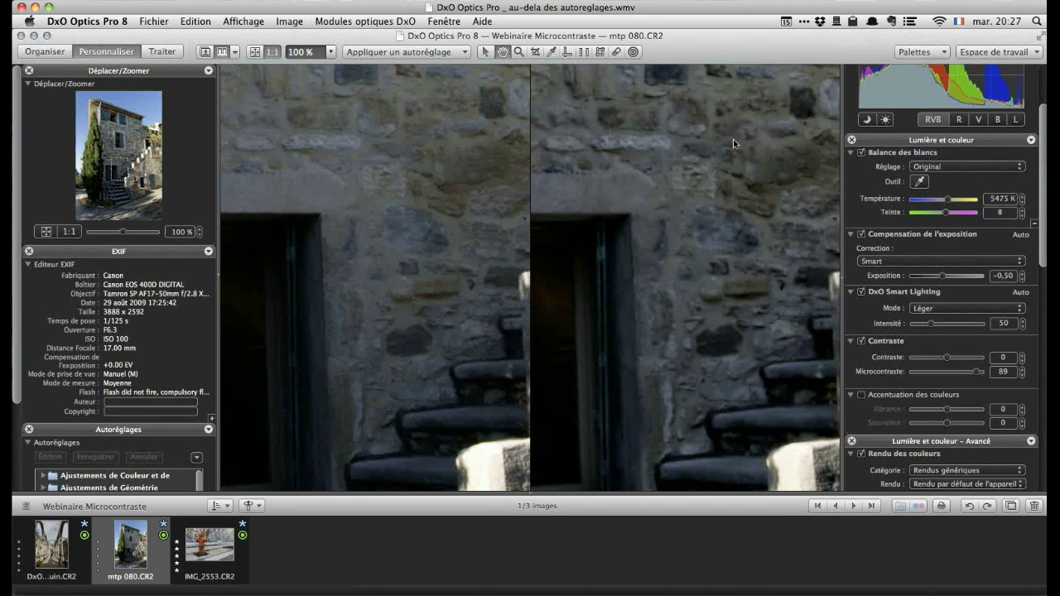
left_click_drag(738, 131, 635, 494)
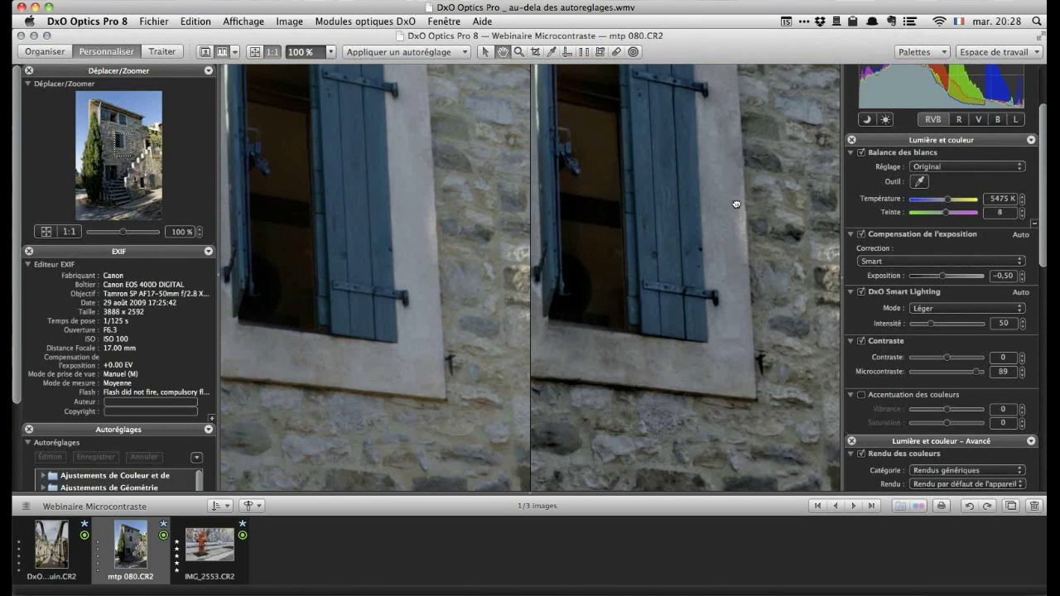
left_click_drag(736, 202, 723, 182)
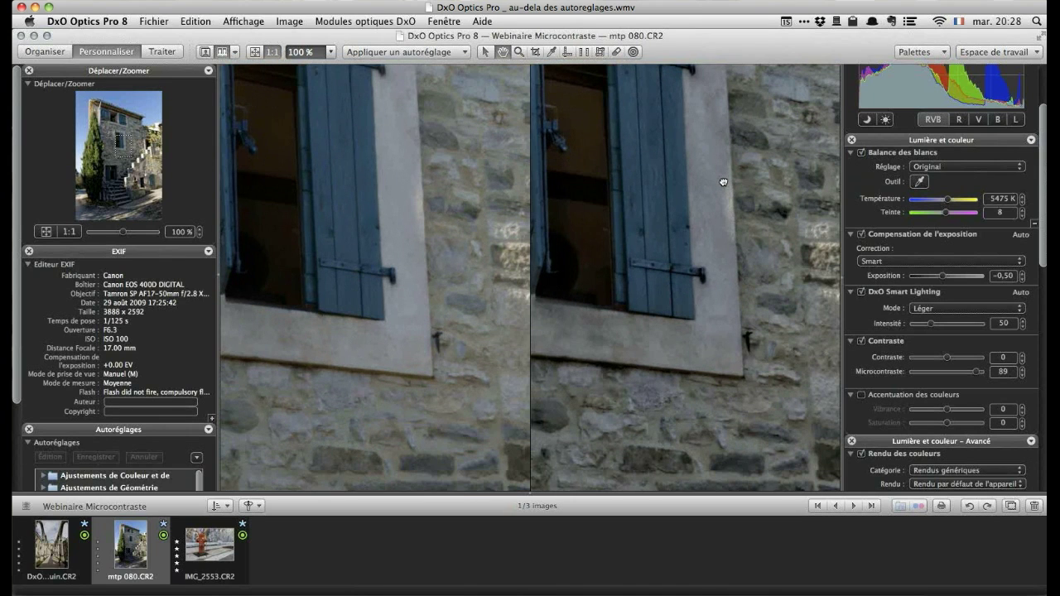
left_click_drag(705, 219, 679, 141)
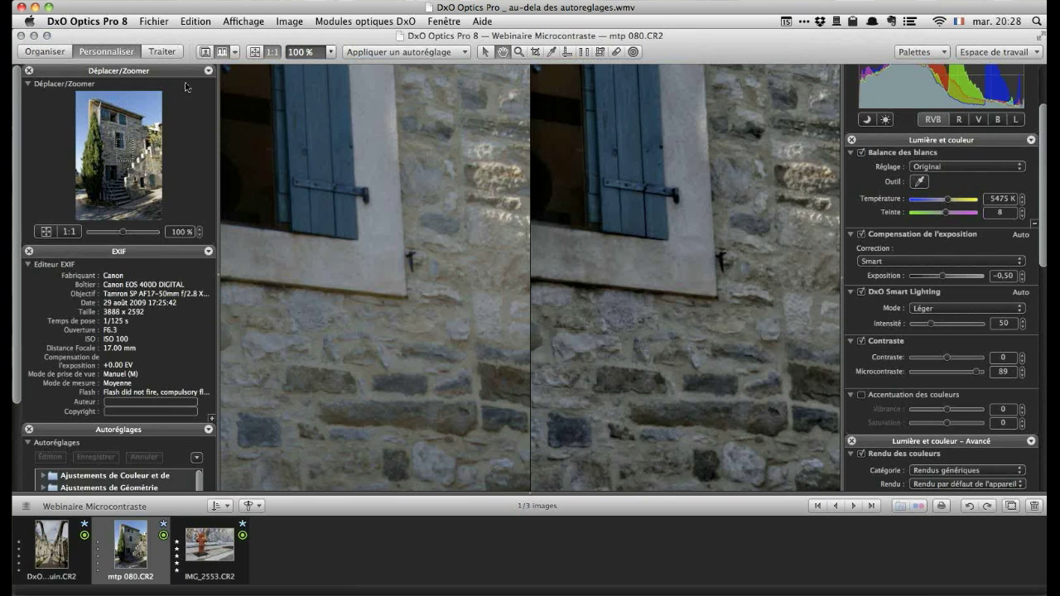
- Open the Webinaire CV project and select its second photo, IMG_6255.CR2
left_click(65, 55)
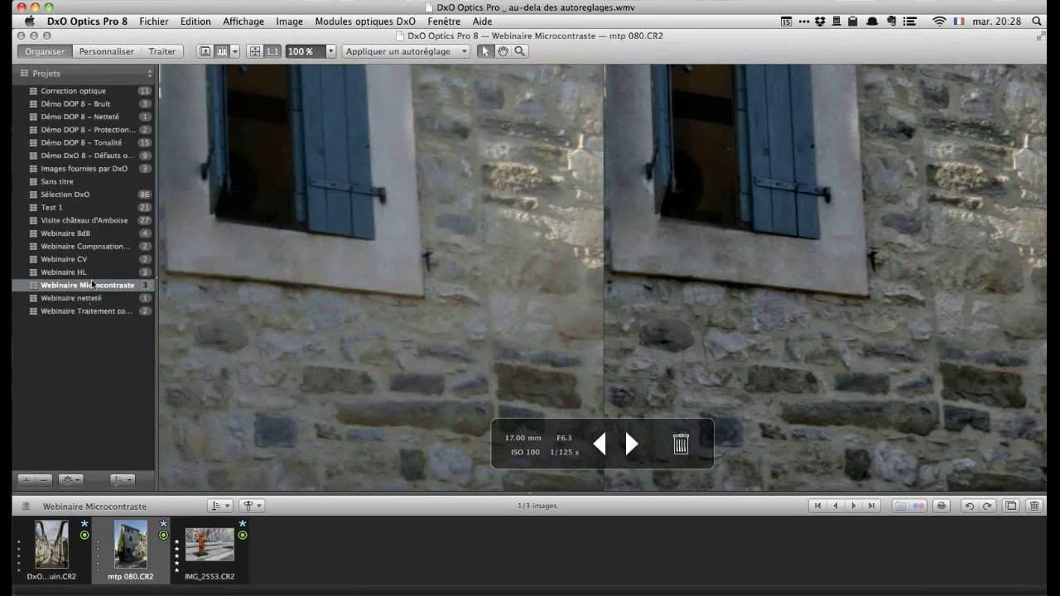
left_click(102, 251)
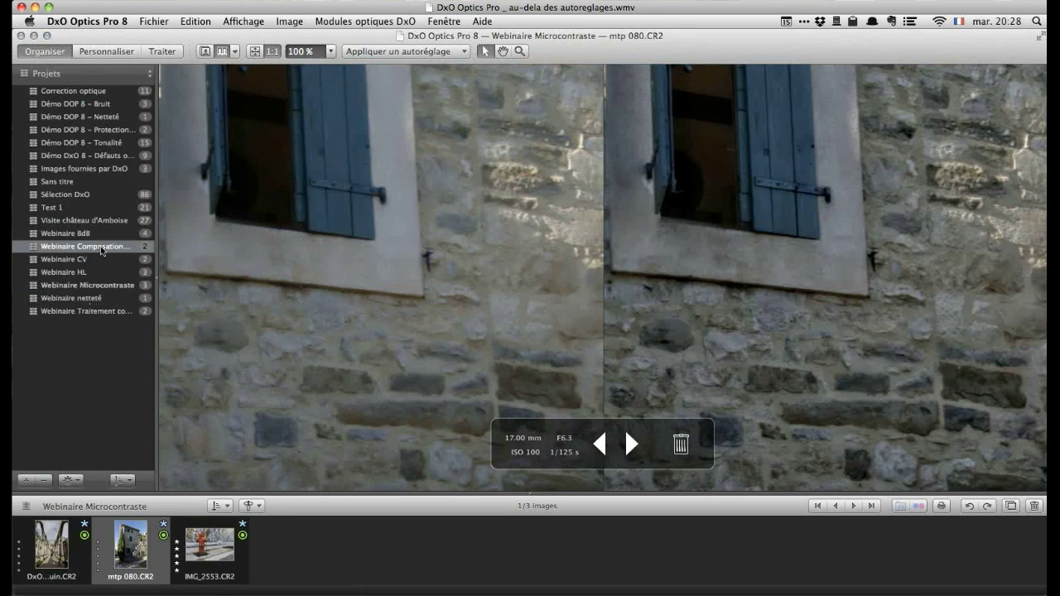
left_click(76, 259)
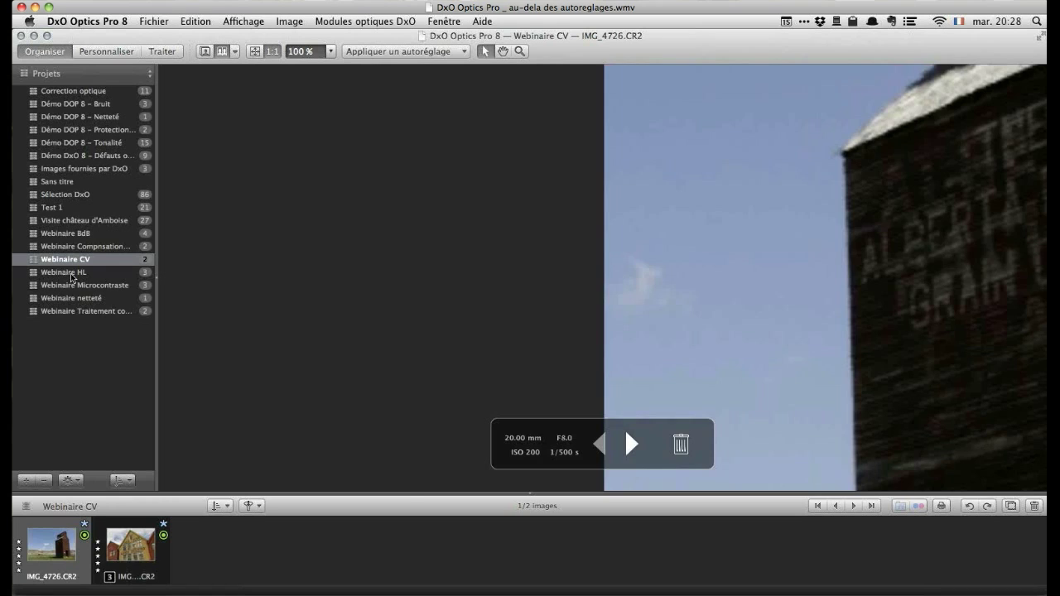
mouse_move(83, 557)
mouse_move(128, 549)
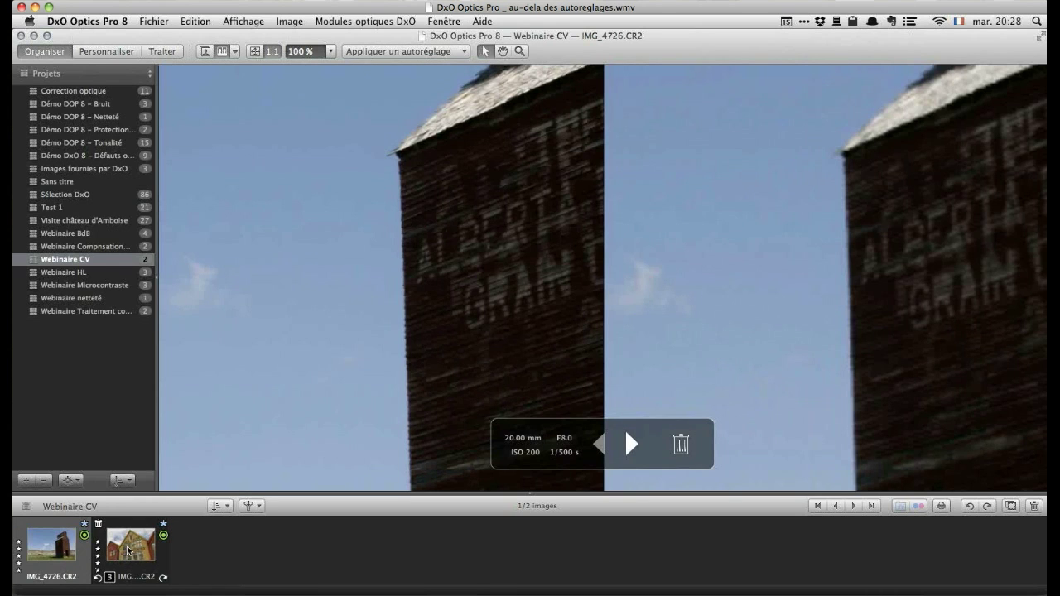
left_click(128, 549)
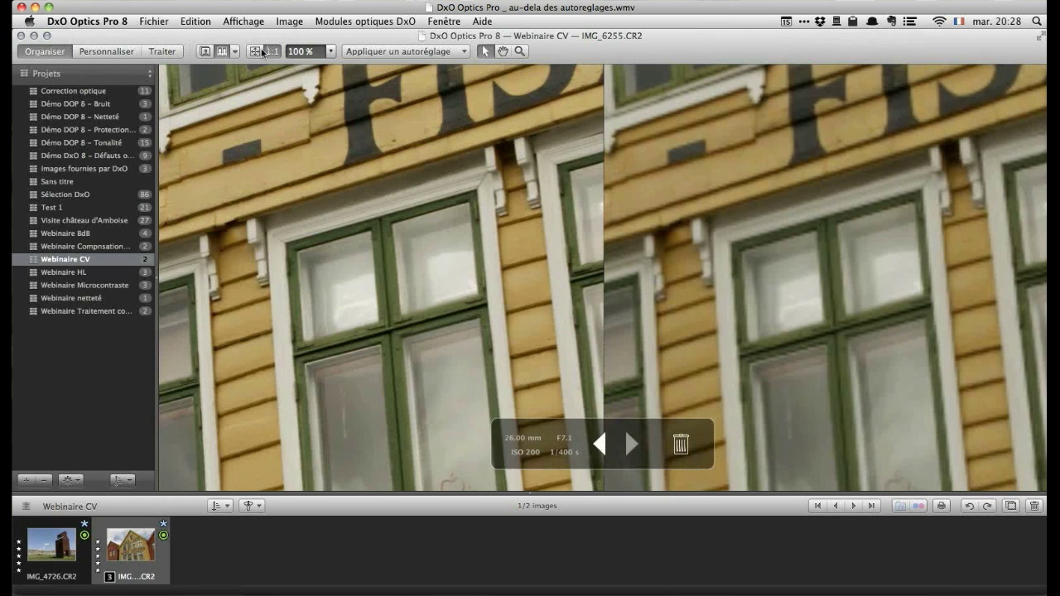
- Show IMG_6255.CR2 alone, fitted in full, and switch to customizing its corrections
left_click(206, 52)
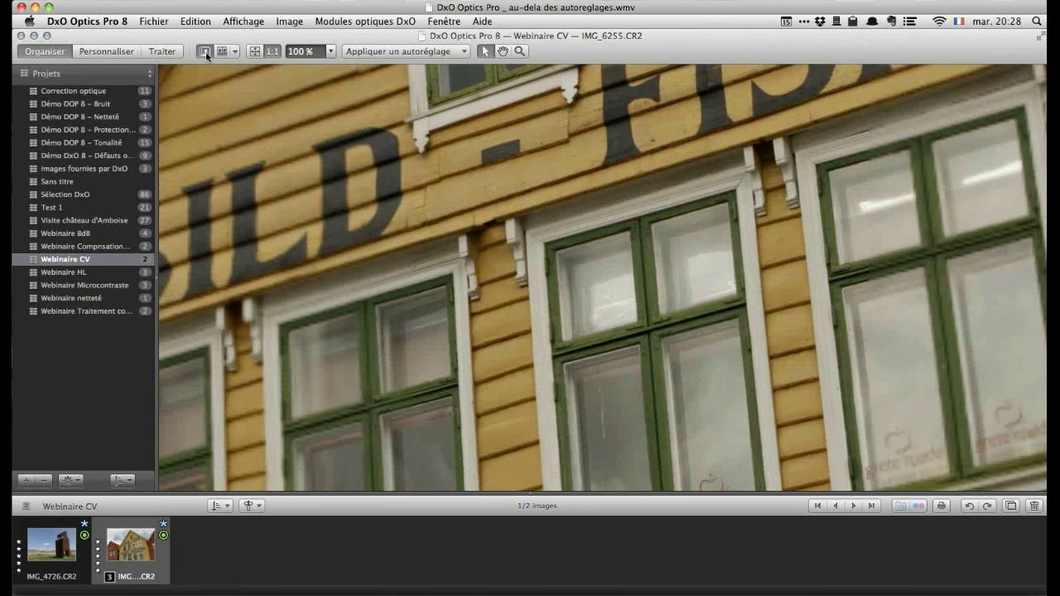
left_click(255, 52)
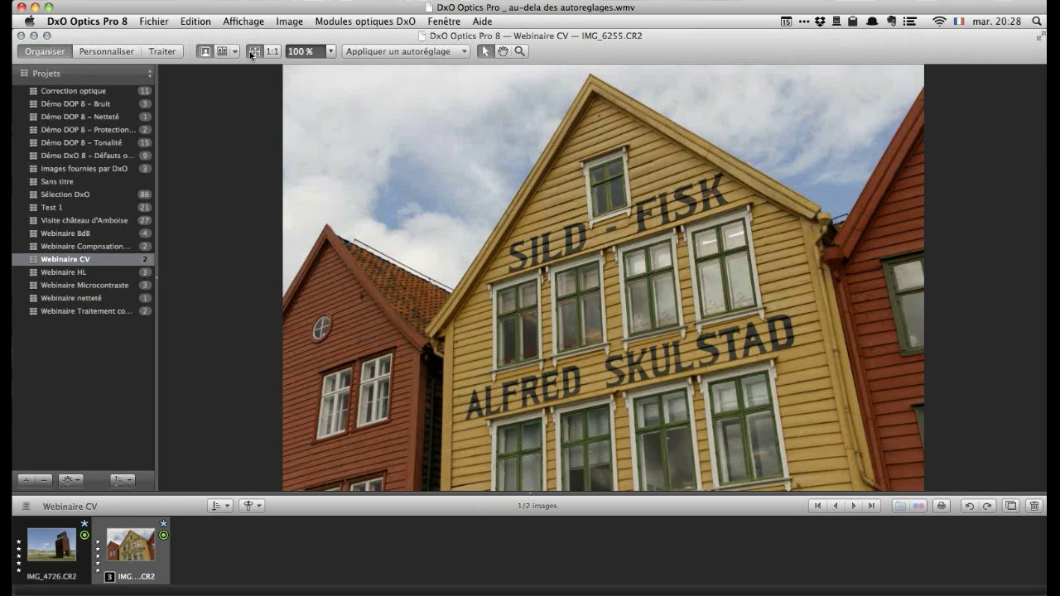
left_click(91, 50)
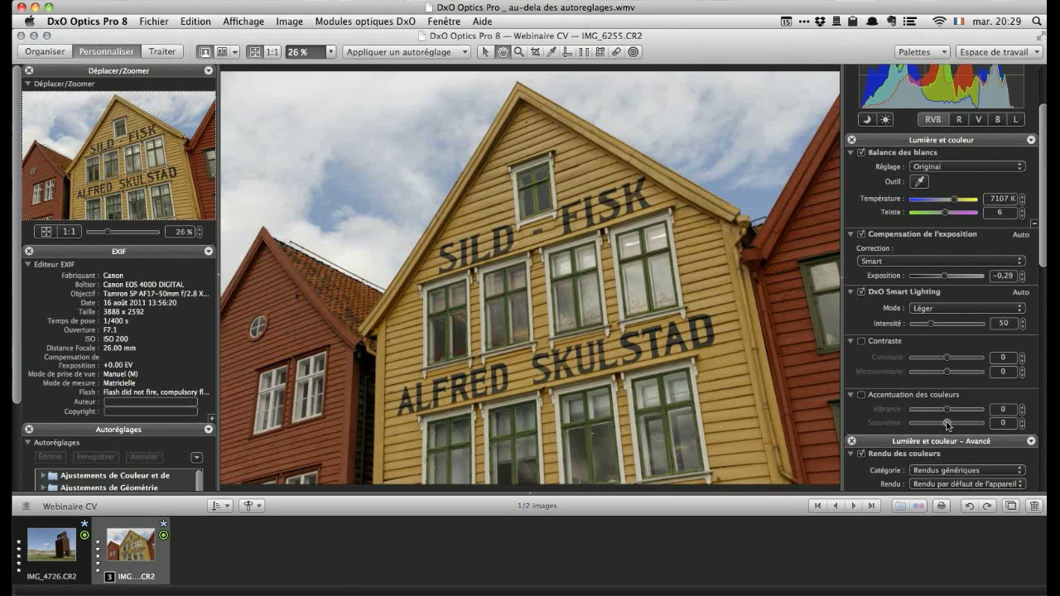
- Try the Saturation of the wooden-house photo at 100 and at -100, and reset it to 0
left_click_drag(948, 424, 980, 423)
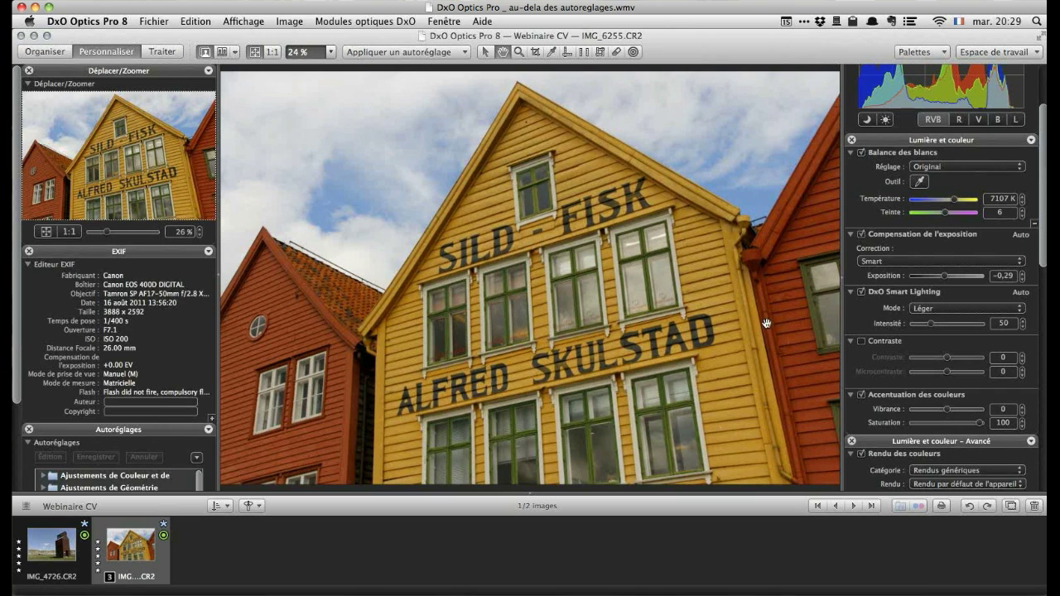
left_click(486, 52)
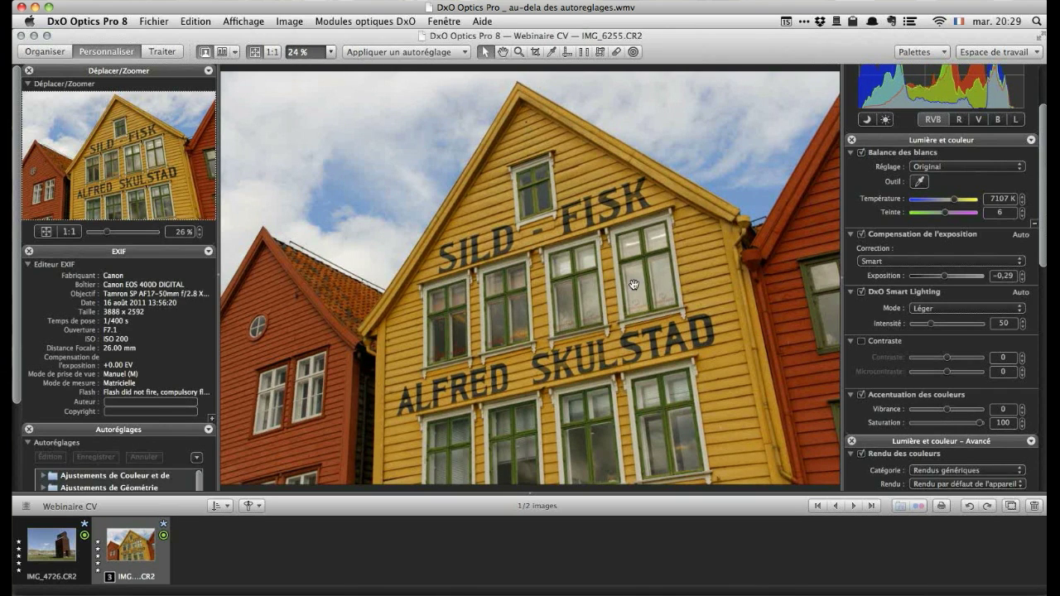
left_click(584, 285)
left_click_drag(979, 424, 929, 436)
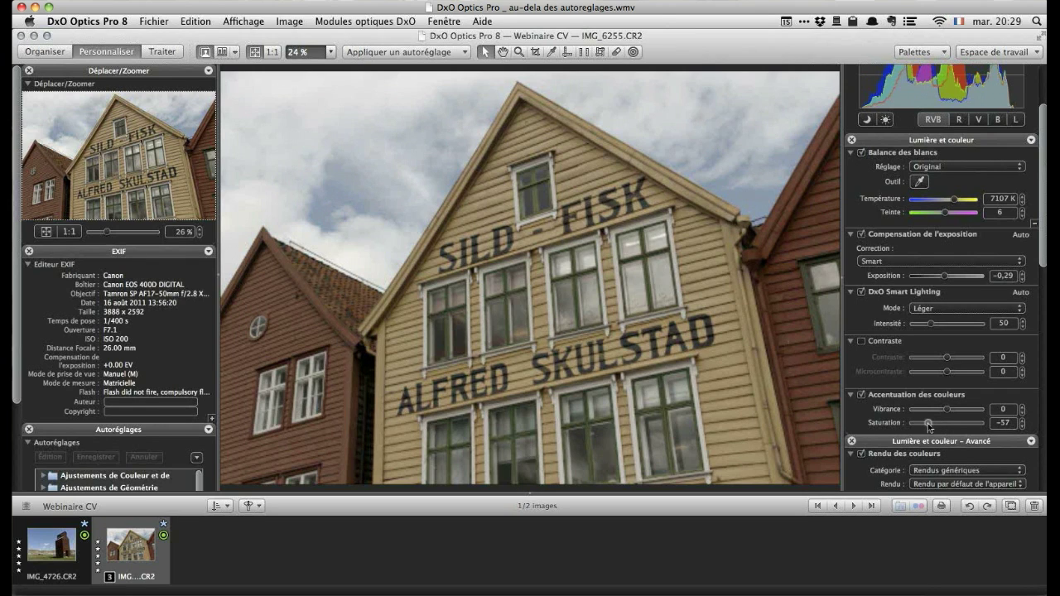
left_click_drag(921, 420, 913, 421)
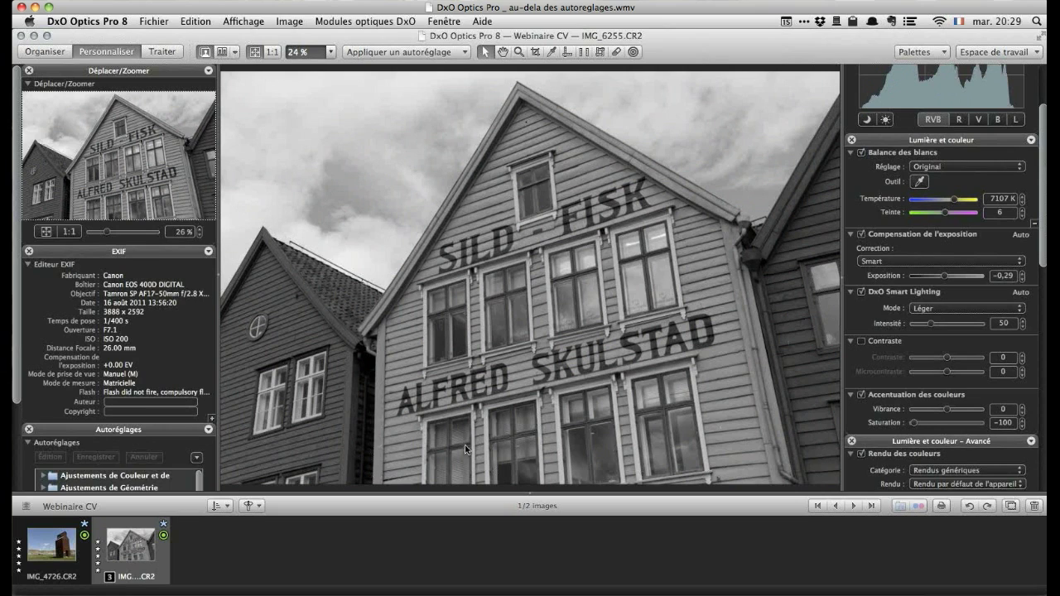
double_click(915, 424)
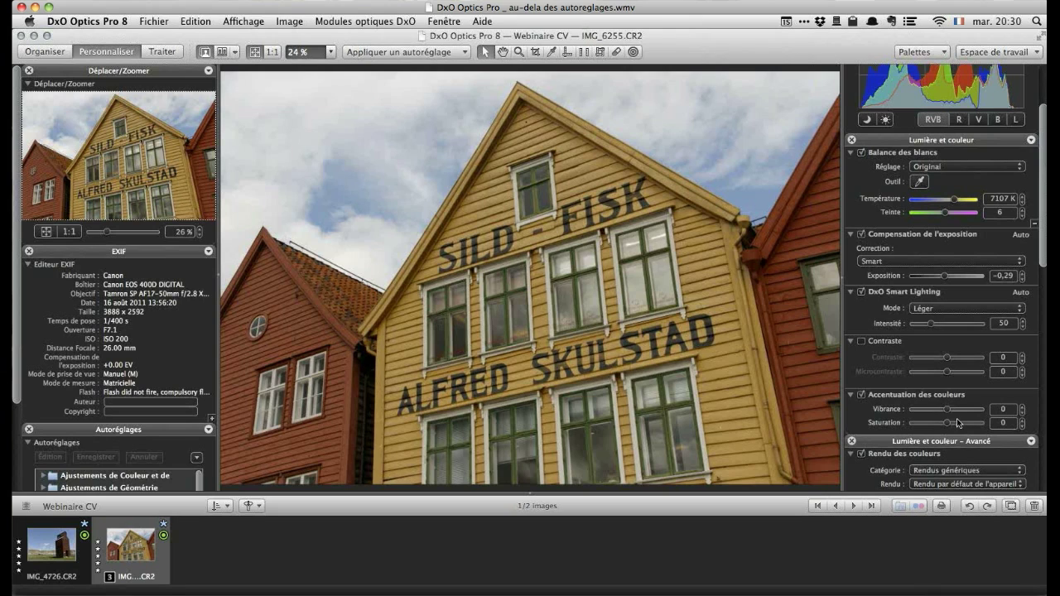
- Set the Vibrance of IMG_6255.CR2 to 81 and return to the project organizer
left_click_drag(947, 409, 976, 415)
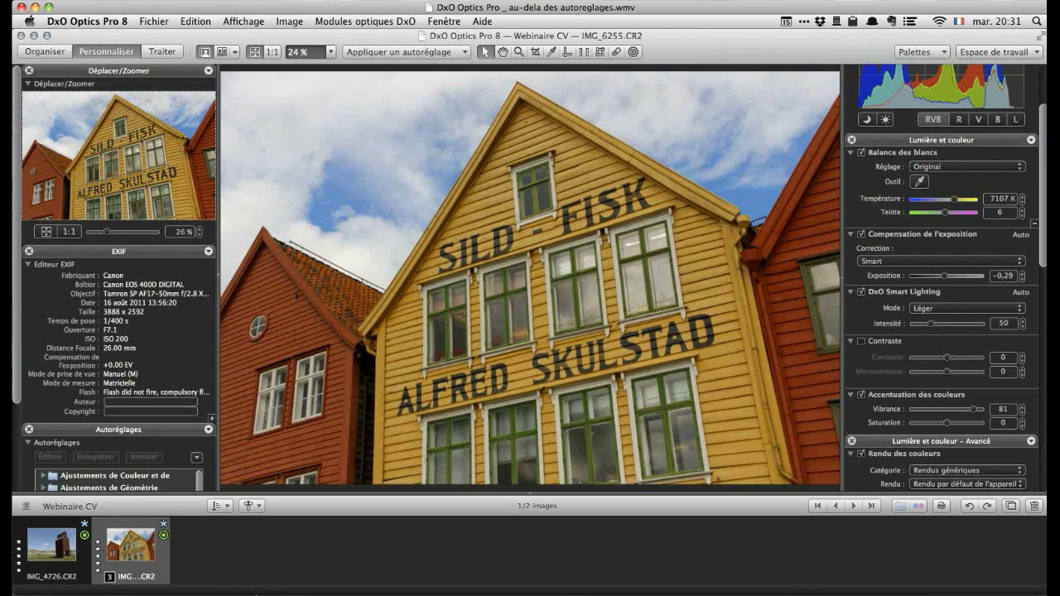
left_click(58, 53)
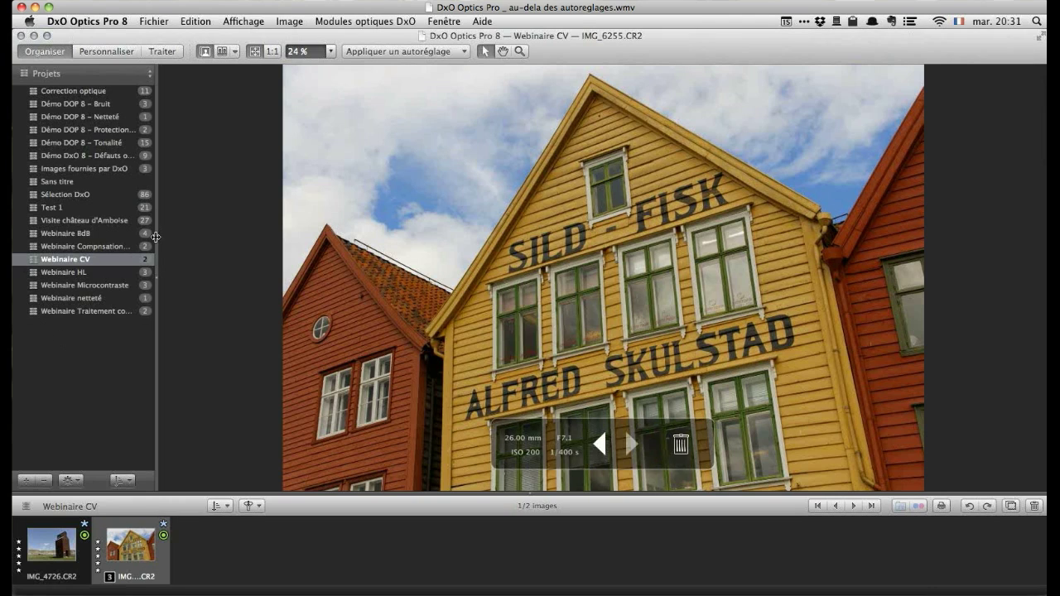
- Open Surexposition.CR2 from the Webinaire HL project for customizing
left_click(83, 278)
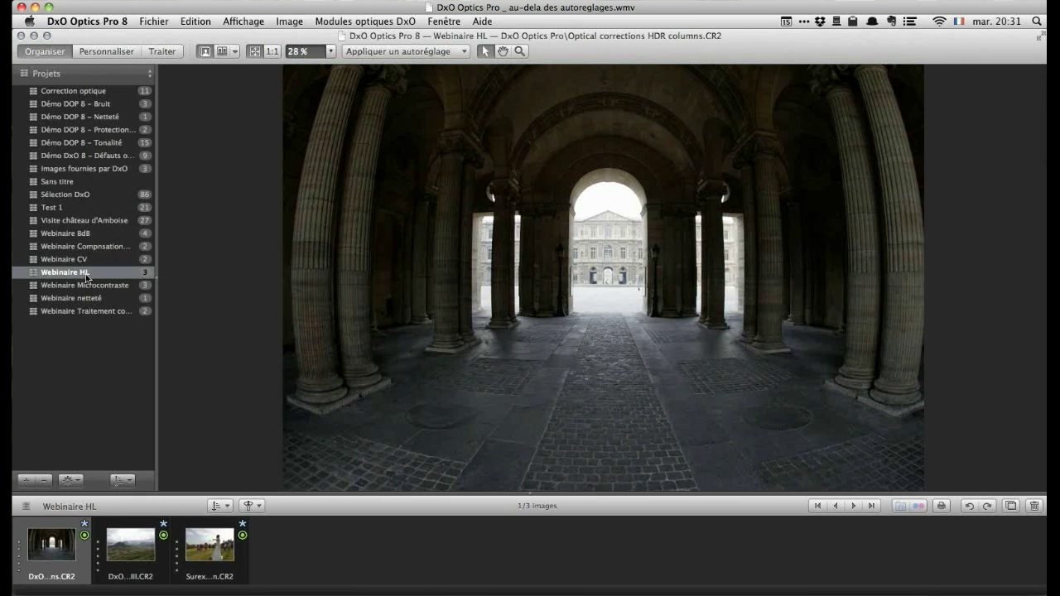
mouse_move(247, 555)
left_click(245, 553)
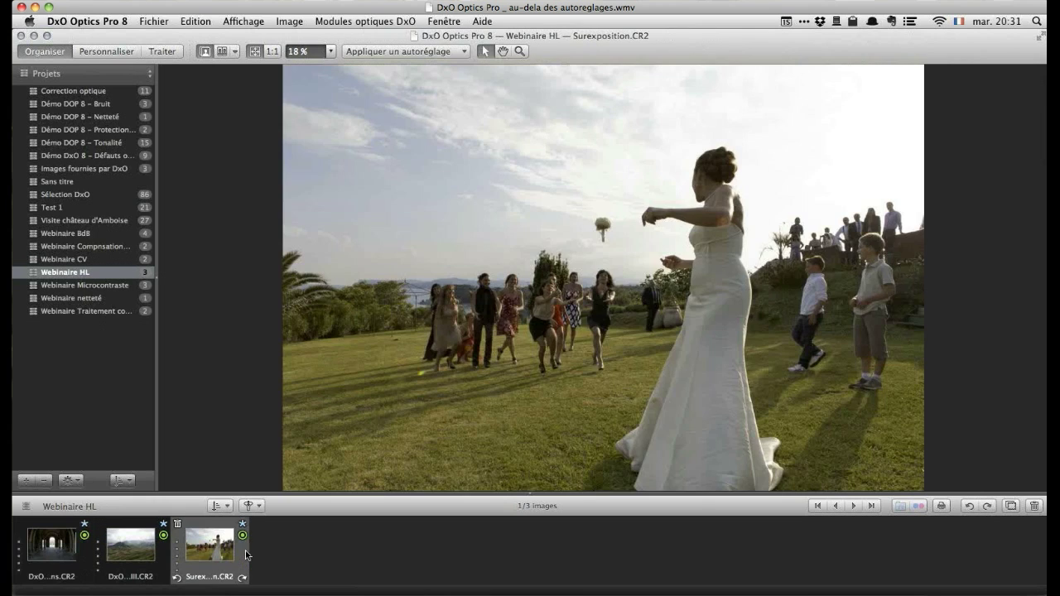
left_click(96, 53)
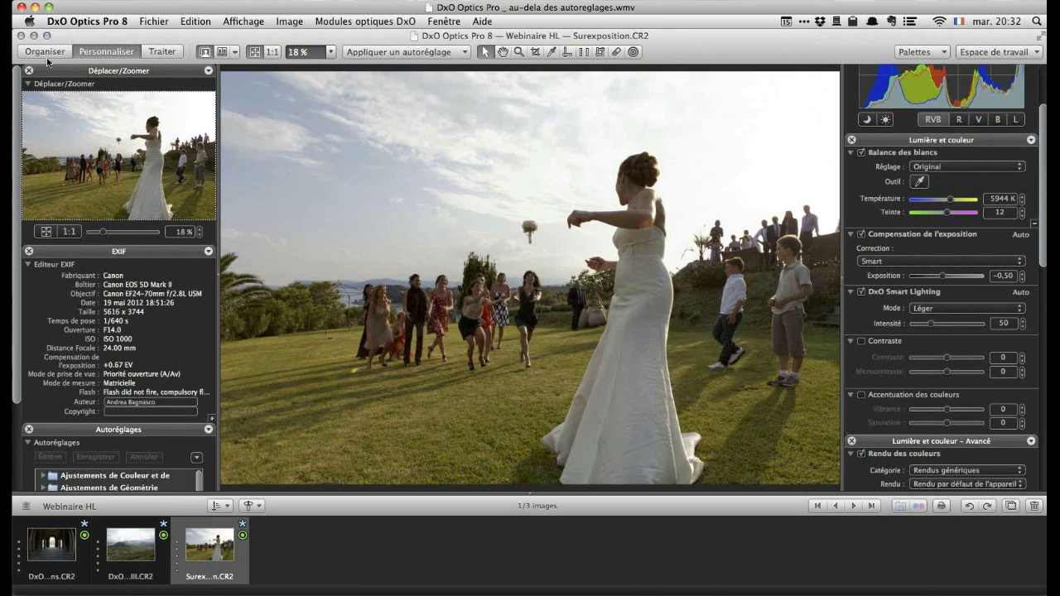
- Apply the preset "Restauration des hautes lumières – Fort (RAW seulement)" to the wedding photo
left_click(465, 53)
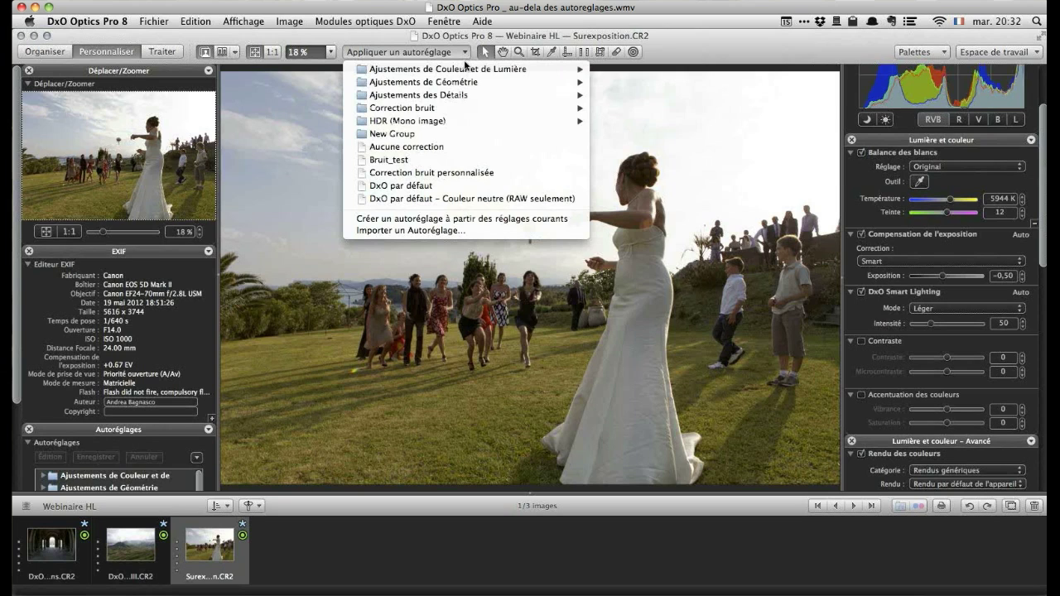
mouse_move(492, 69)
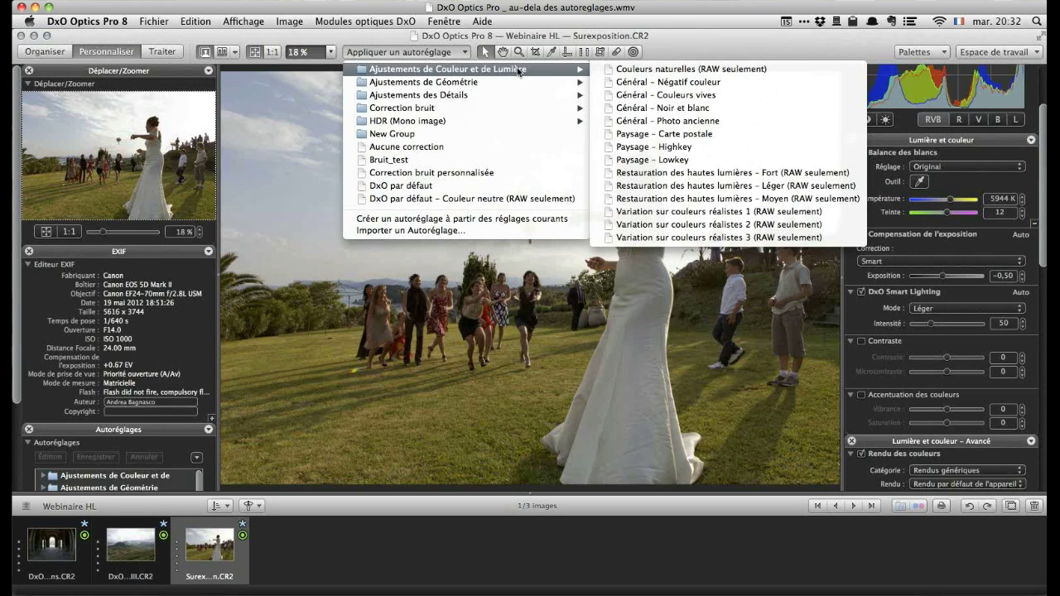
mouse_move(613, 77)
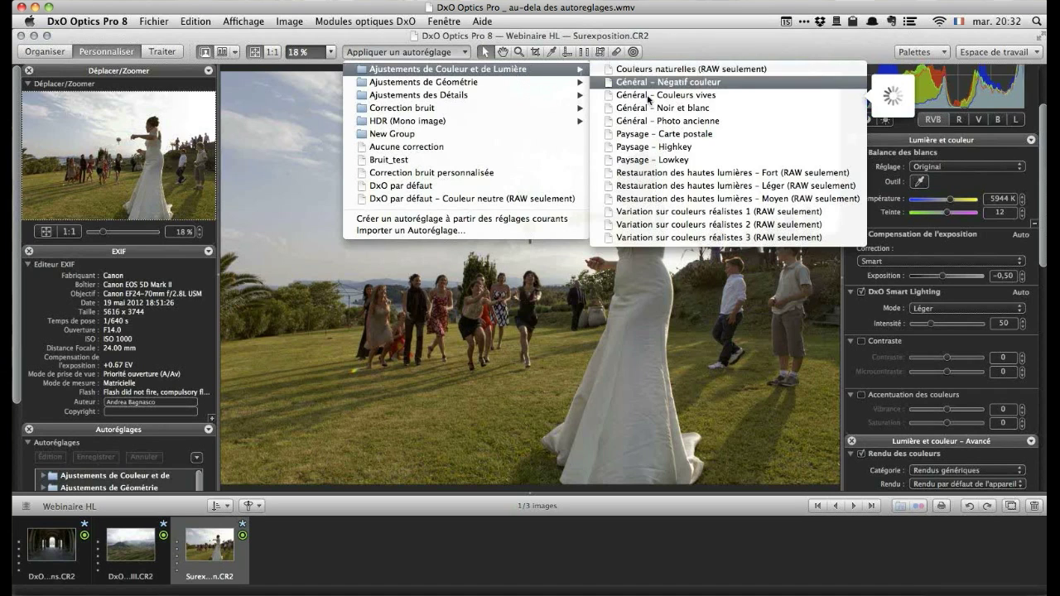
left_click(778, 177)
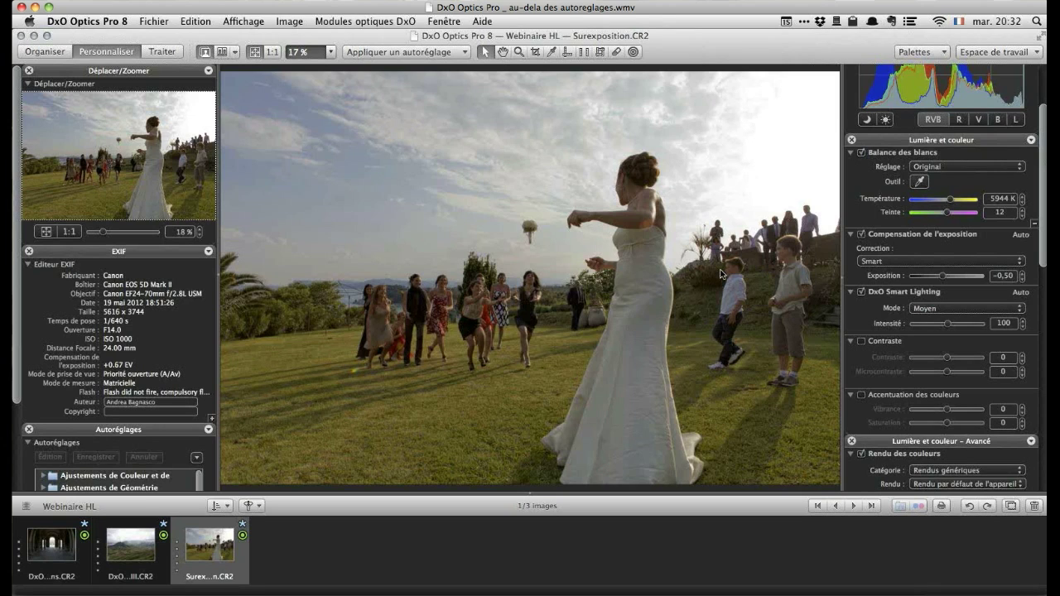
- Select the Optical corrections HDR columns.CR2 photo and apply the "Restauration des hautes lumières – Fort (RAW seulement)" preset to it
mouse_move(69, 571)
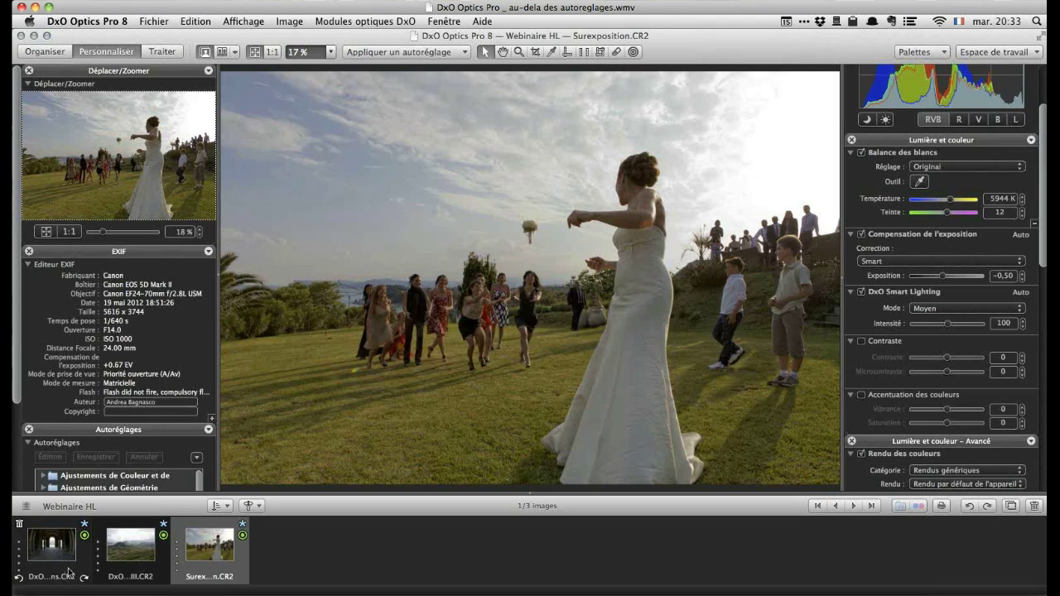
left_click(69, 572)
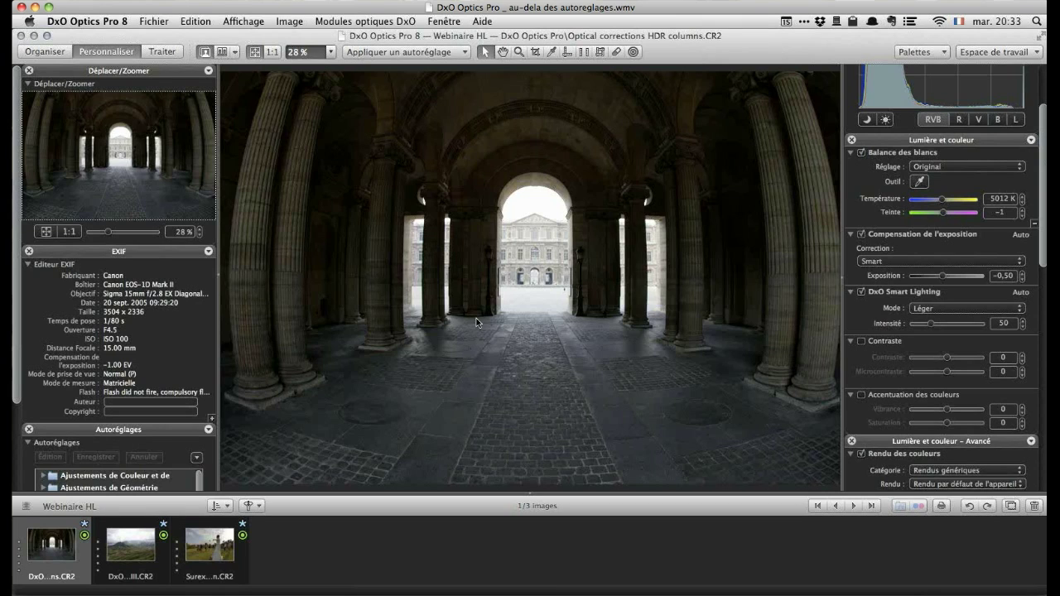
left_click(469, 53)
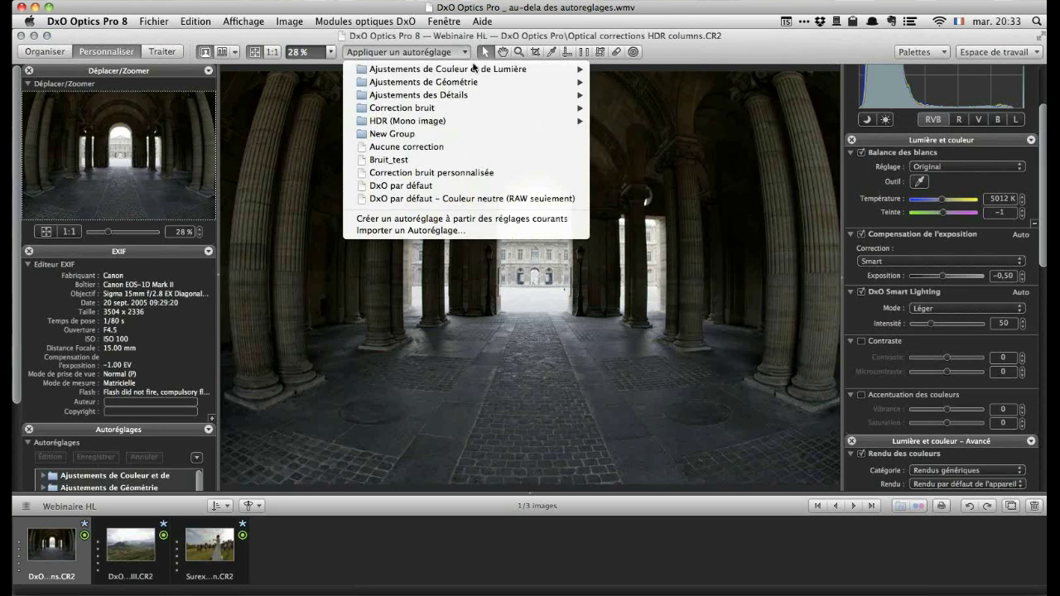
mouse_move(475, 70)
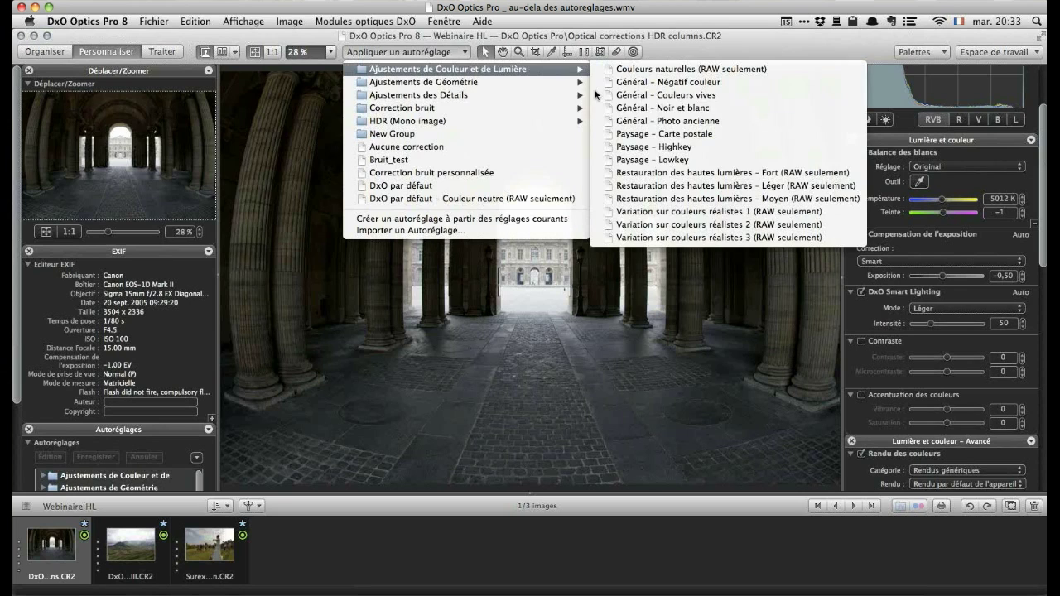
left_click(808, 175)
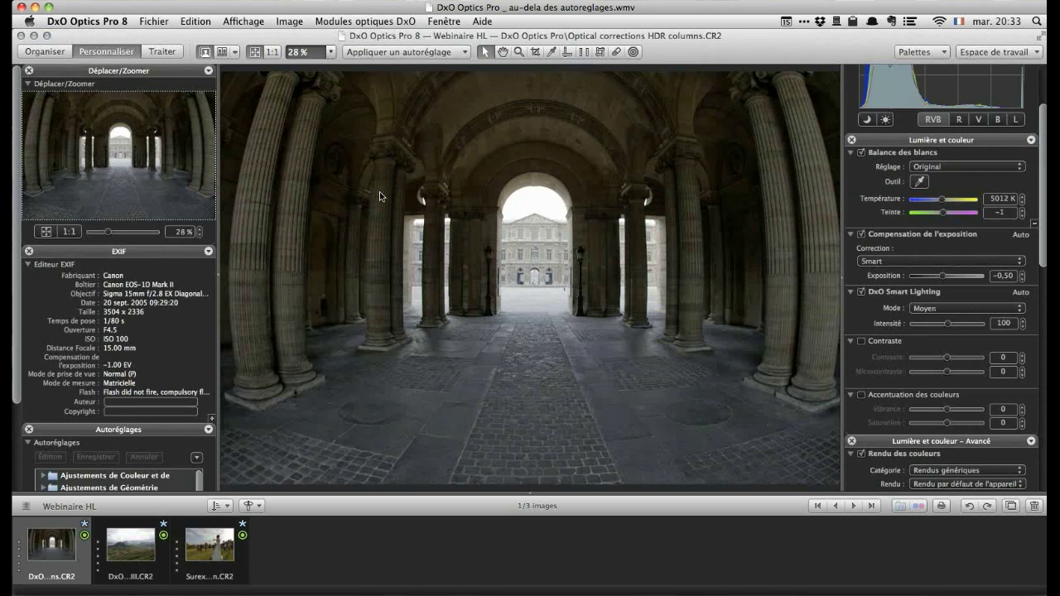
- Show the bright archway façade at 100 % and set the exposure compensation to -1.58
left_click(270, 52)
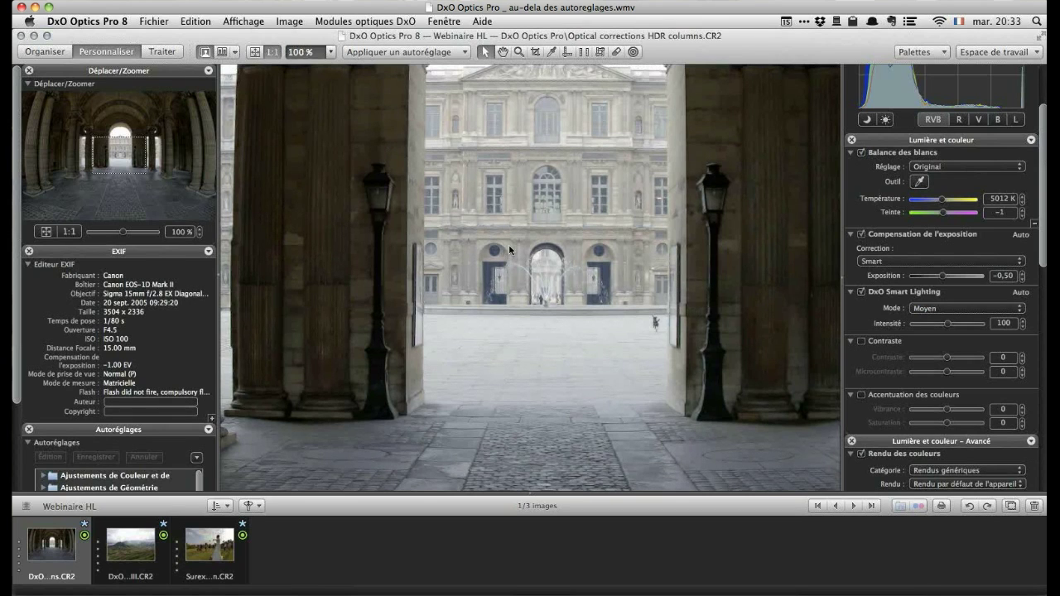
scroll(509, 249, "up", 3)
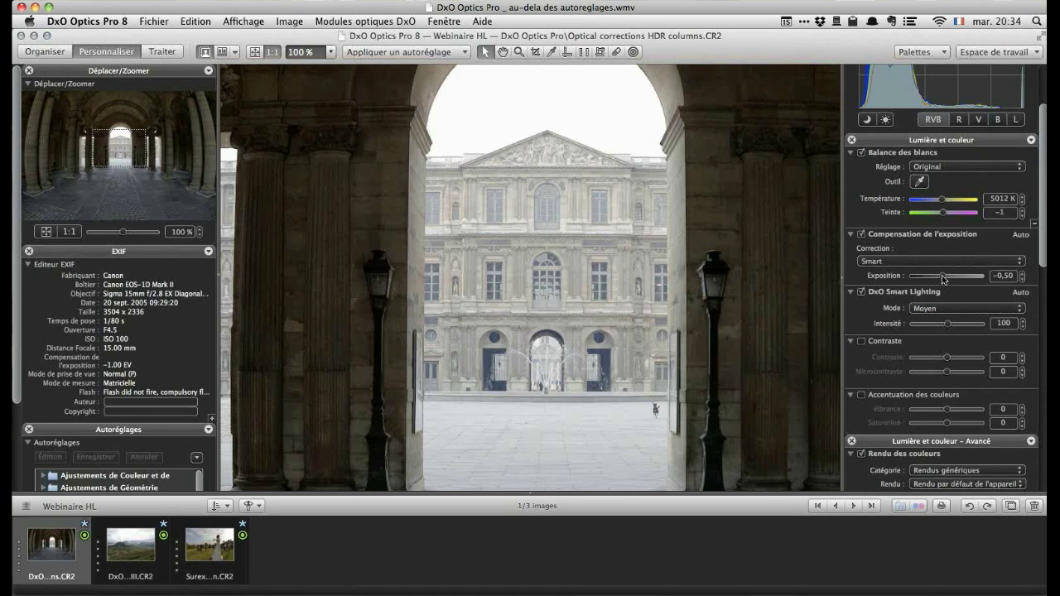
left_click_drag(943, 278, 941, 279)
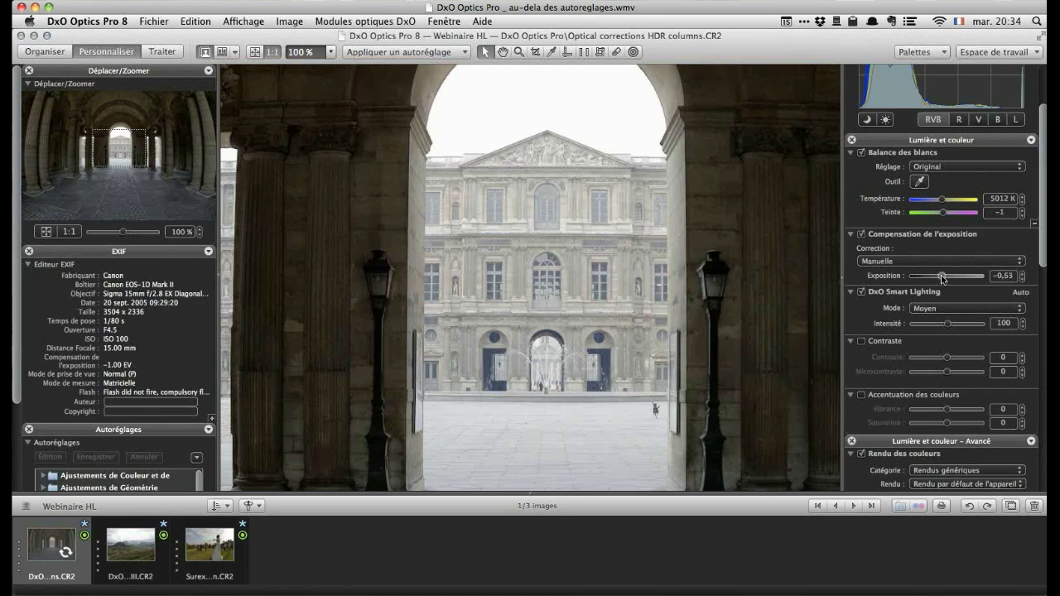
left_click_drag(942, 279, 933, 279)
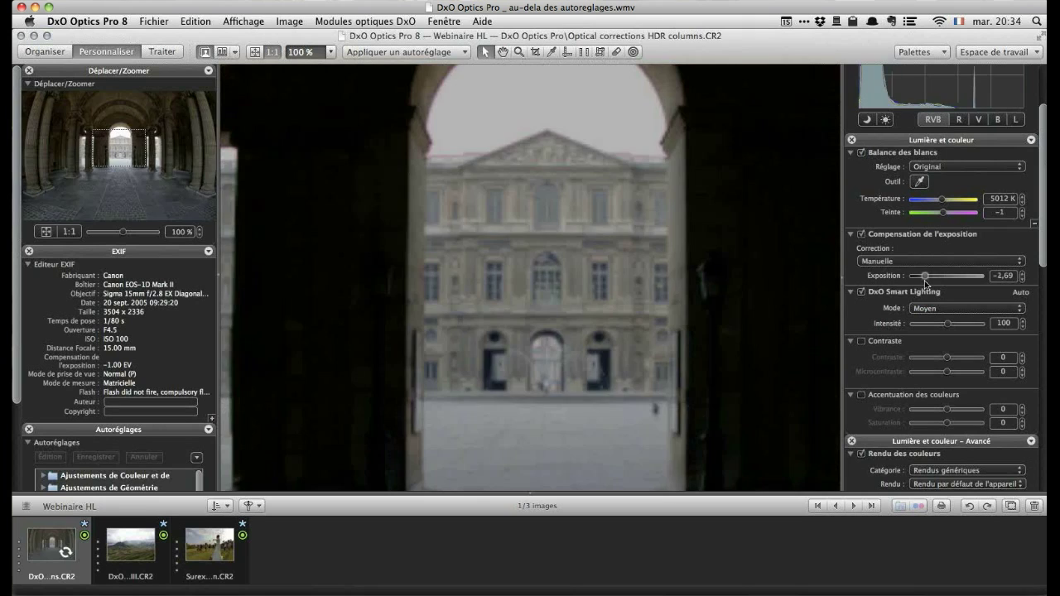
- Compare the façade and sky seen through the archway before and after the corrections
left_click(583, 267)
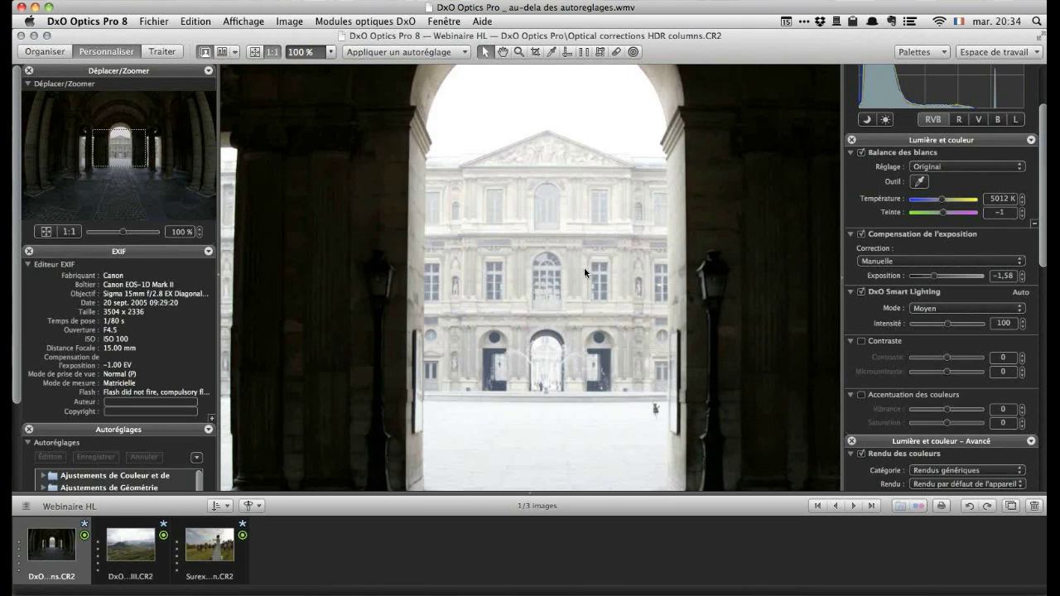
left_click(584, 267)
left_click_drag(584, 267, 563, 273)
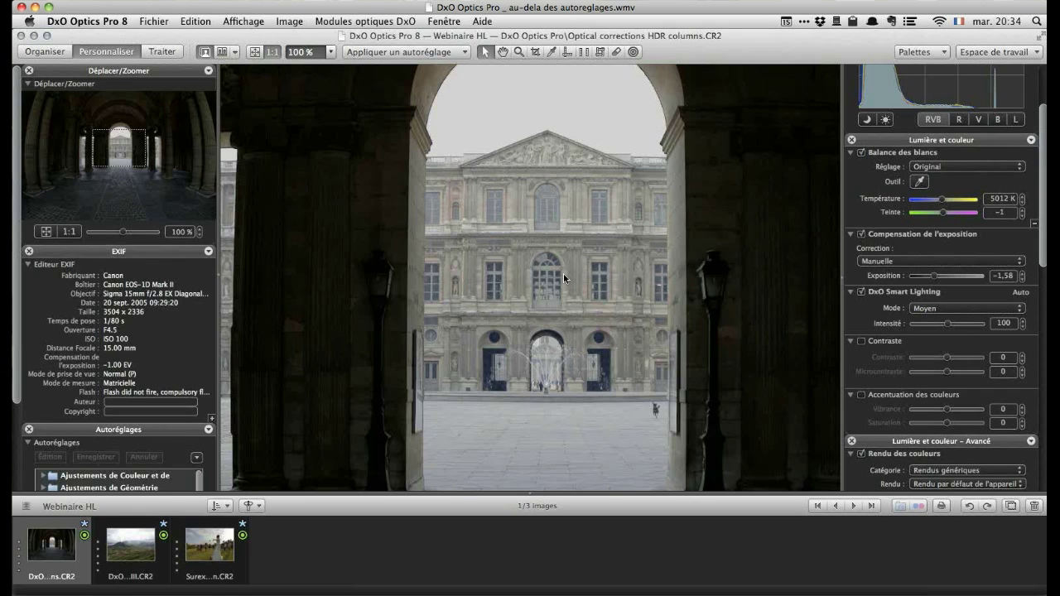
- Show Highlights recovery III.CR2 in full and apply the "Restauration des hautes lumières – Fort (RAW seulement)" preset to it
mouse_move(155, 569)
left_click(154, 569)
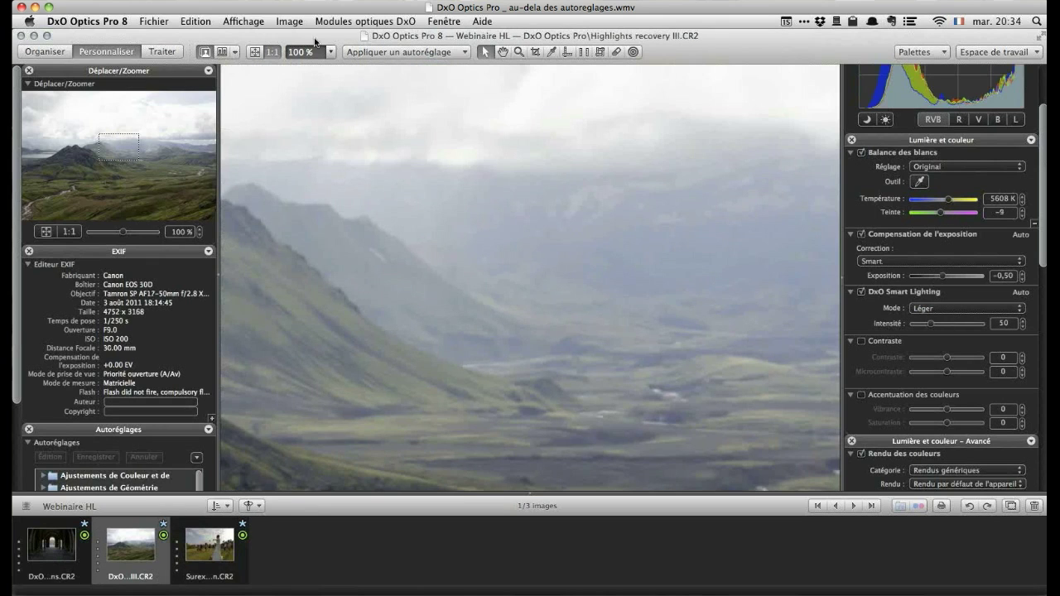
left_click(256, 53)
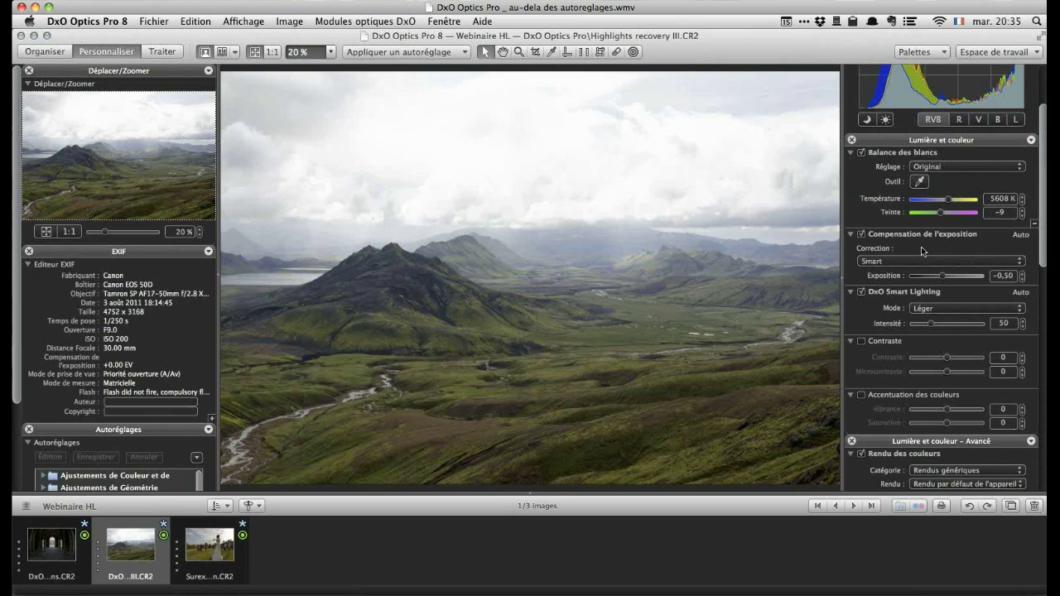
left_click(465, 53)
mouse_move(530, 69)
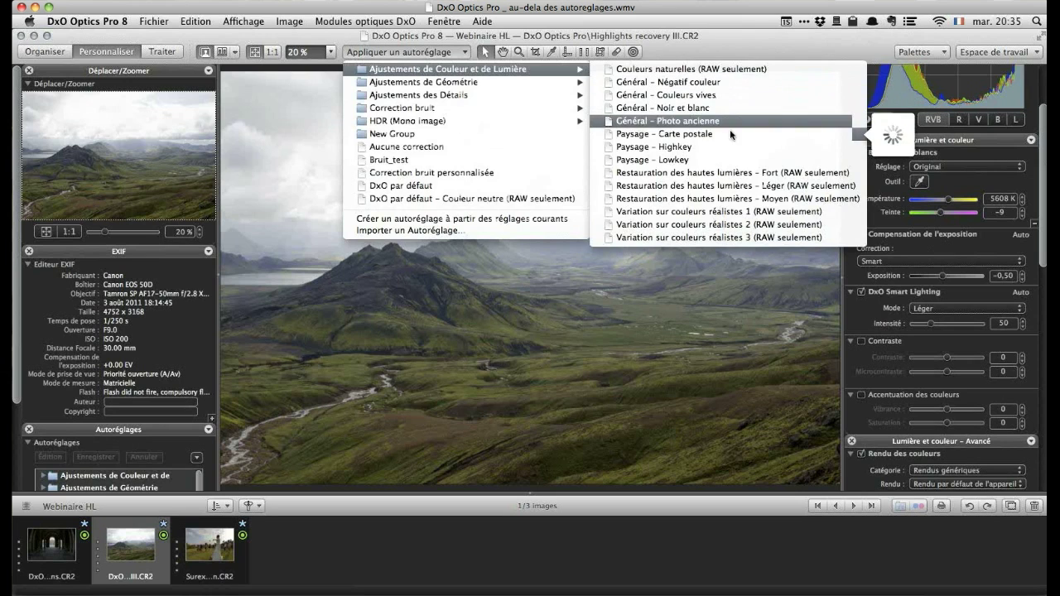
left_click(730, 174)
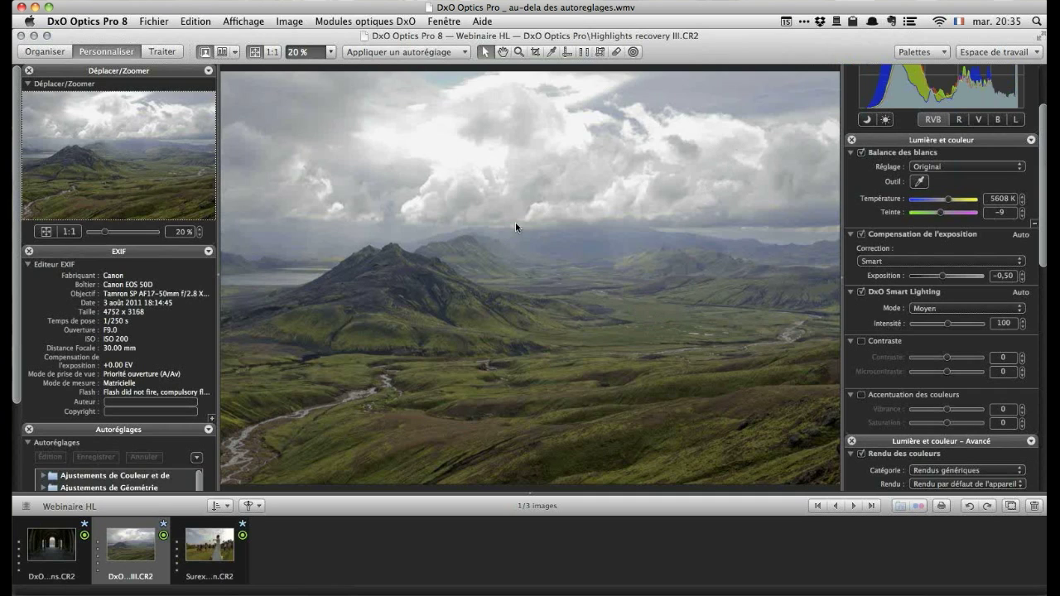
- Compare the landscape's cloudy sky with and without the corrections, and return to the project organizer
left_click(541, 217)
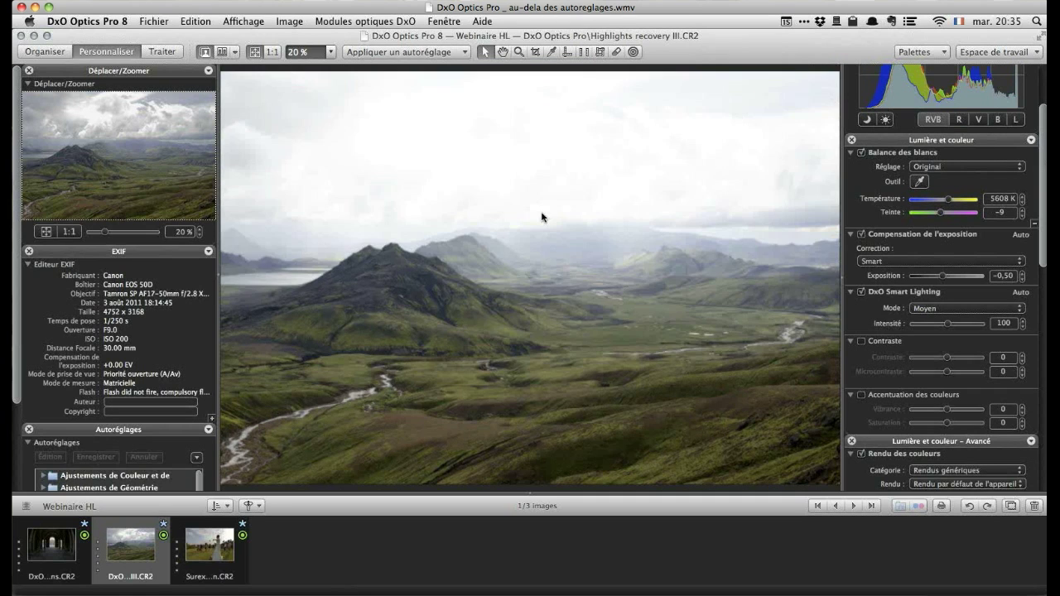
left_click(542, 217)
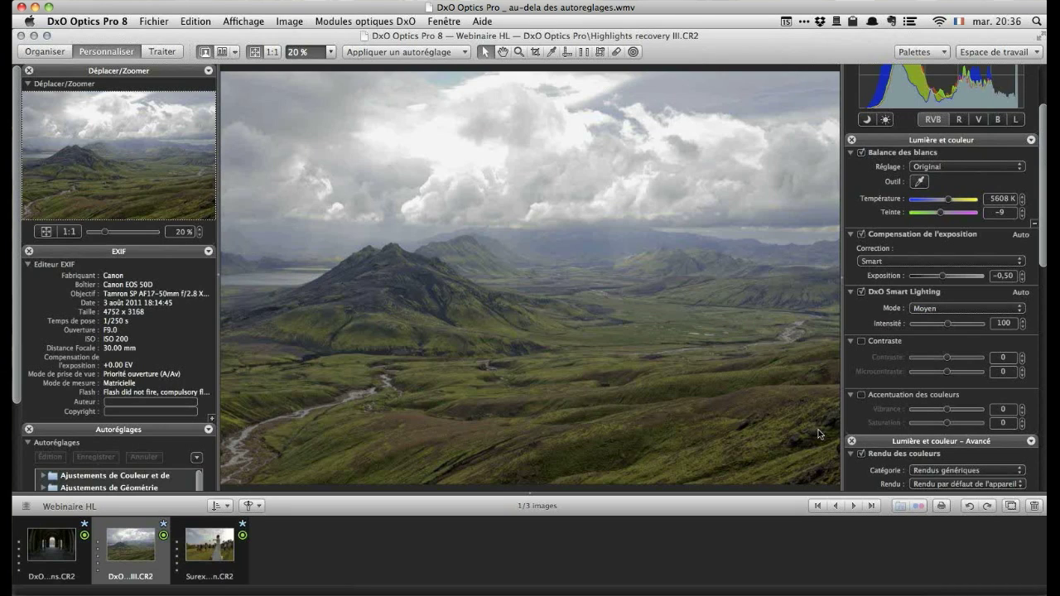
left_click(50, 52)
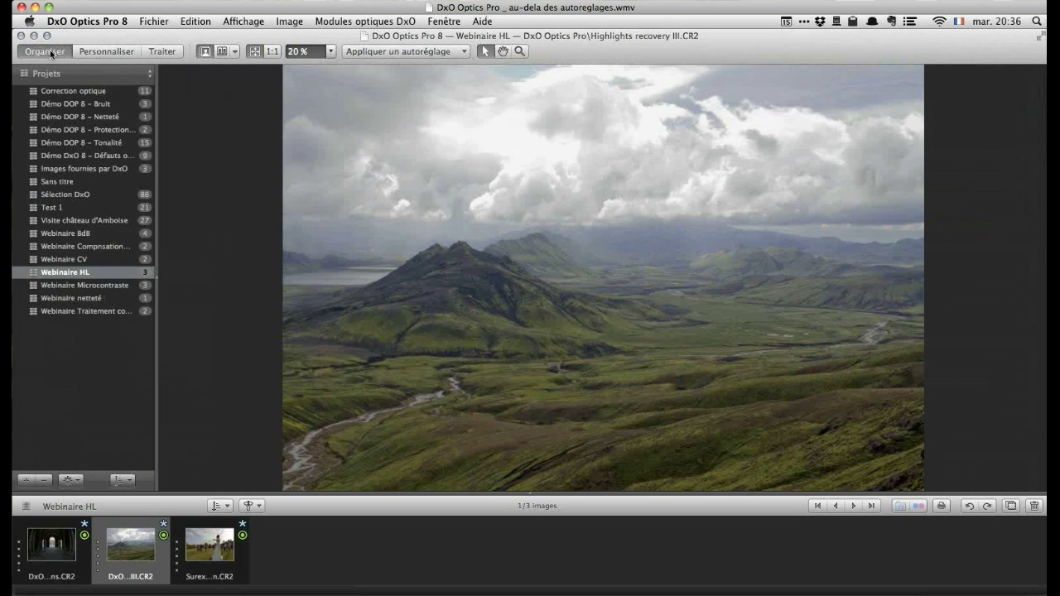
- Open the only image of the "Webinaire netteté" project, Lens softness ruin.CR2, for customization
left_click(86, 299)
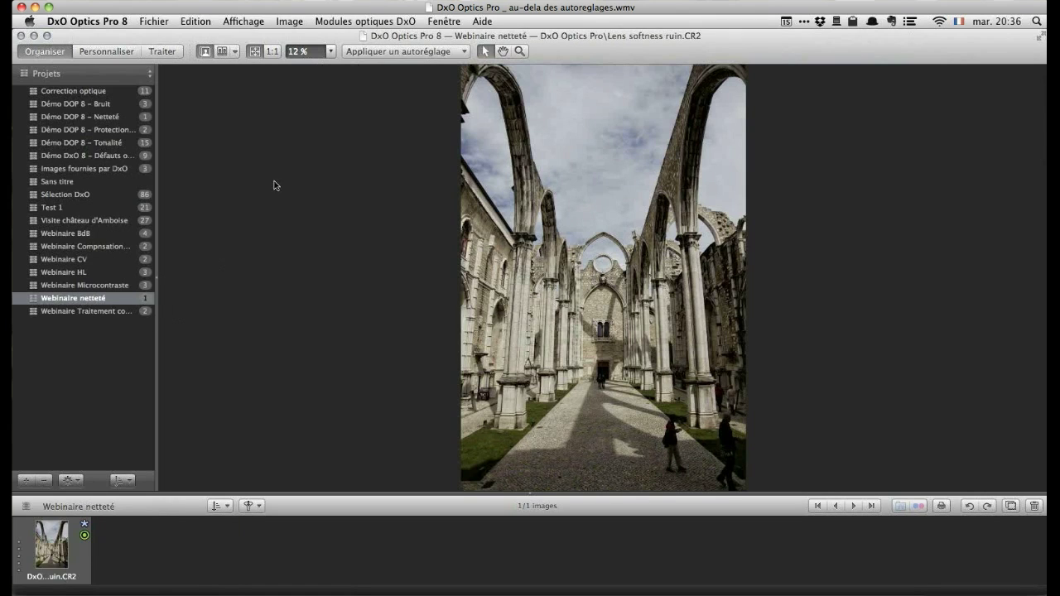
mouse_move(260, 180)
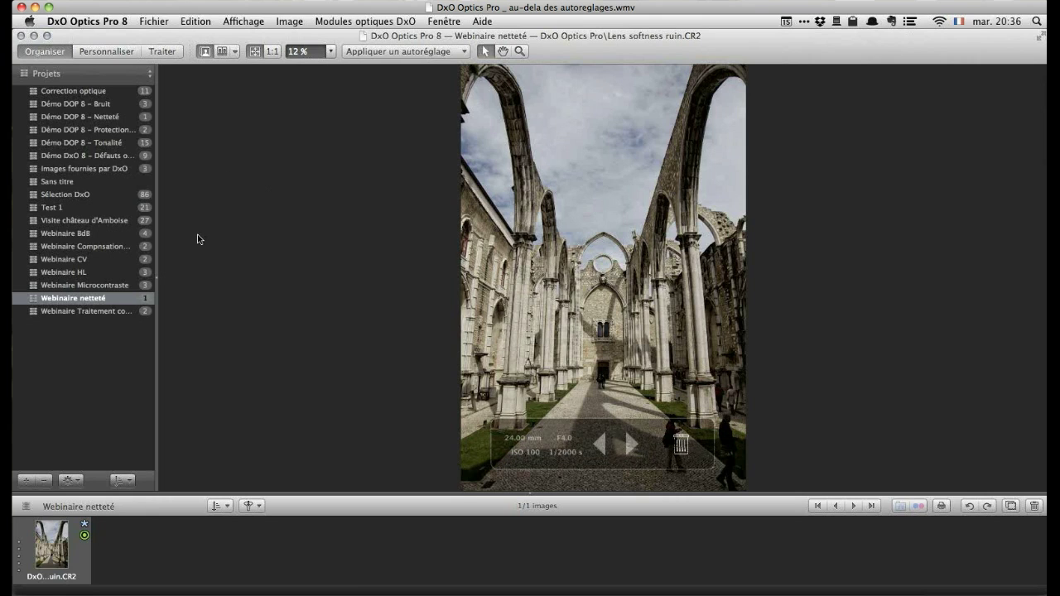
left_click(87, 286)
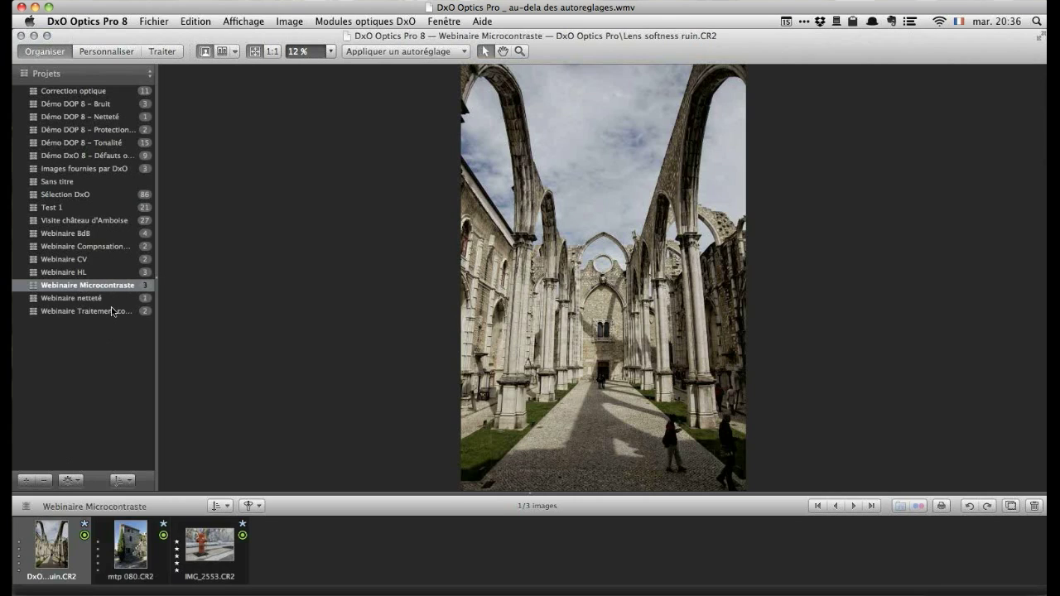
left_click(95, 298)
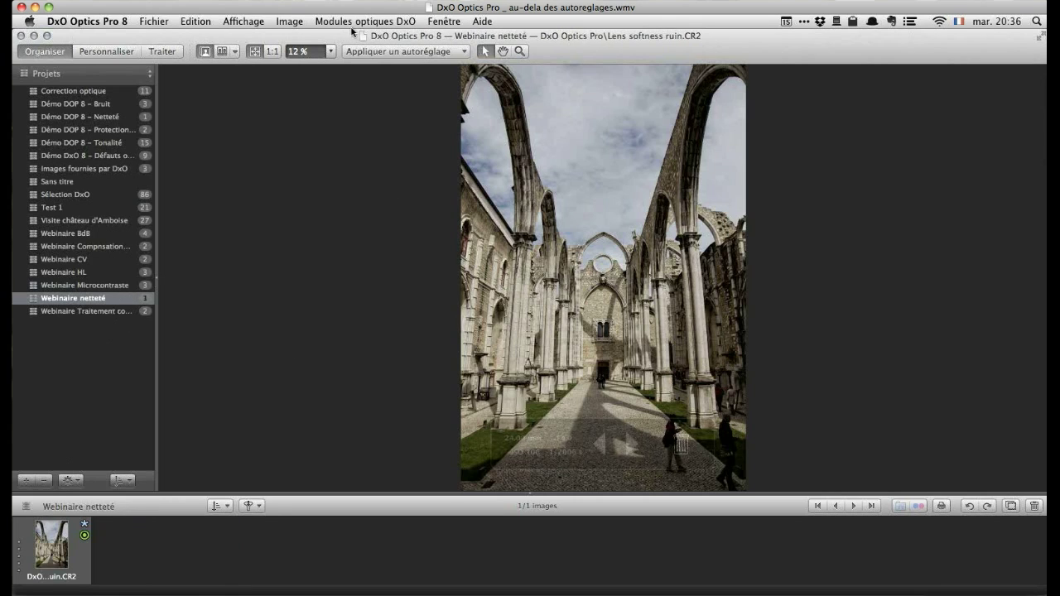
left_click(105, 52)
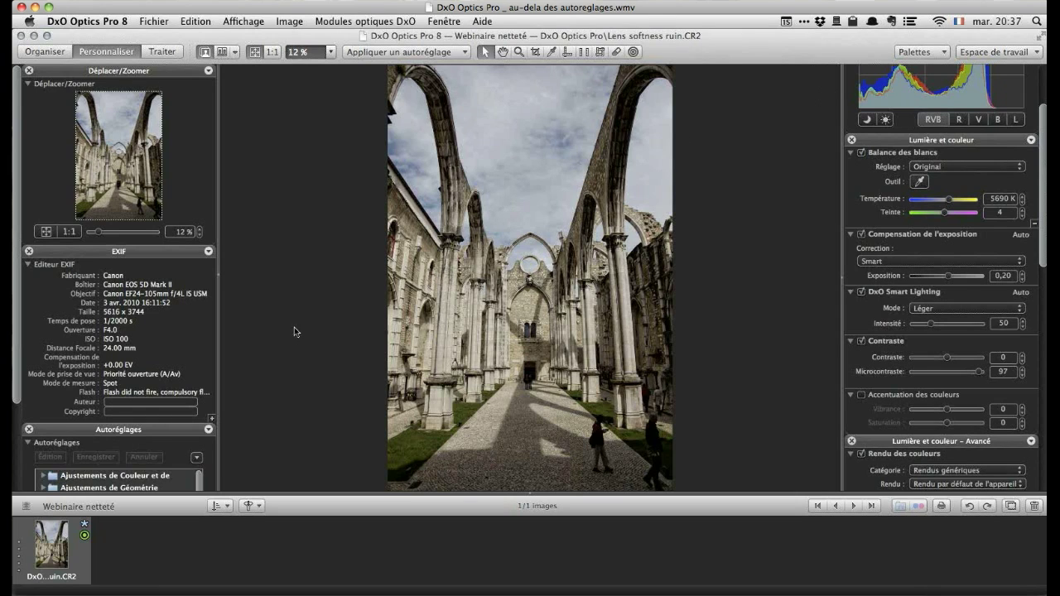
- Show the ruin's wall and column capital at 100 % and apply the "Aucune correction" preset to the image
mouse_move(76, 526)
left_click(270, 53)
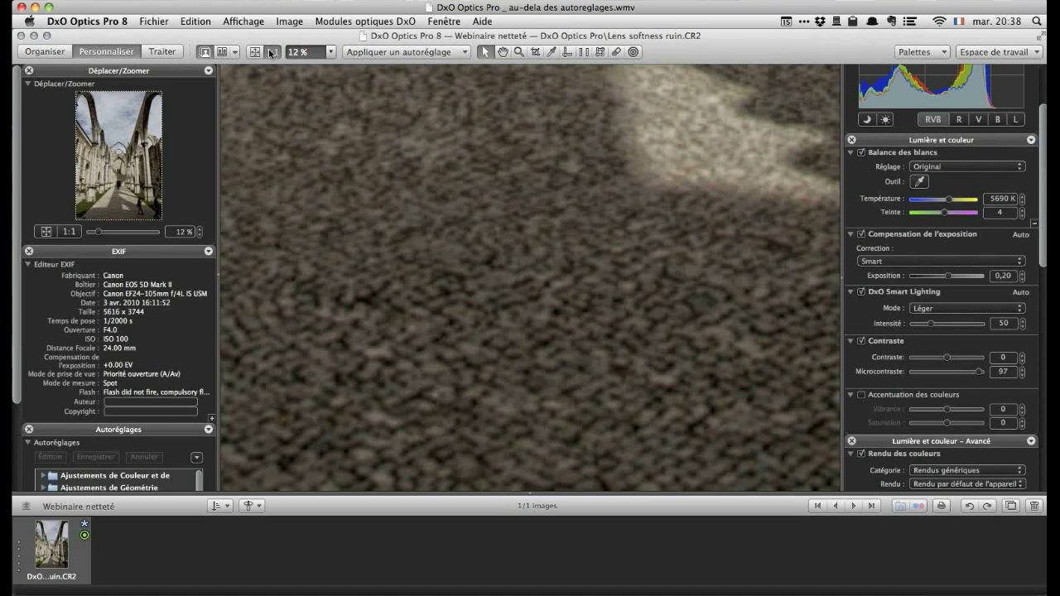
left_click_drag(118, 214, 71, 148)
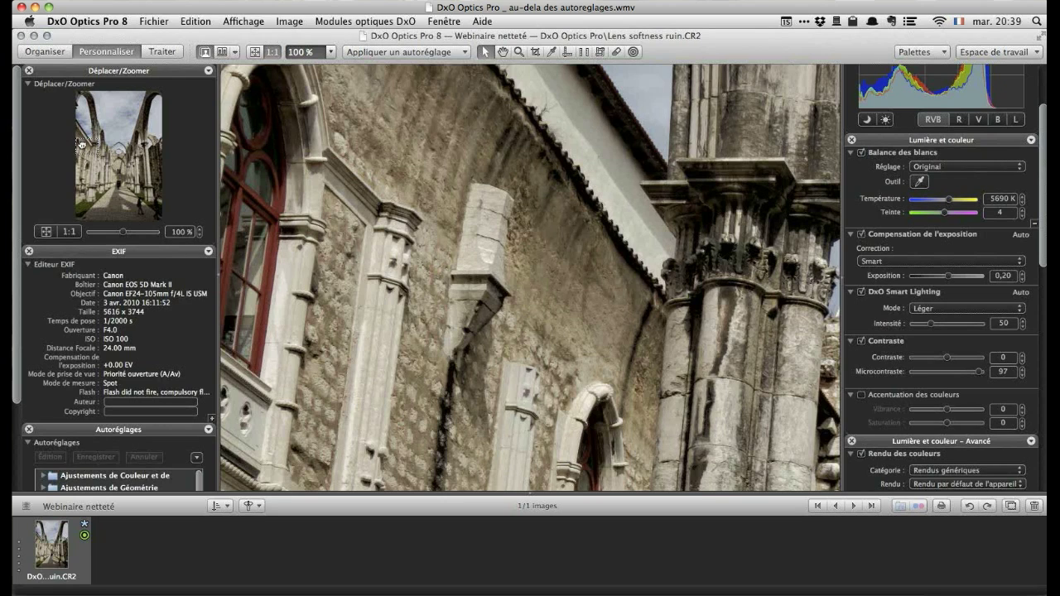
left_click_drag(80, 144, 86, 144)
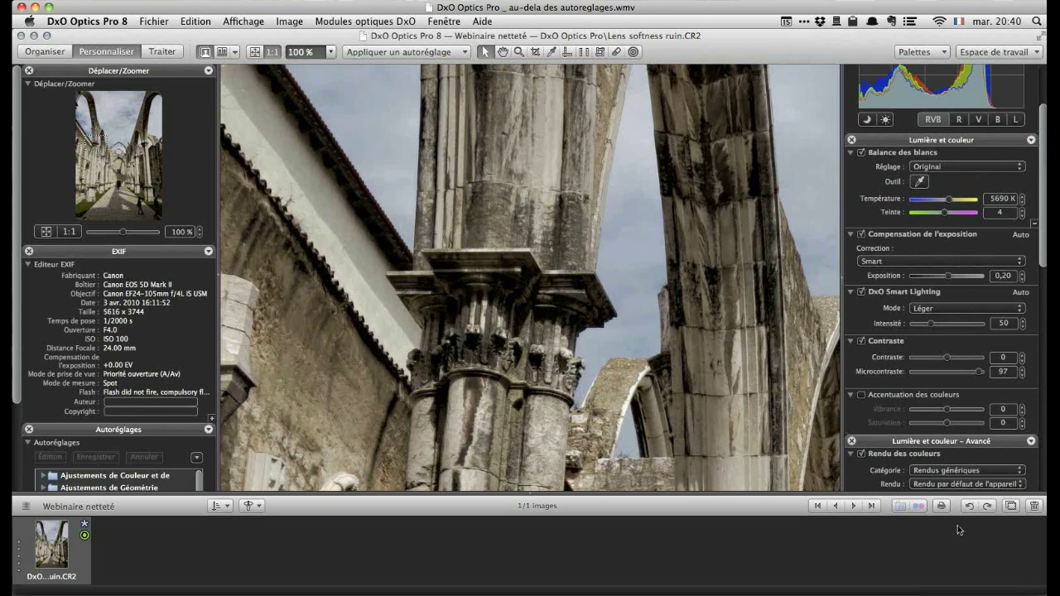
scroll(917, 391, "down", 2)
left_click(464, 52)
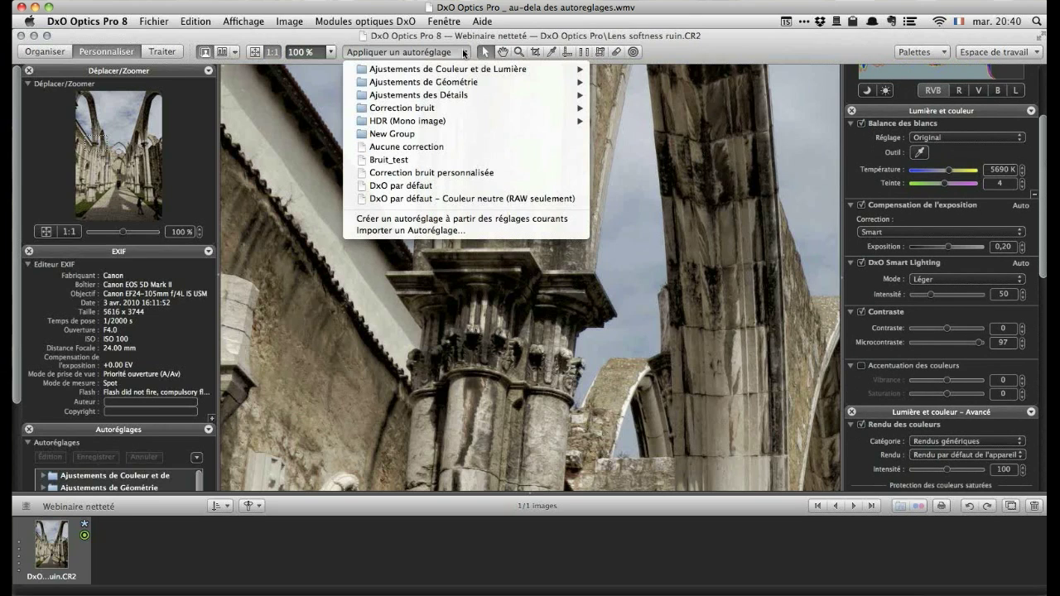
mouse_move(448, 88)
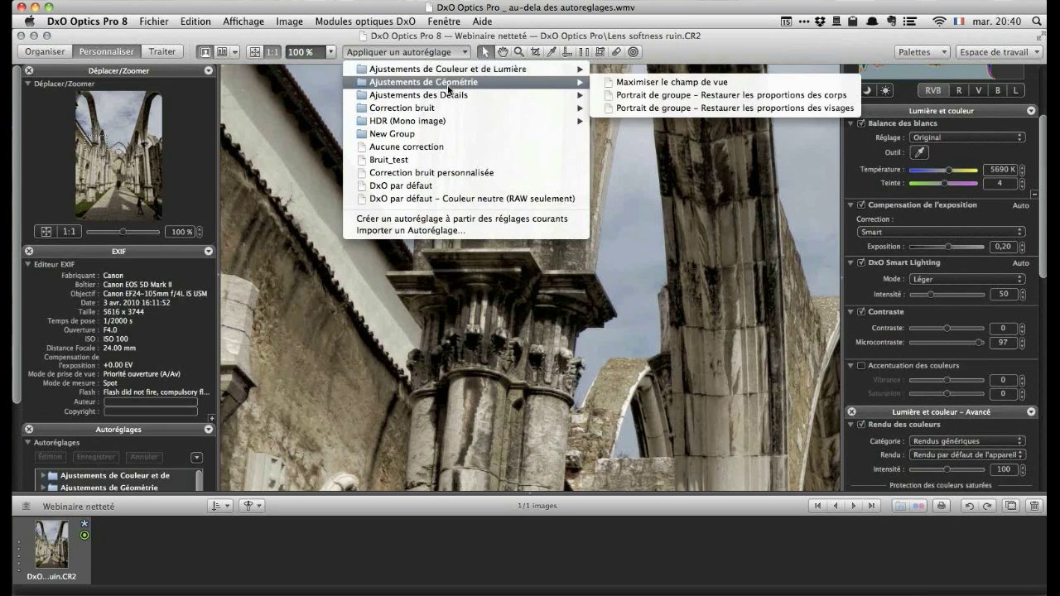
left_click(431, 150)
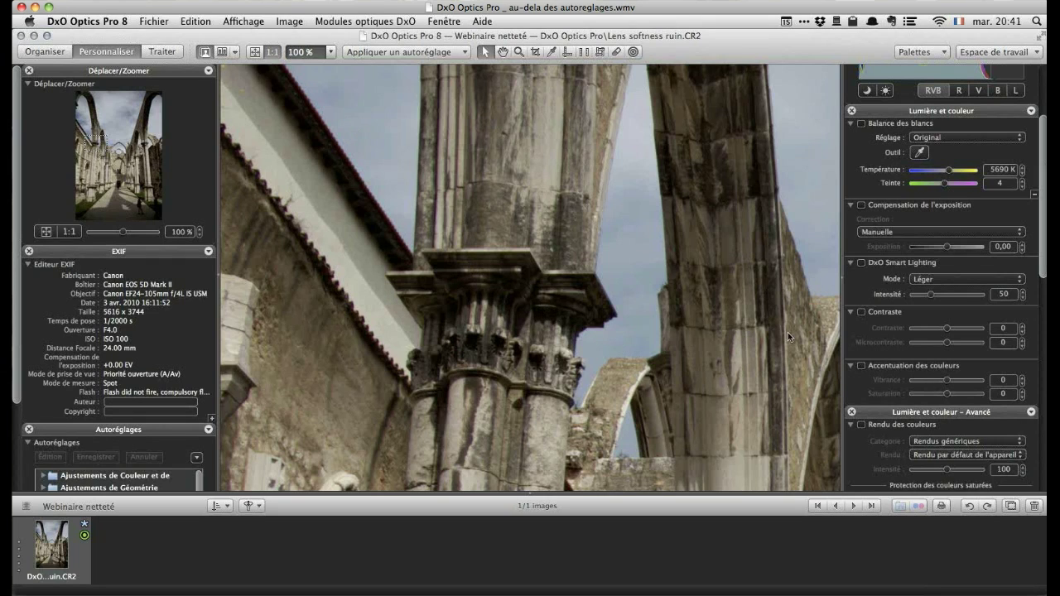
- Try the "Netteté de l'optique" correction with Globale at +0,16, and reset and disable it
left_click(892, 410)
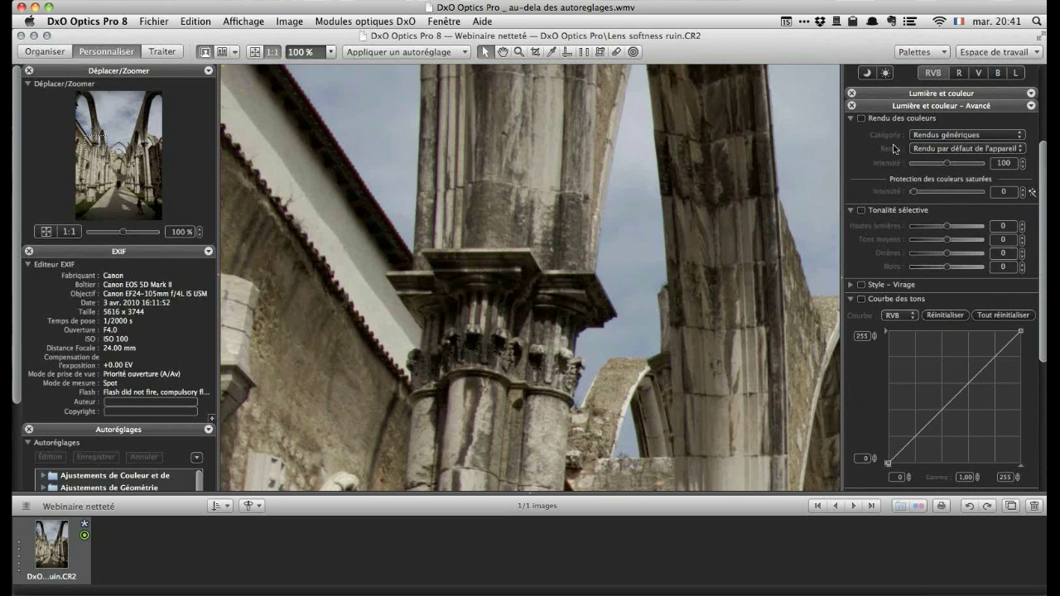
scroll(894, 116, "down", 2)
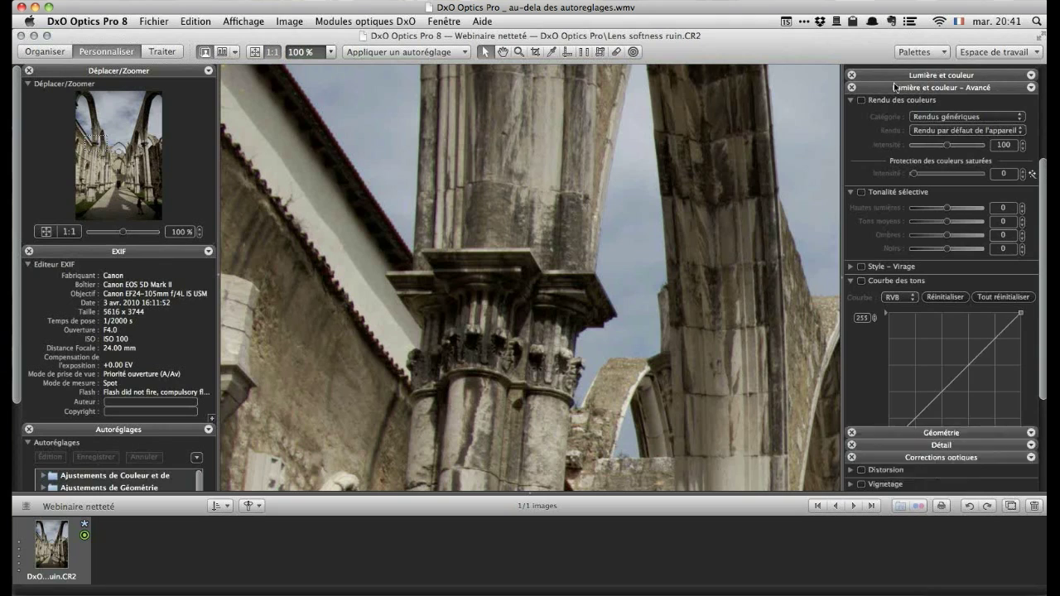
left_click(893, 84)
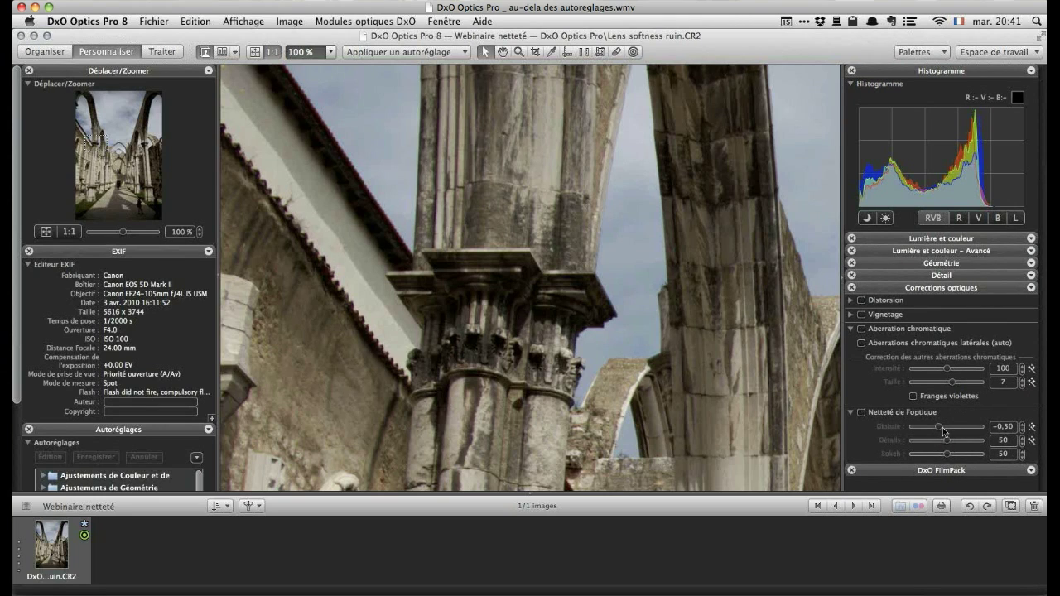
left_click(861, 413)
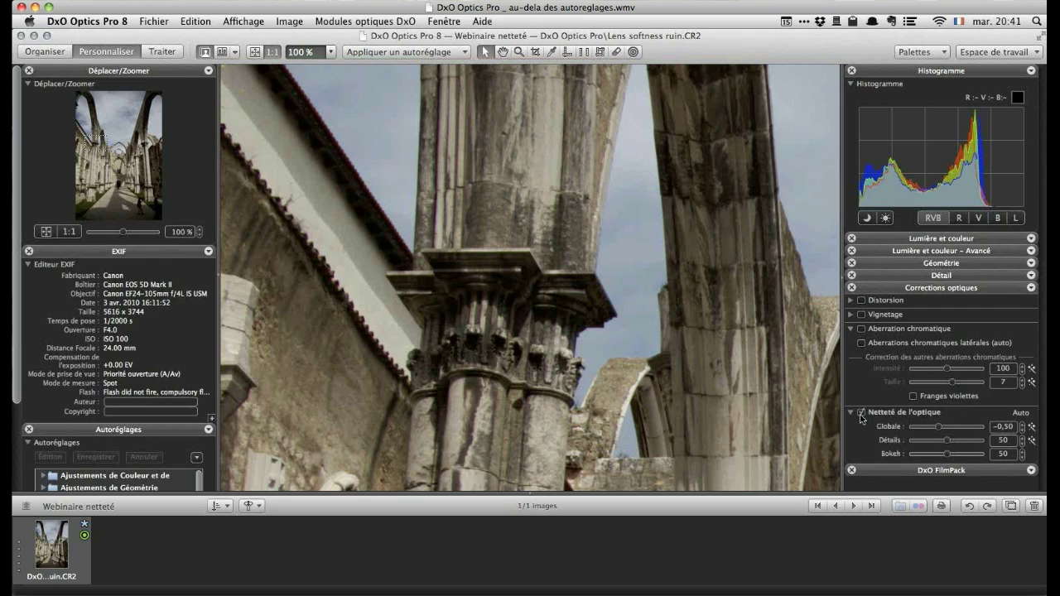
left_click_drag(939, 429, 941, 430)
left_click_drag(940, 430, 949, 431)
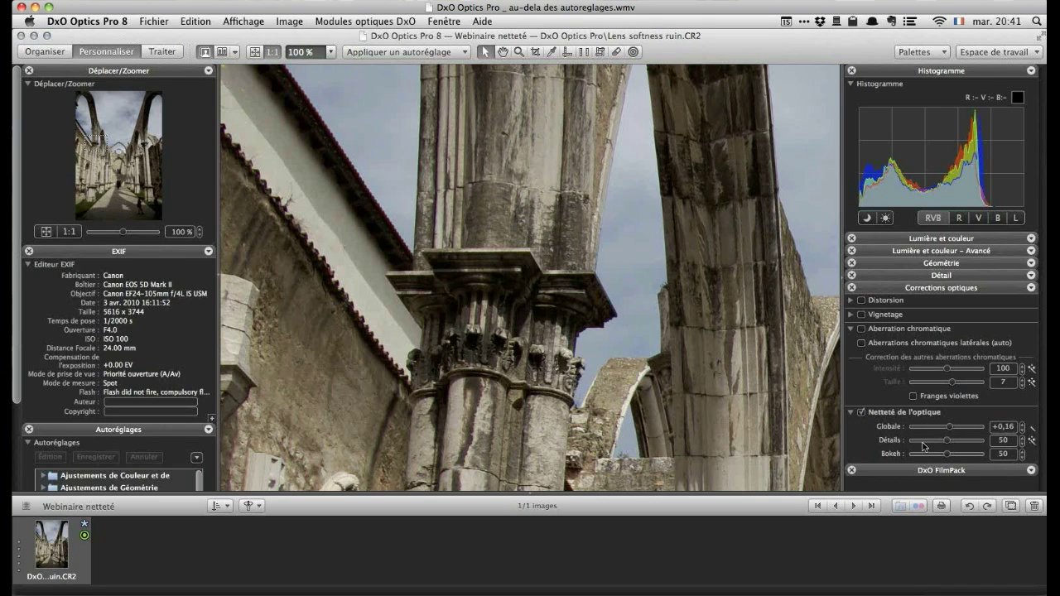
left_click(1032, 426)
left_click(862, 411)
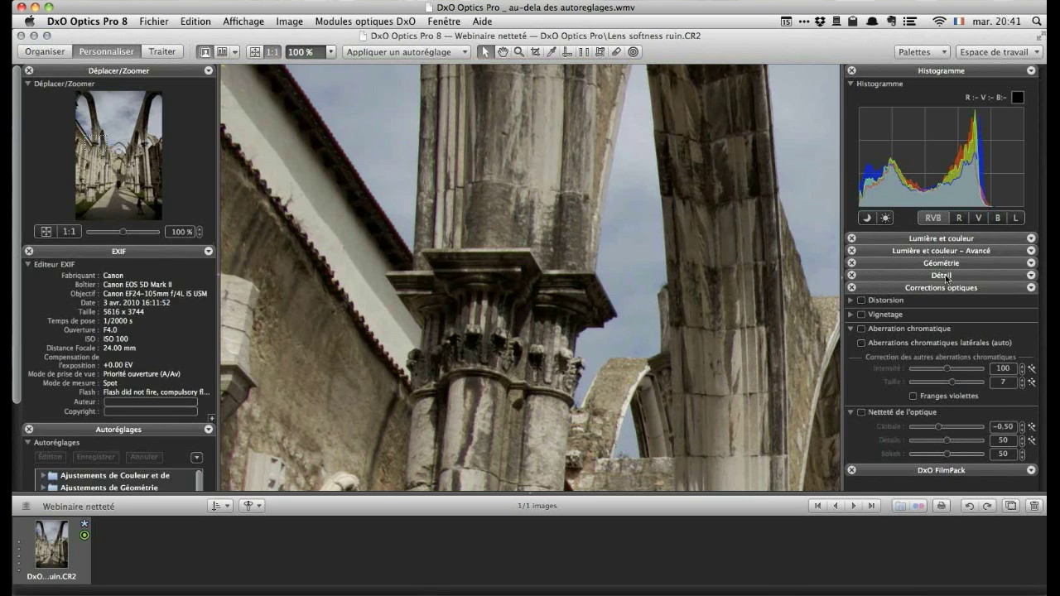
- Enable the unsharp mask ("Masque de netteté") in the detail corrections and set its intensity to 331
left_click(942, 276)
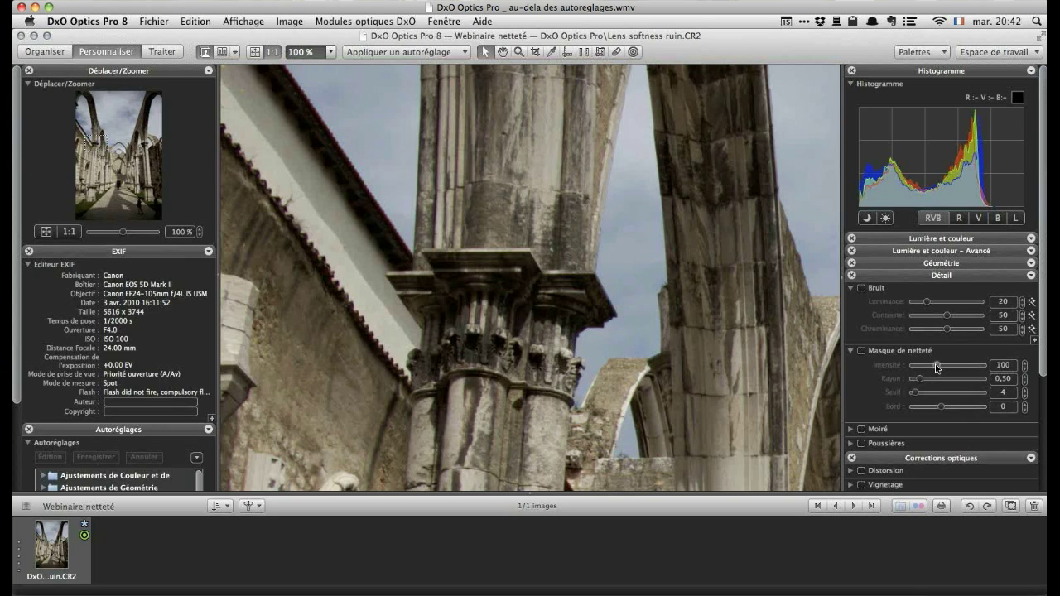
left_click(937, 368)
left_click_drag(937, 368, 963, 370)
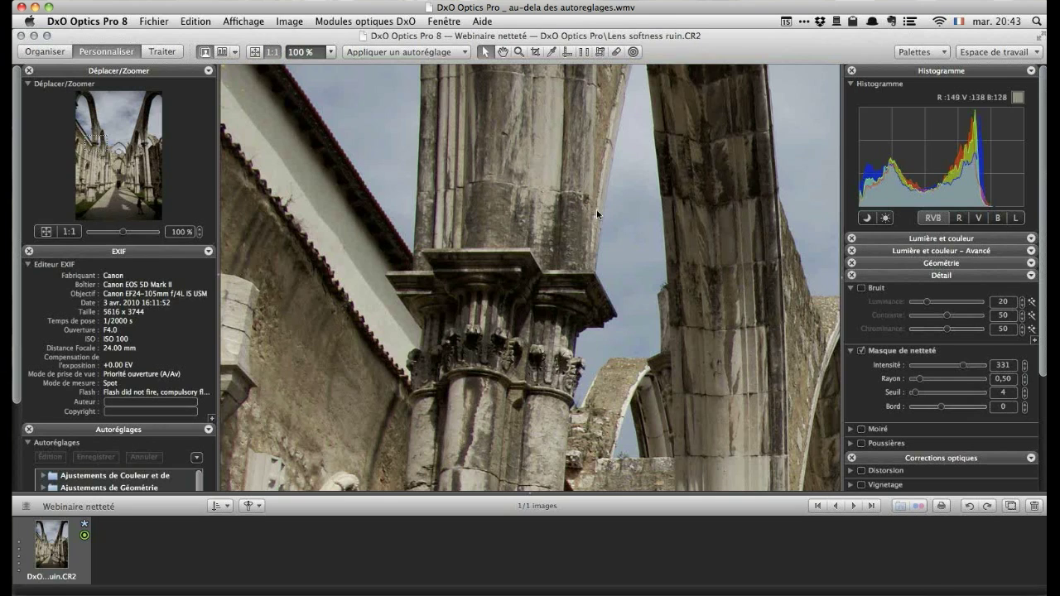
- Show the façade beside the column and try raising the unsharp mask's Bord setting
mouse_move(96, 146)
left_mouse_down()
mouse_move(73, 151)
mouse_move(83, 147)
left_mouse_up()
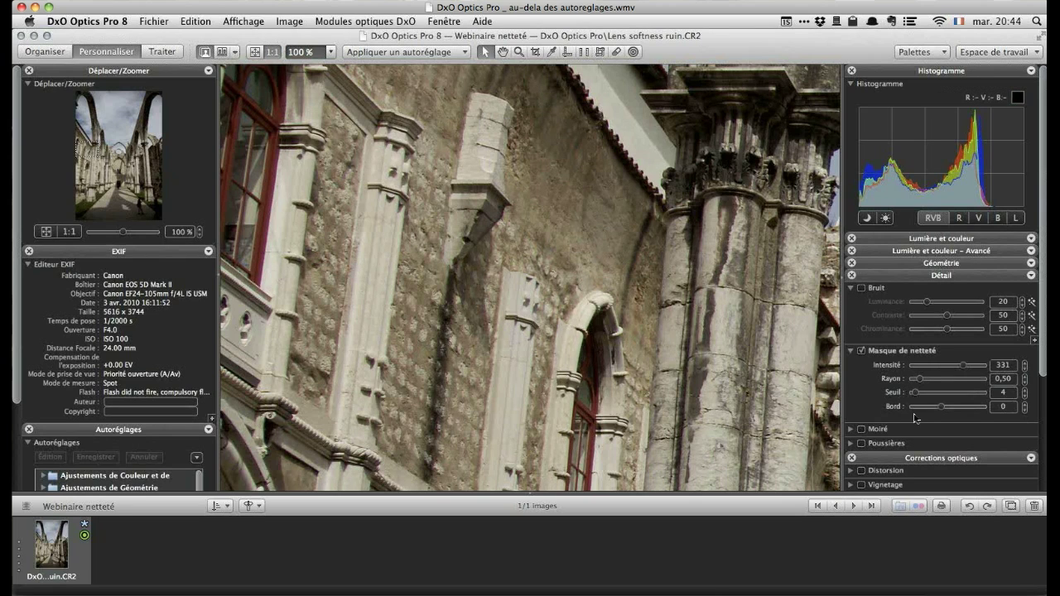
left_click_drag(941, 406, 941, 409)
left_click_drag(941, 409, 946, 409)
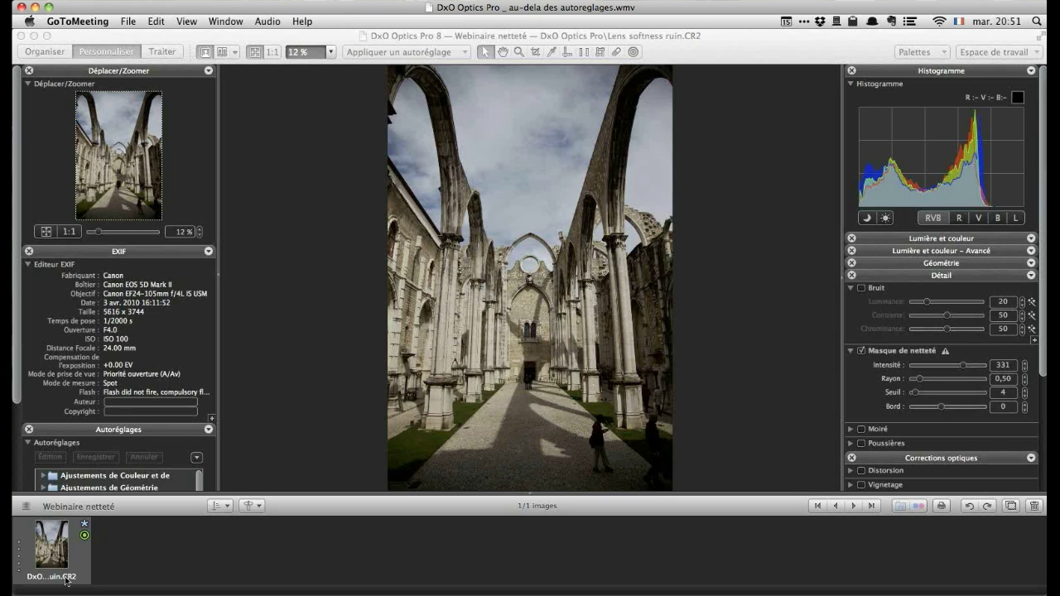
- Create three virtual copies of Lens softness ruin.CR2 in the project
left_click(82, 553)
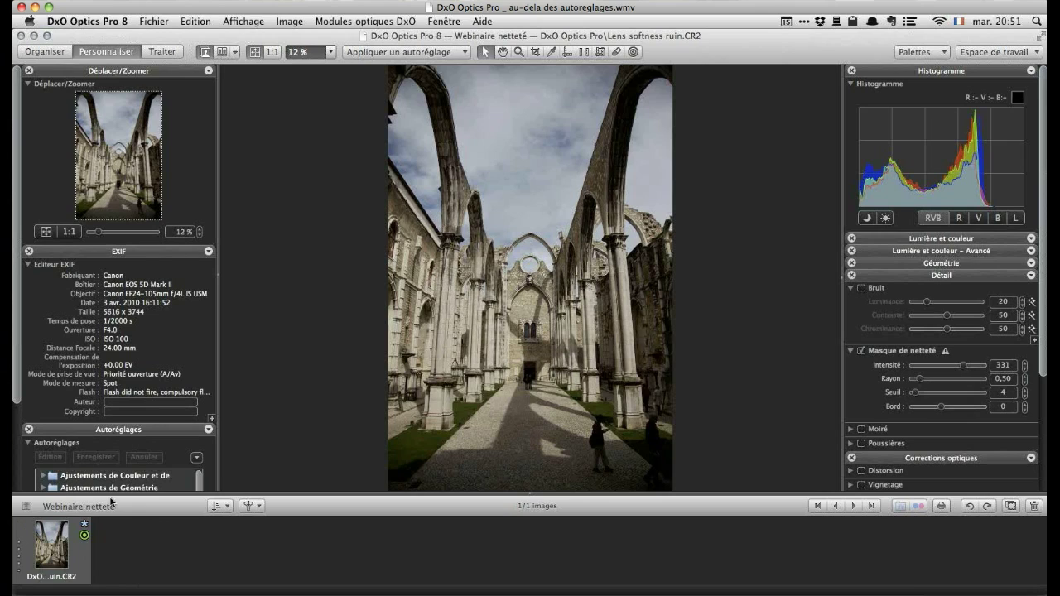
right_click(83, 552)
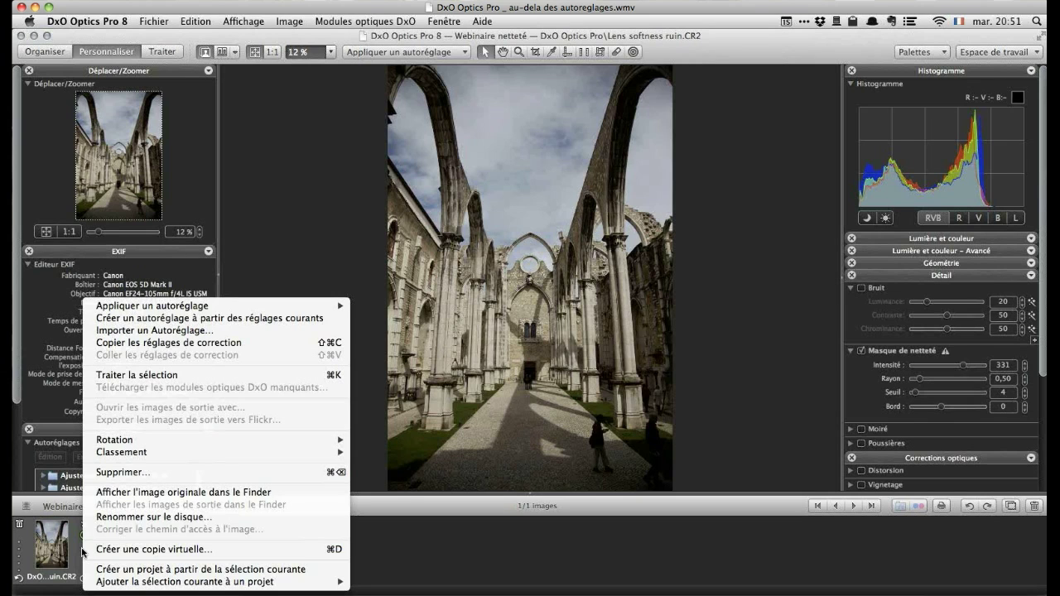
left_click(245, 548)
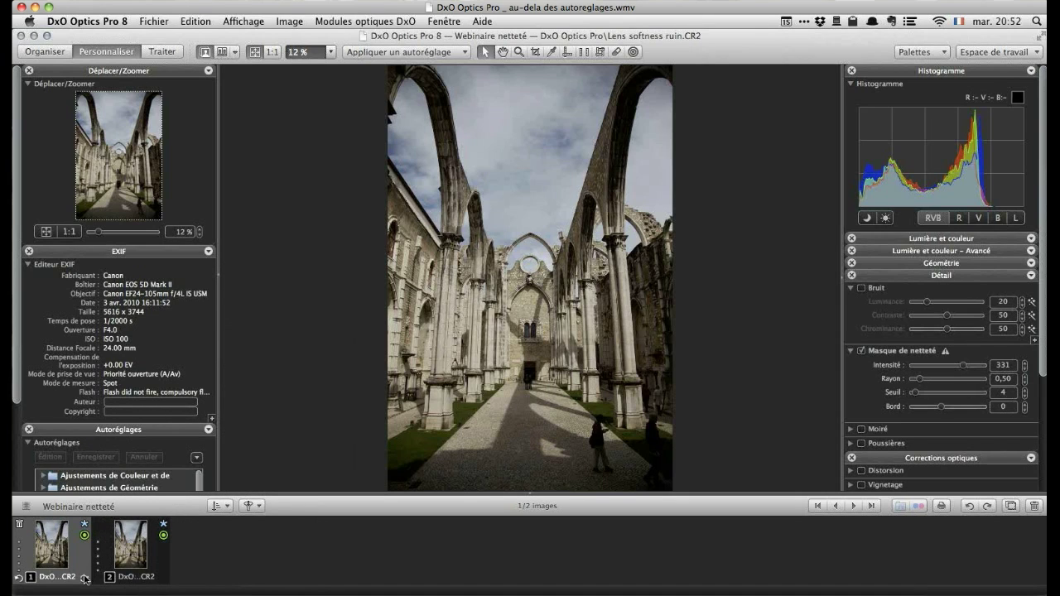
right_click(133, 547)
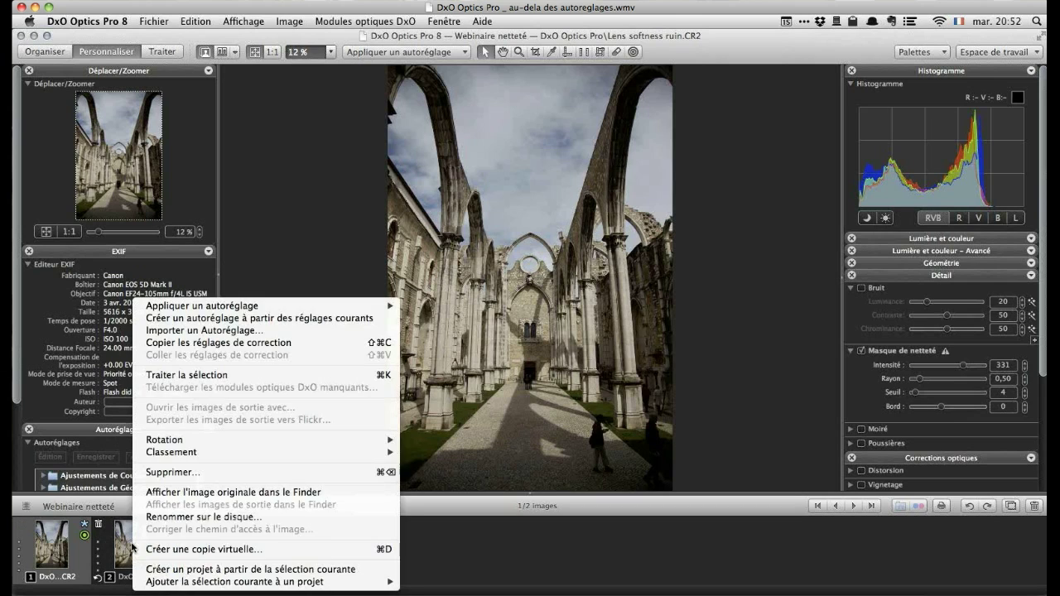
left_click(174, 550)
right_click(204, 546)
left_click(268, 551)
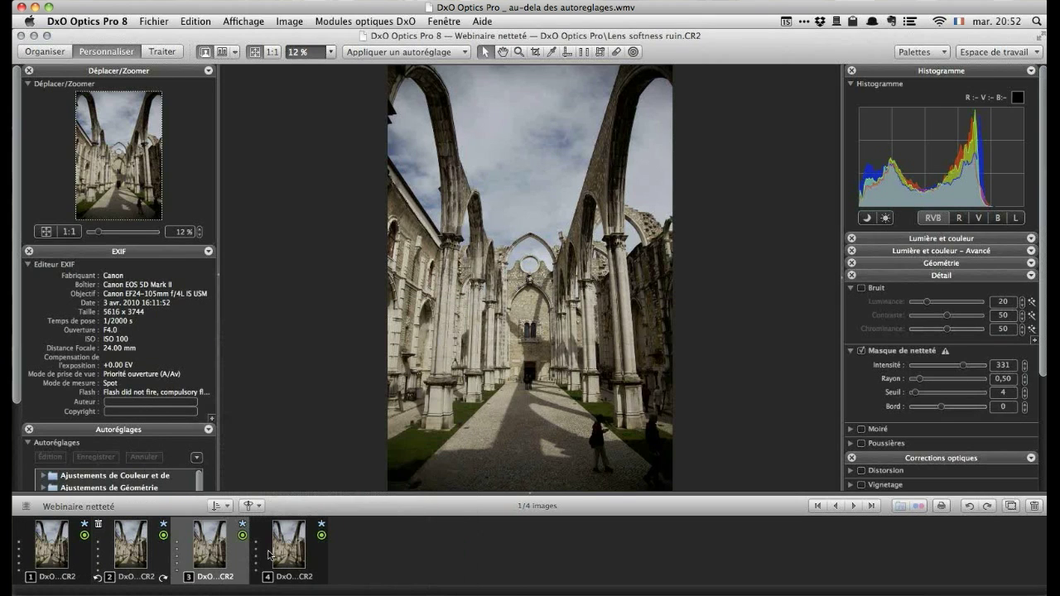
- Apply the "Général – Noir et blanc" preset to the ruin image numbered 3
left_click(466, 52)
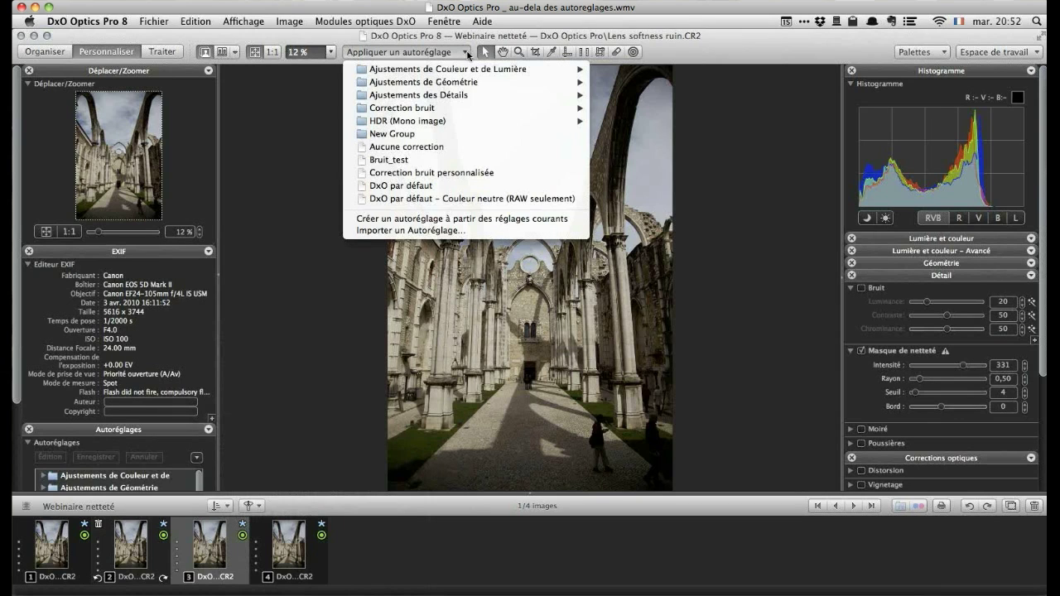
mouse_move(467, 68)
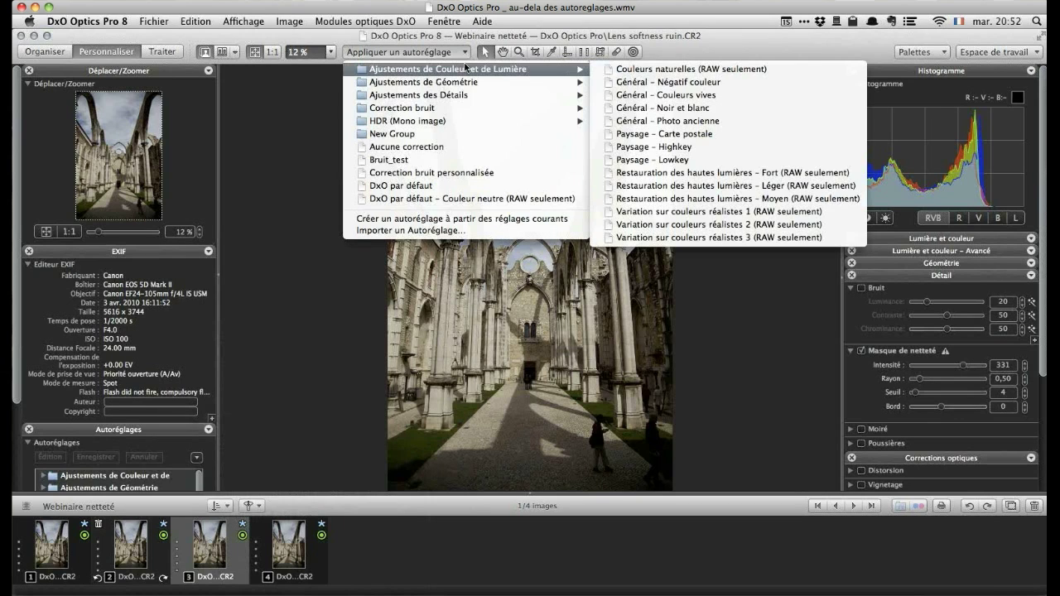
left_click(677, 108)
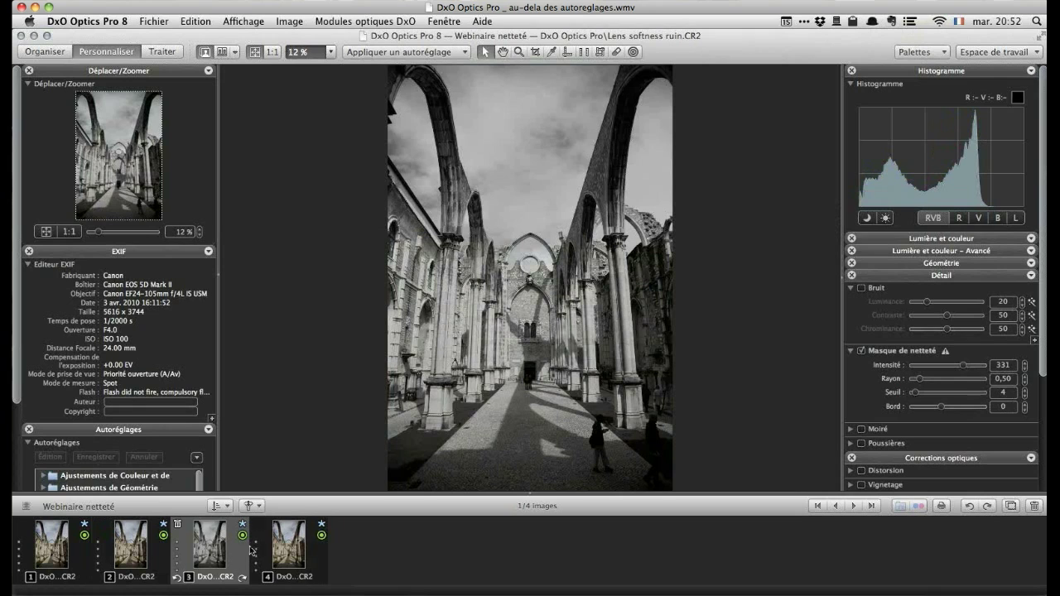
- Apply the "Général – Photo ancienne" preset to the ruin image numbered 4
left_click(263, 543)
left_click(462, 52)
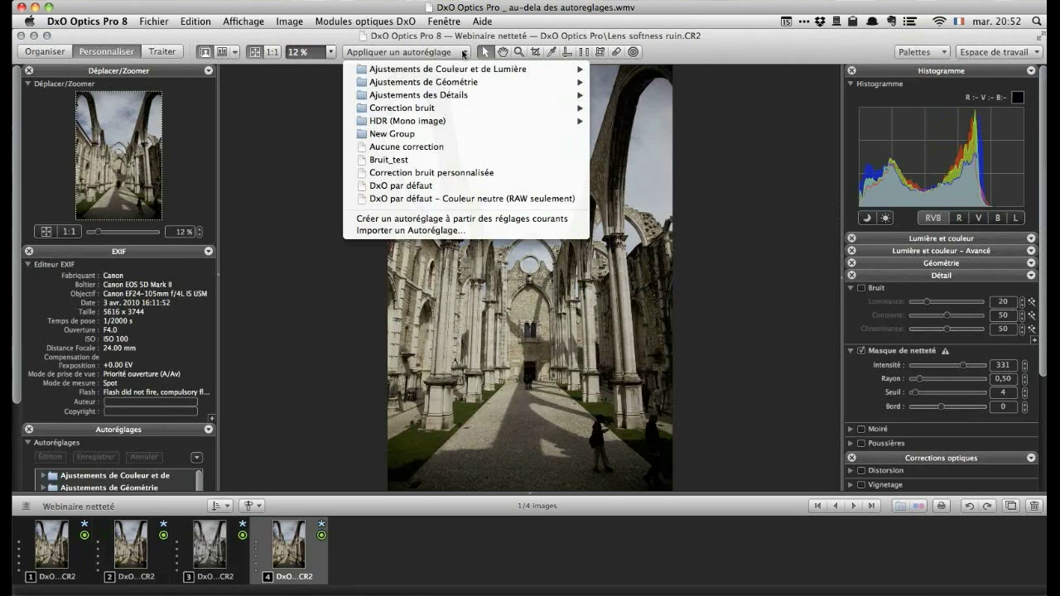
mouse_move(473, 75)
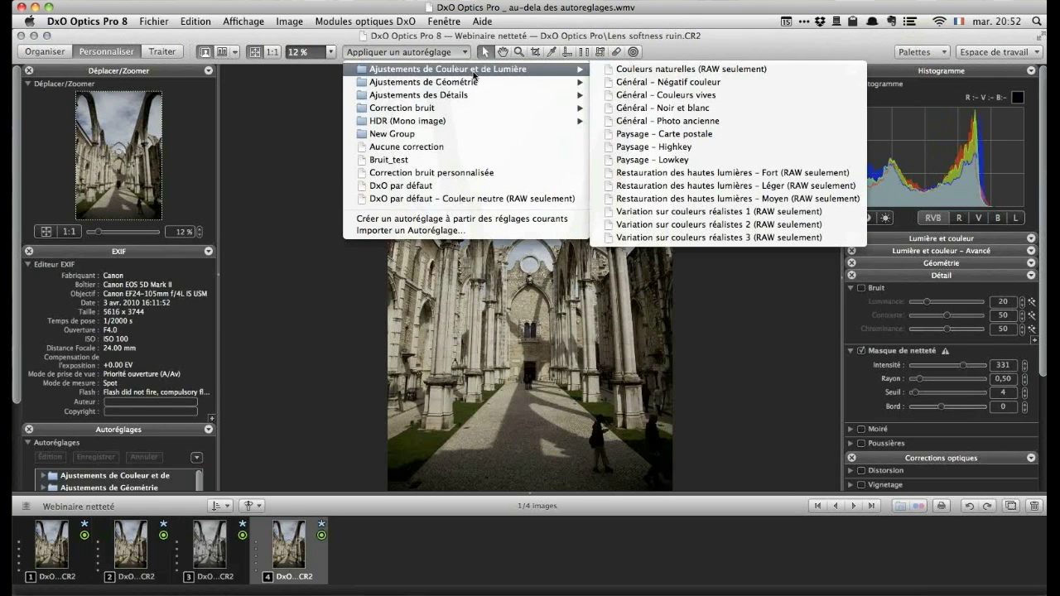
left_click(695, 121)
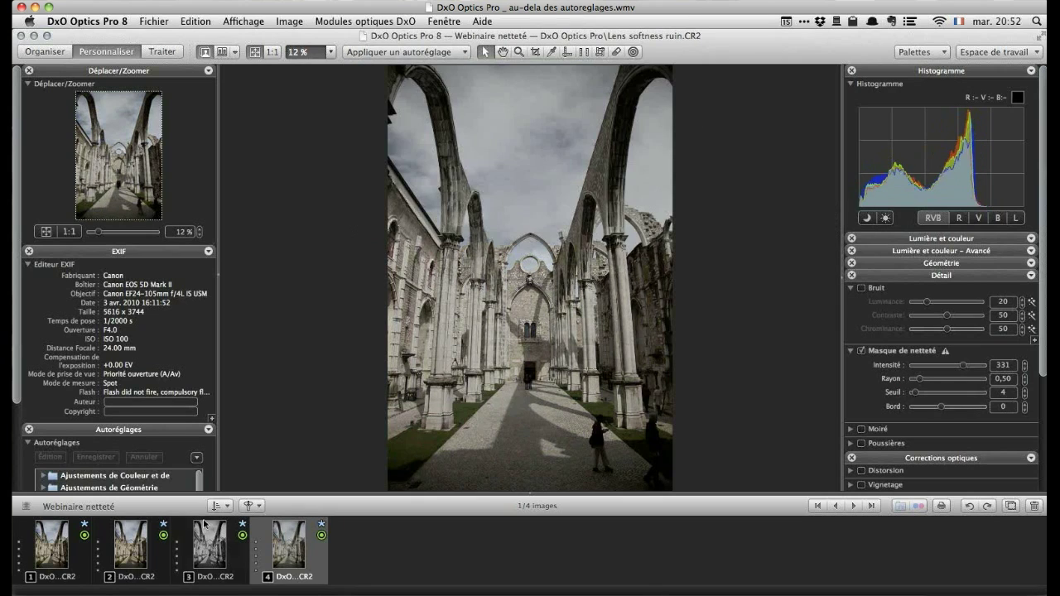
- Apply the "Paysage – Carte postale" preset to the ruin image numbered 2
left_click(163, 551)
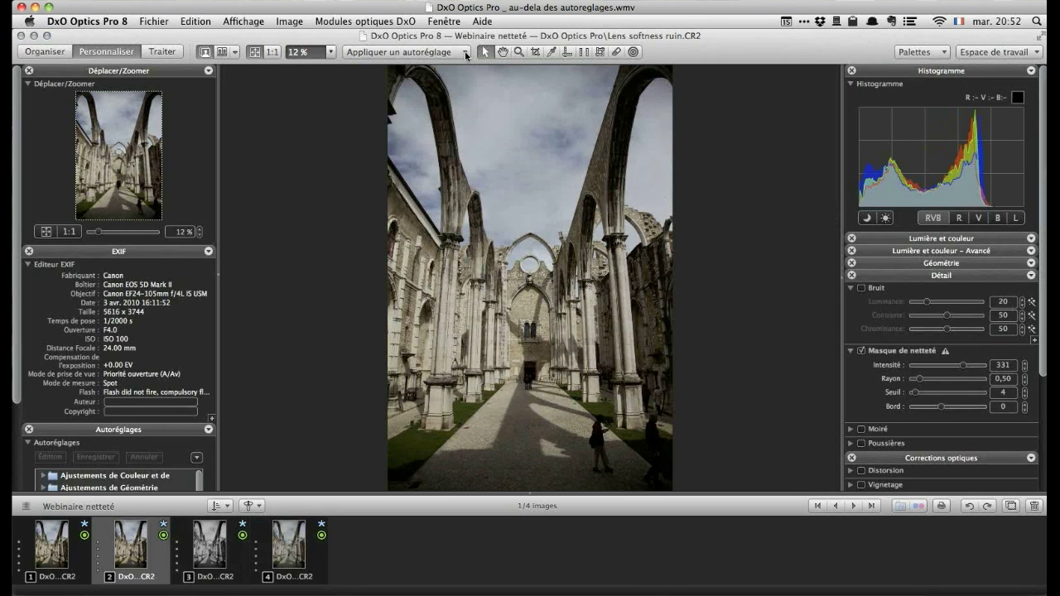
left_click(467, 54)
mouse_move(477, 71)
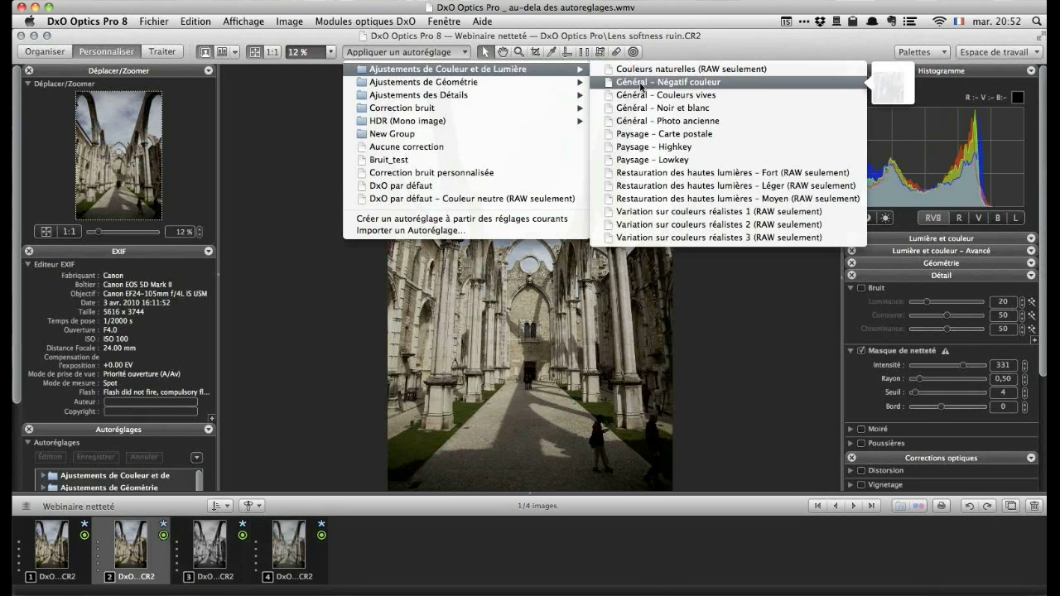
left_click(760, 137)
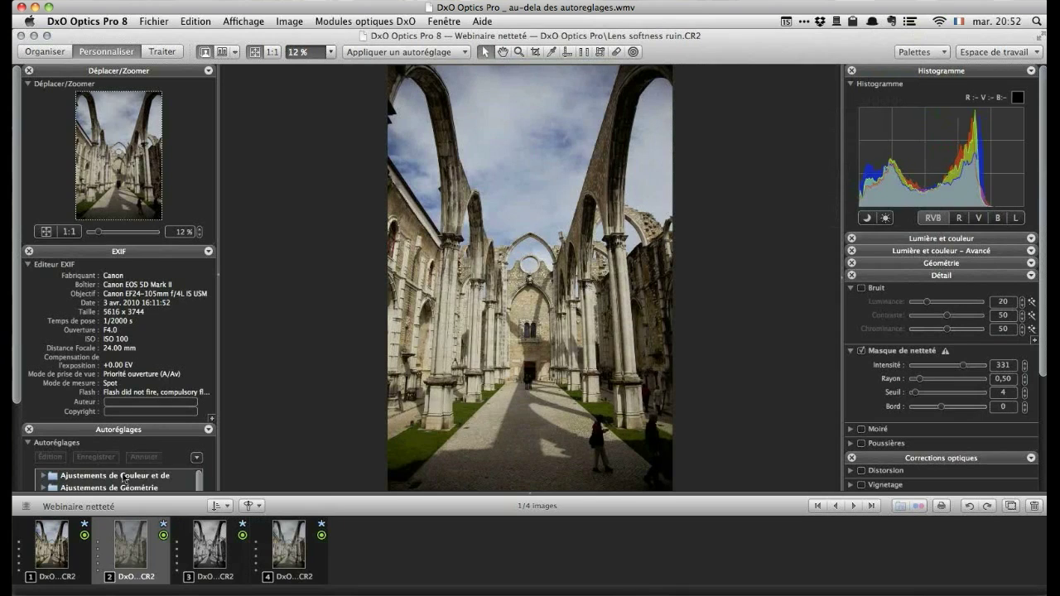
- View ruin versions 1 to 4 one after another to compare the results of their presets
mouse_move(57, 549)
left_click(56, 549)
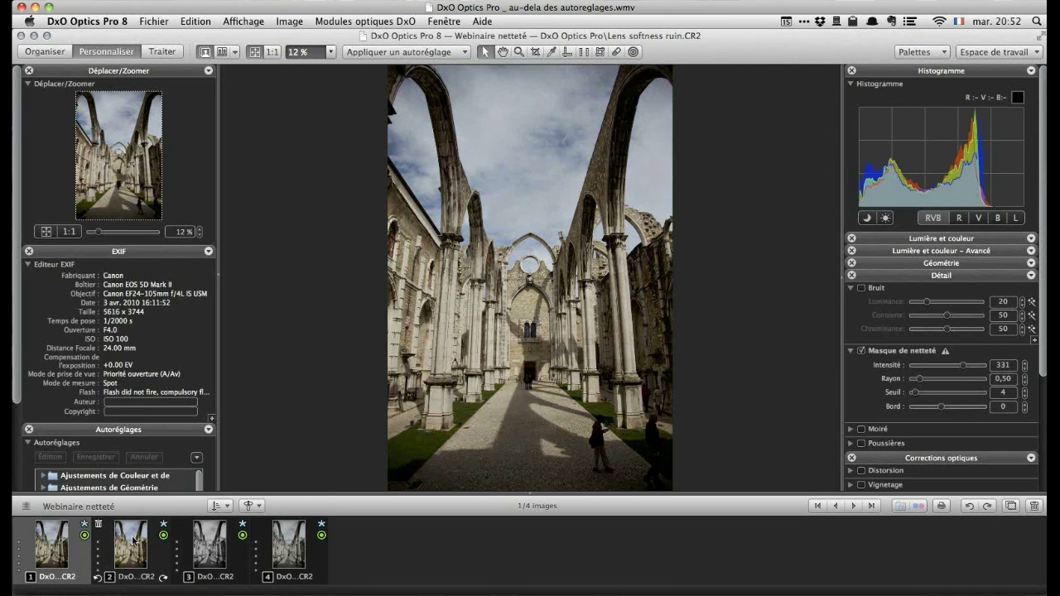
left_click(134, 540)
mouse_move(208, 540)
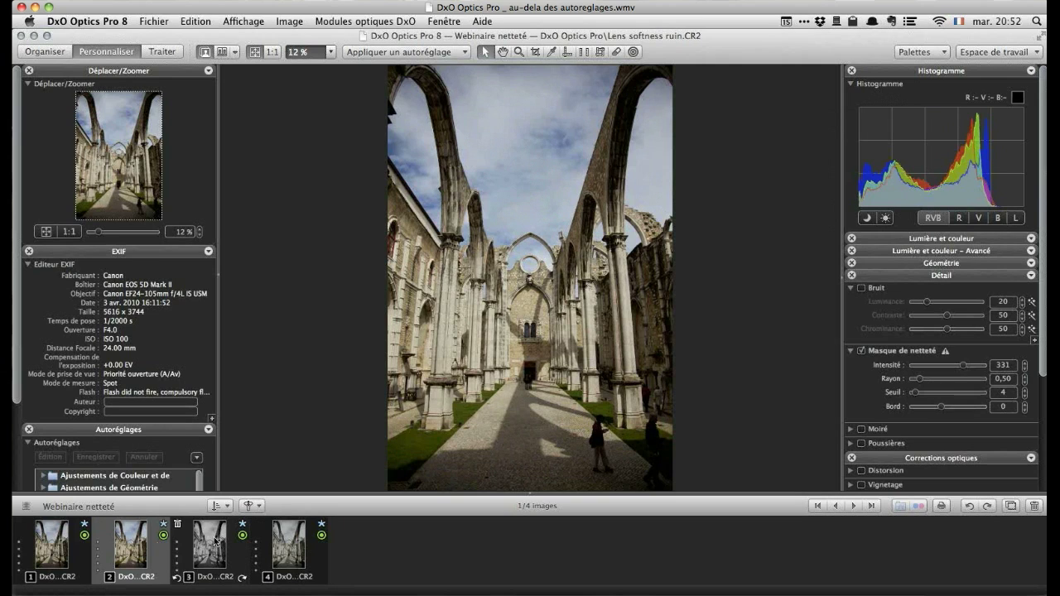
left_click(214, 540)
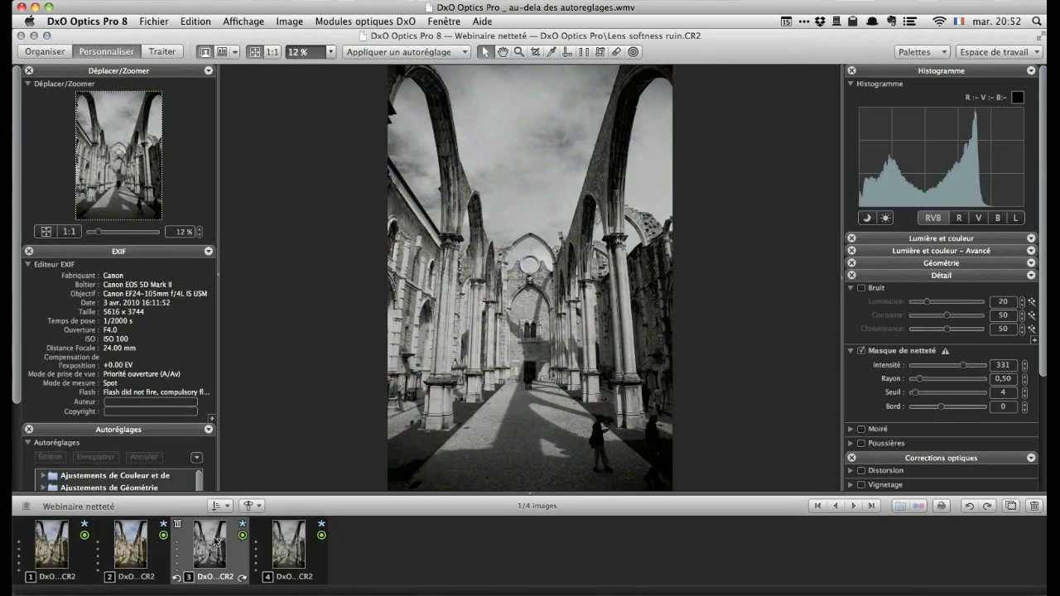
mouse_move(281, 548)
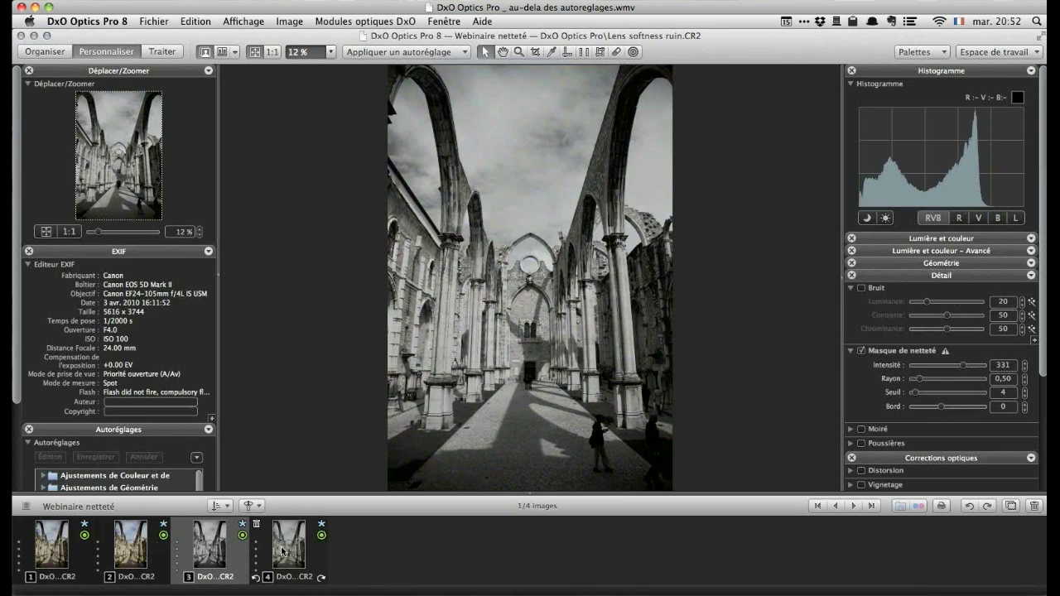
left_click(282, 551)
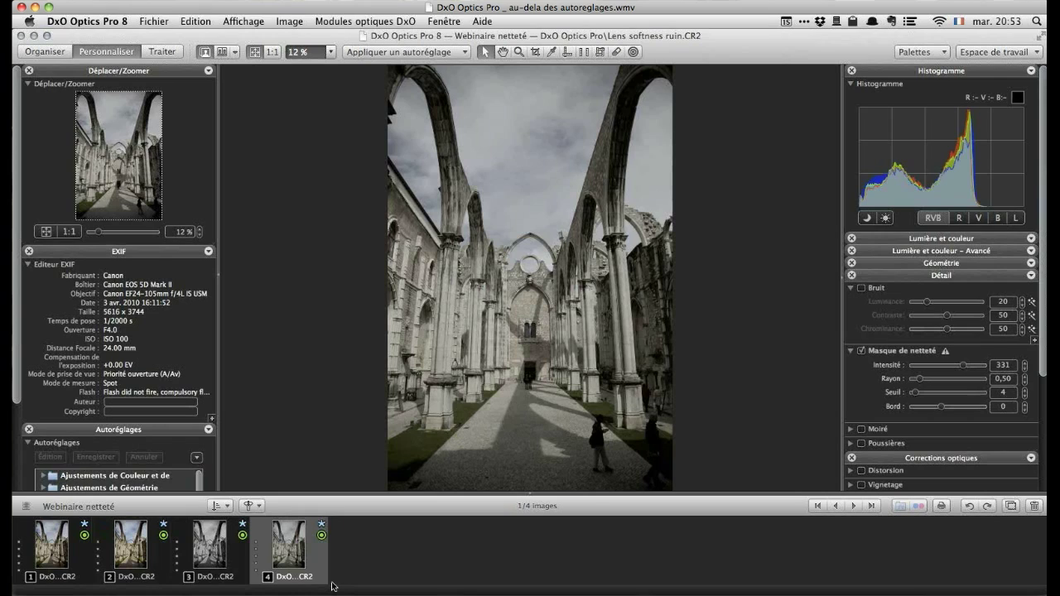
- Look through the available presets that can be applied to the ruin image numbered 4
mouse_move(106, 542)
scroll(15, 209, "down", 5)
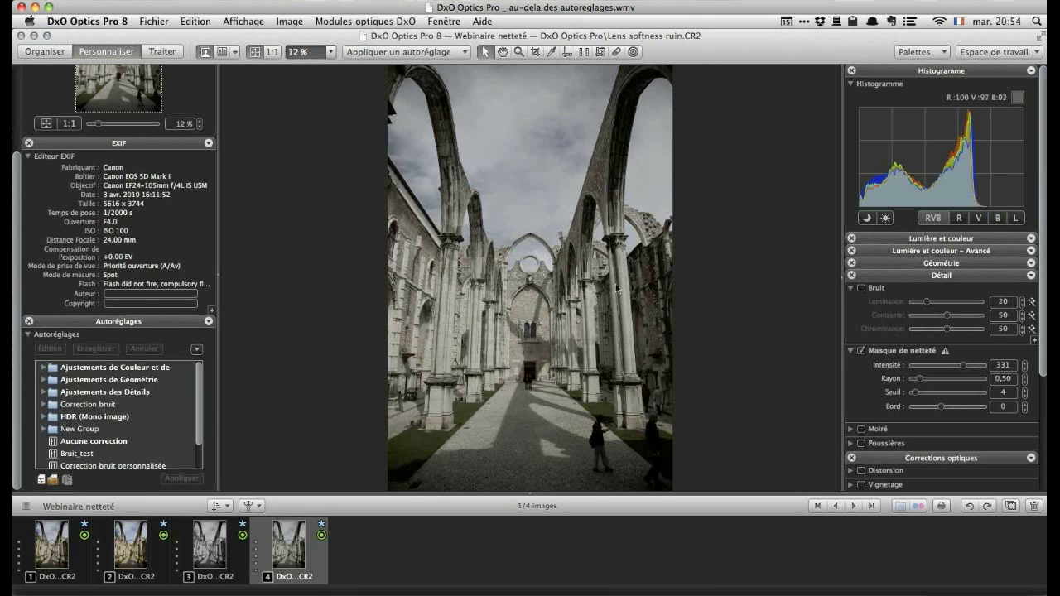
left_click(458, 54)
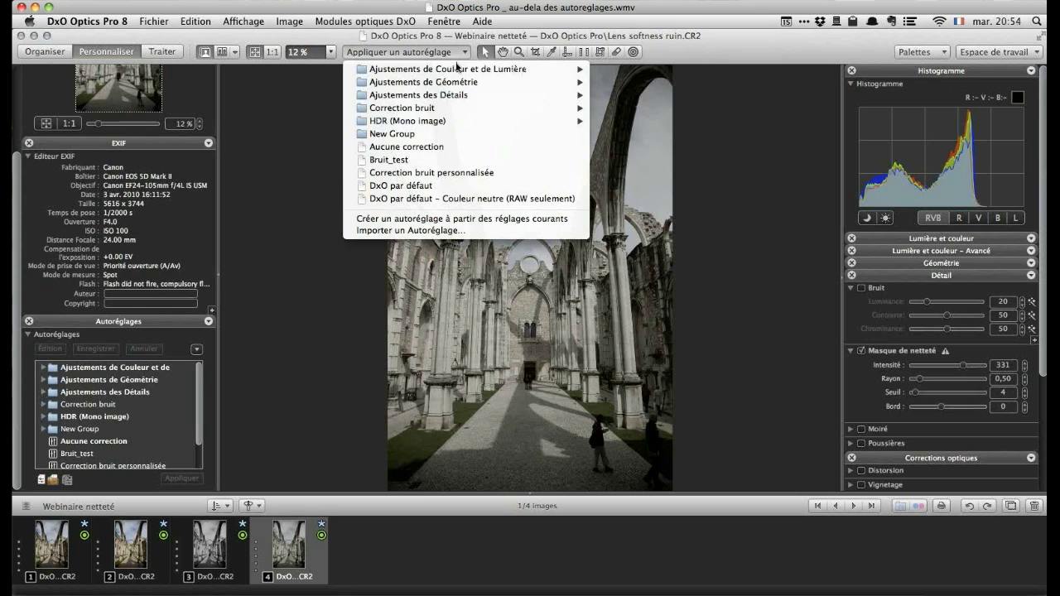
mouse_move(460, 69)
left_click(262, 116)
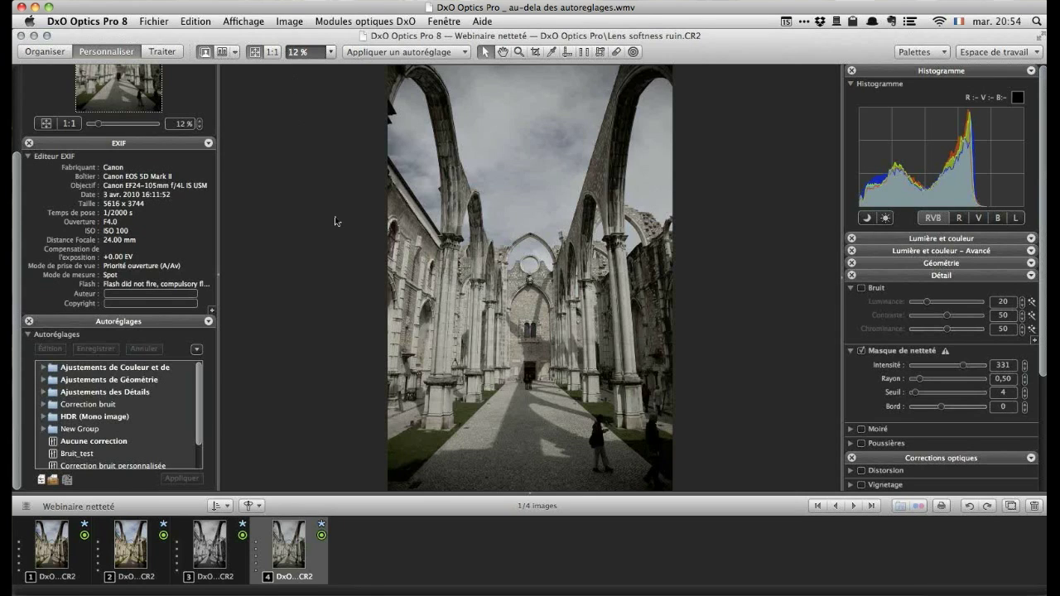
- Set the white balance of the ruin image numbered 1 to Fluorescente
mouse_move(76, 557)
left_click(76, 556)
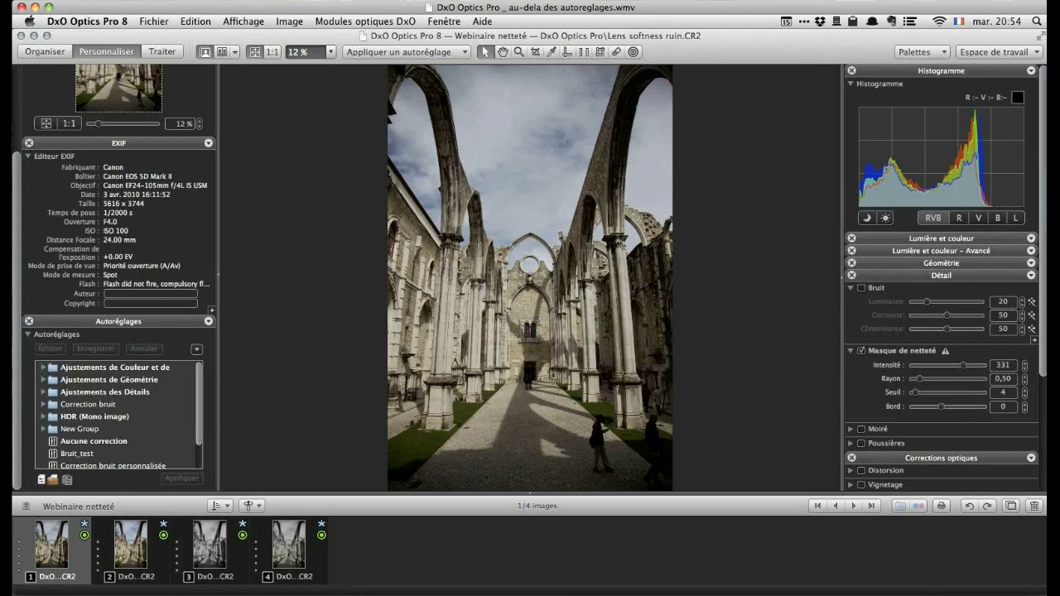
left_click(959, 240)
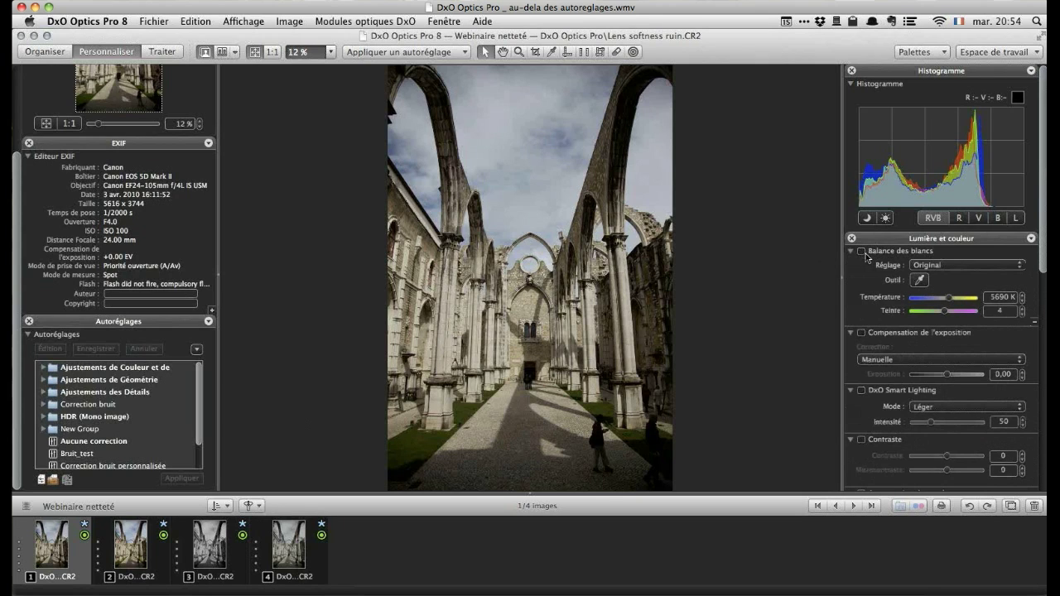
left_click(1021, 266)
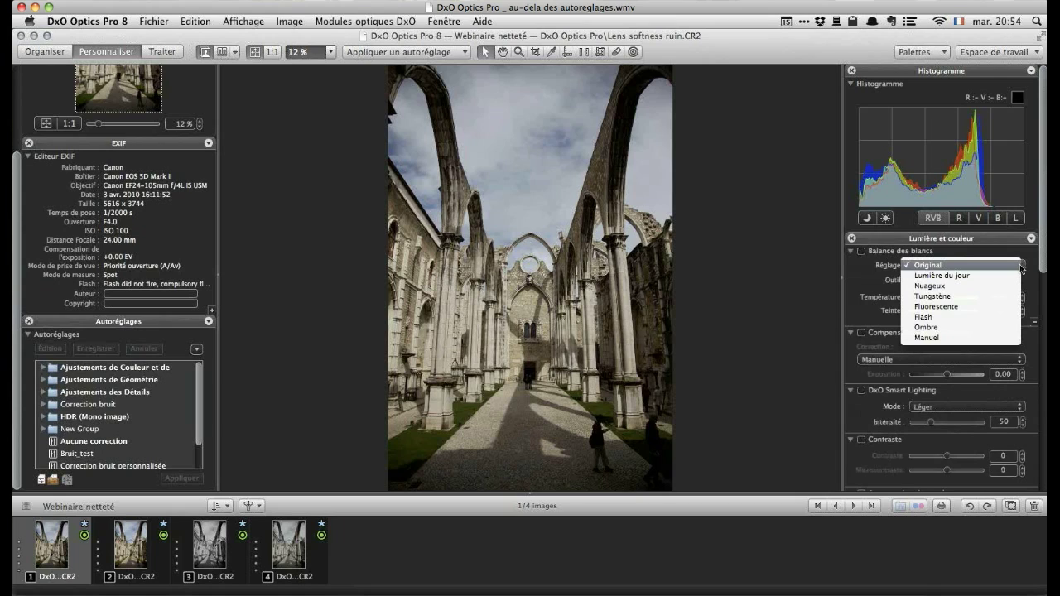
left_click(974, 305)
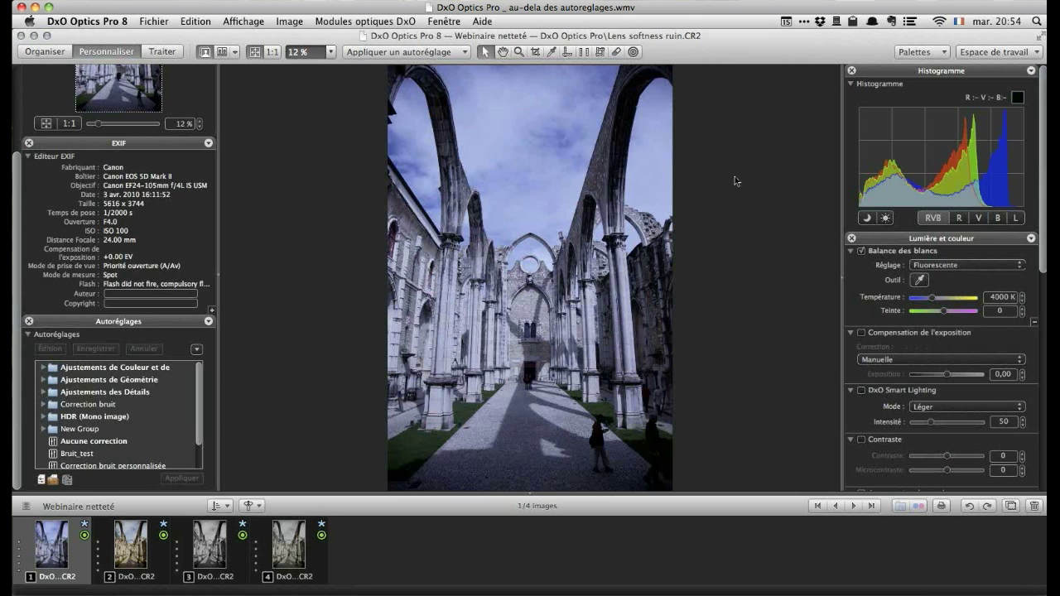
- Check which correction modes are offered for vignetting in the optical corrections
scroll(958, 420, "down", 5)
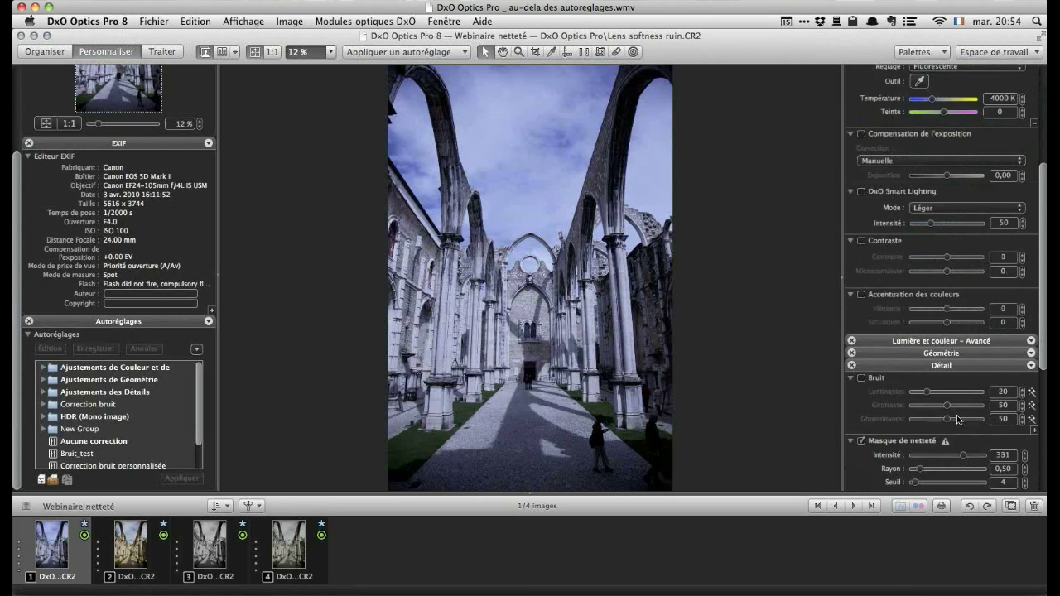
scroll(958, 420, "down", 5)
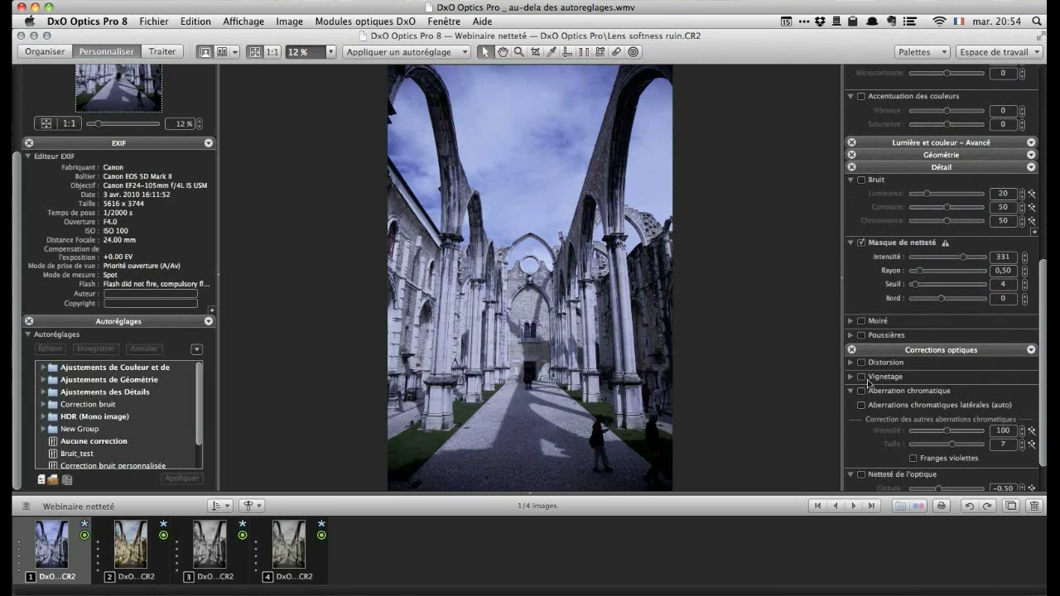
left_click(851, 377)
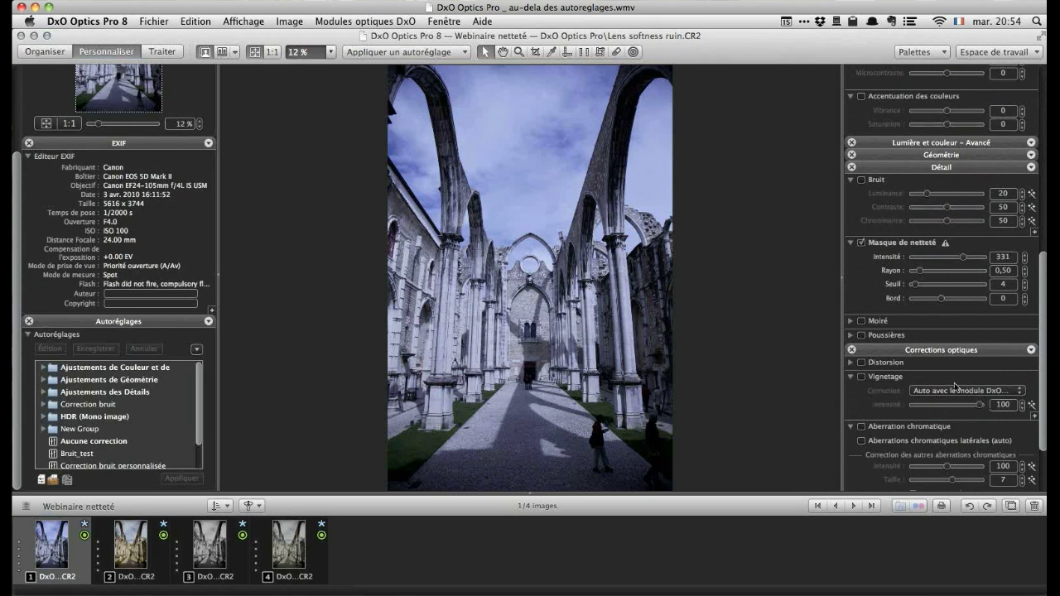
left_click(1020, 391)
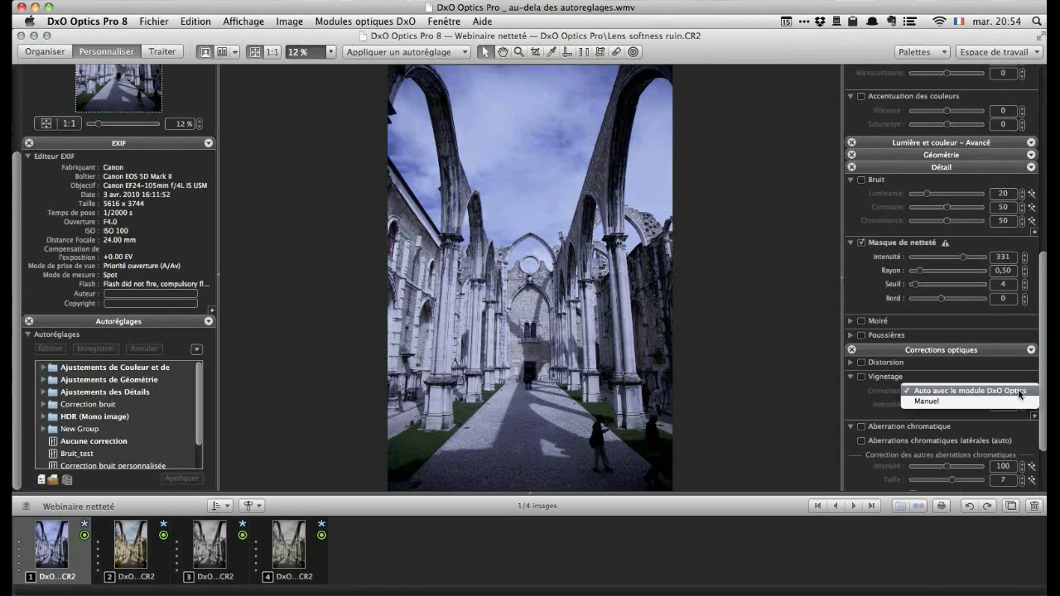
left_click(1015, 386)
left_click(999, 352)
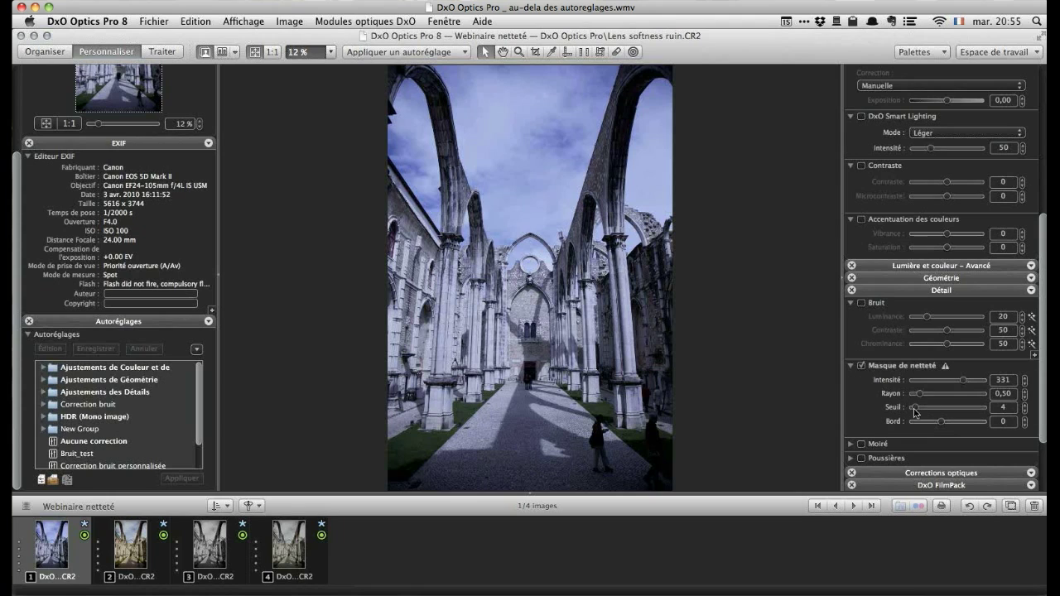
- Enable the DxO FilmPack Expert creative vignetting on the ruin image numbered 1 and set its intensity to 75
scroll(914, 412, "down", 5)
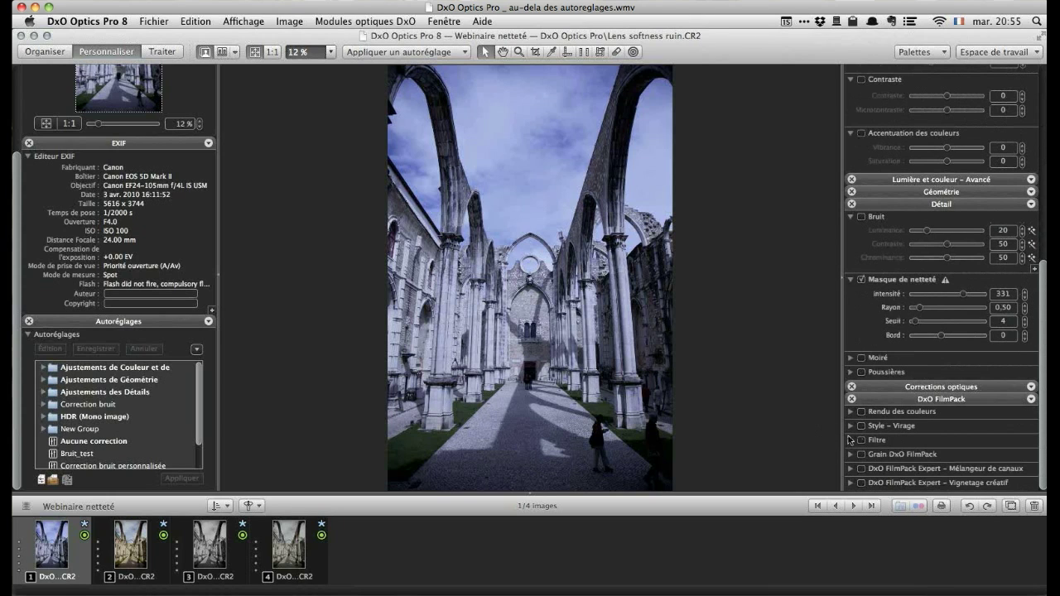
left_click(850, 426)
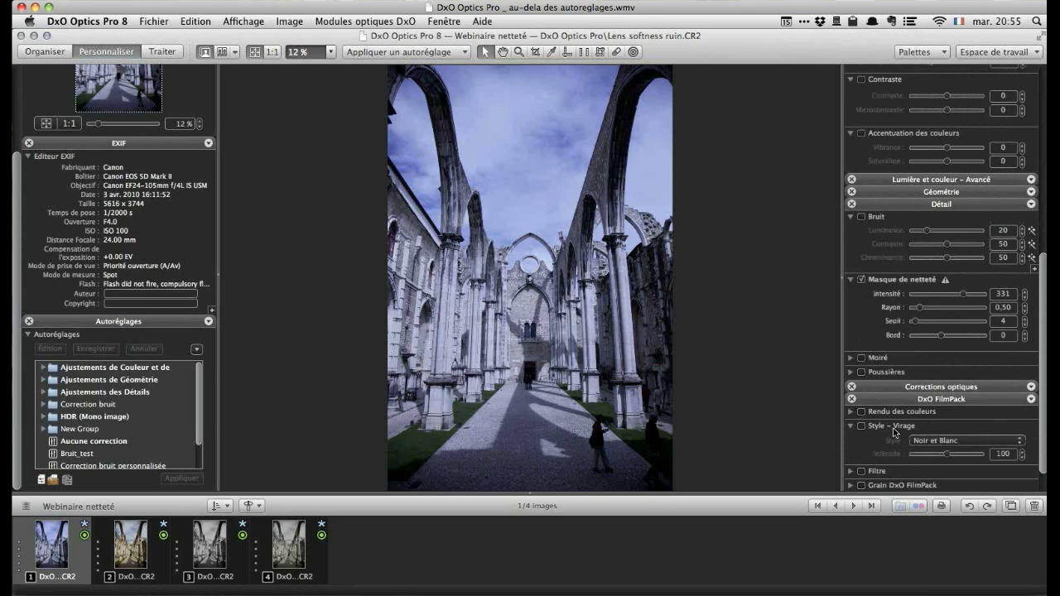
scroll(952, 422, "down", 1)
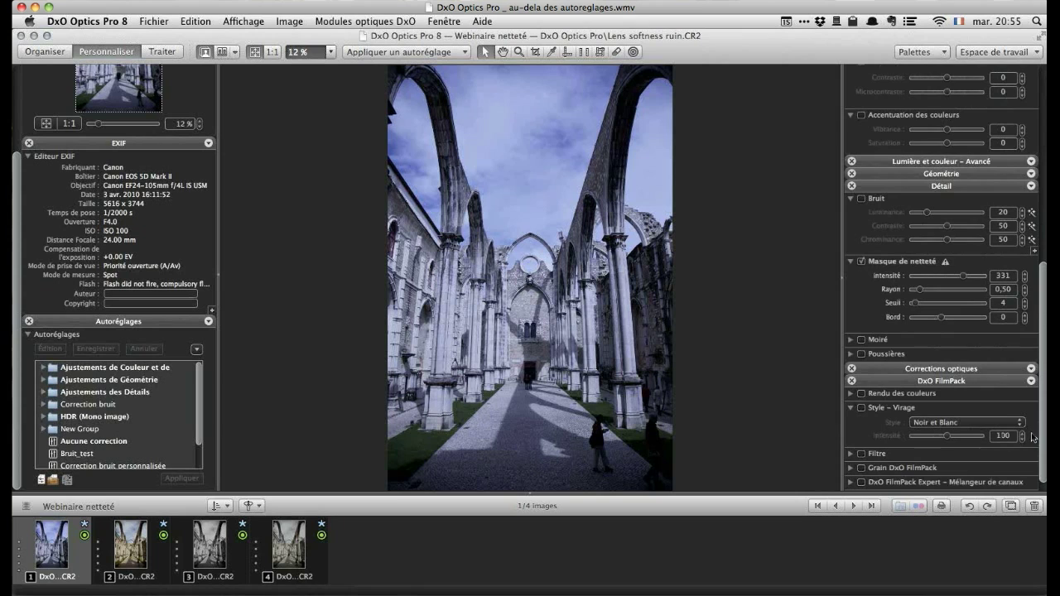
scroll(959, 424, "down", 2)
scroll(961, 410, "up", 10)
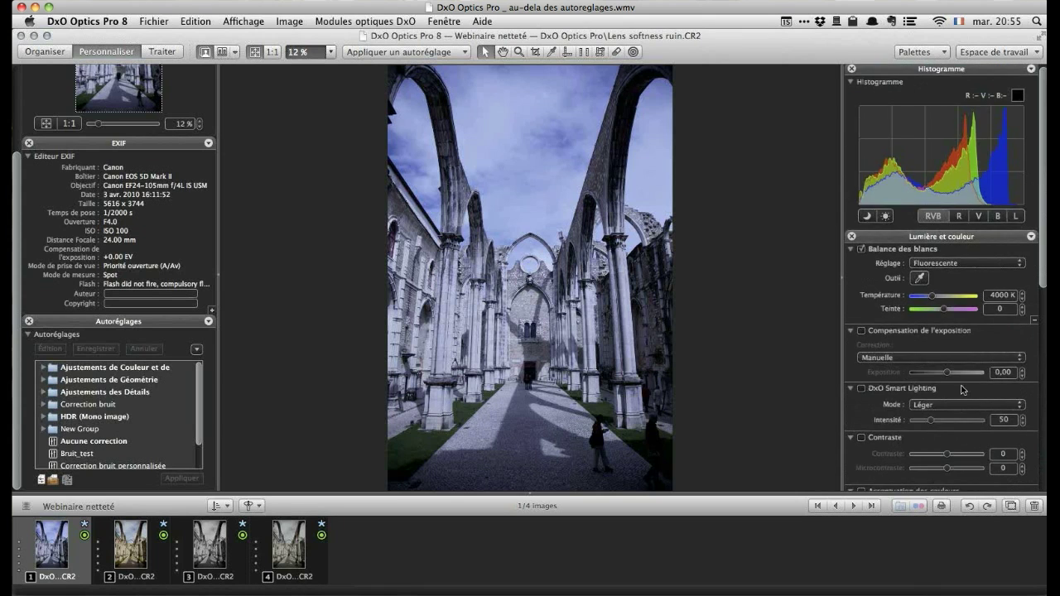
scroll(961, 389, "down", 10)
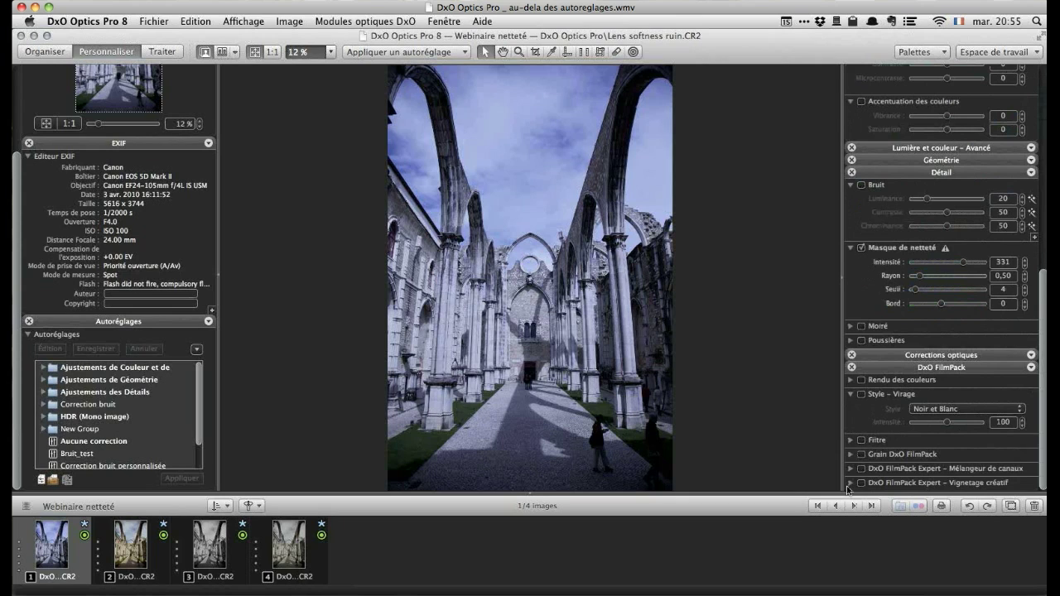
left_click(849, 482)
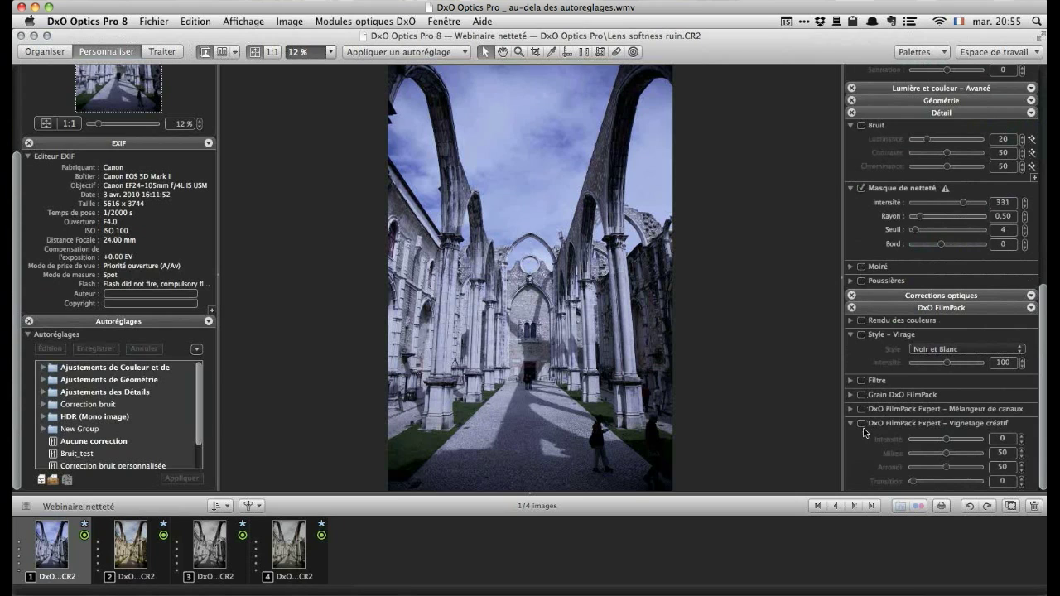
left_click(861, 424)
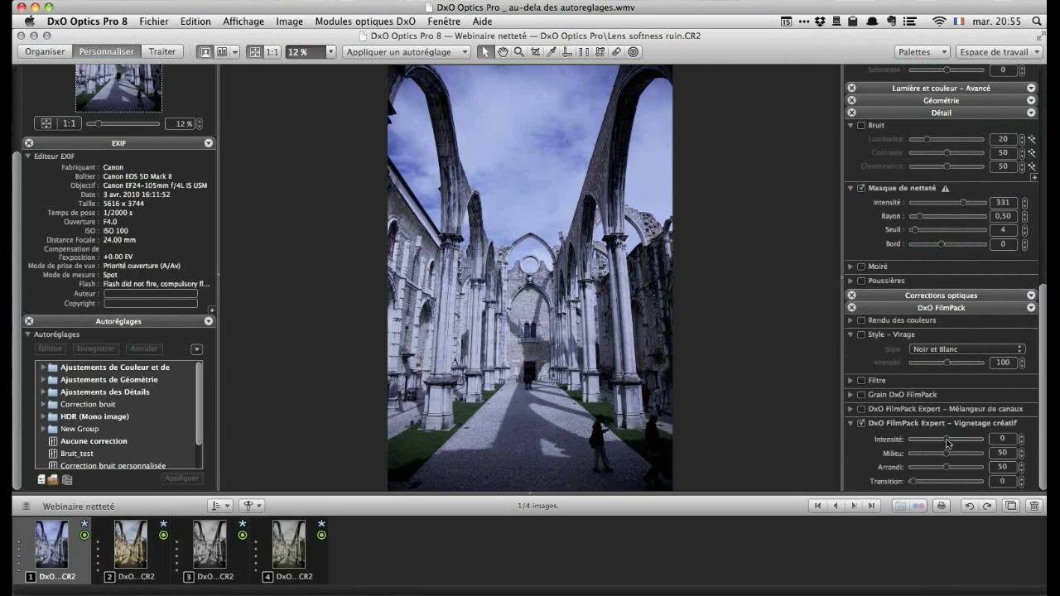
left_click_drag(947, 441, 980, 442)
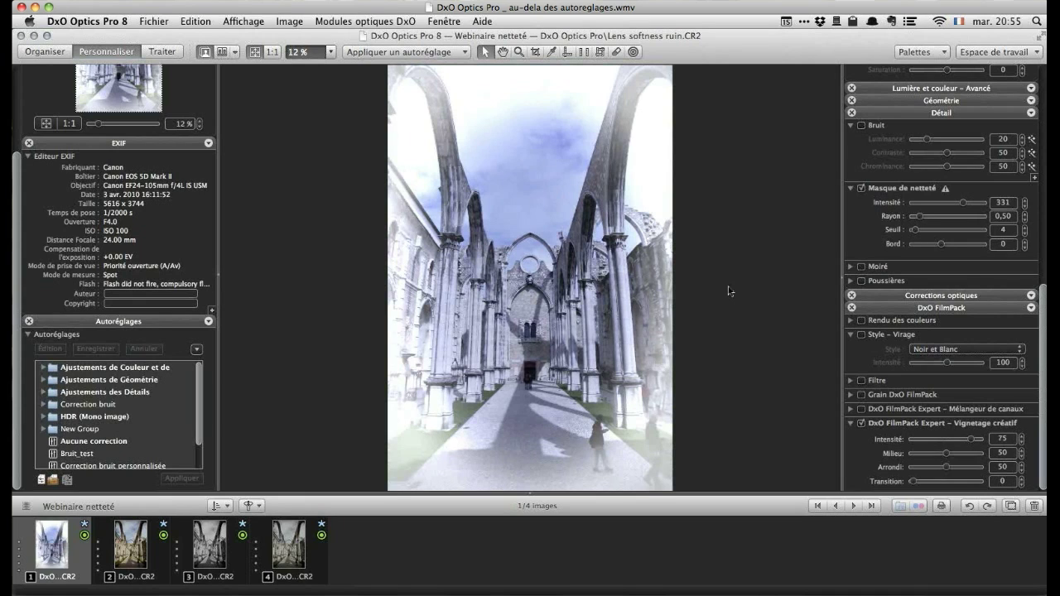
scroll(1030, 270, "up", 15)
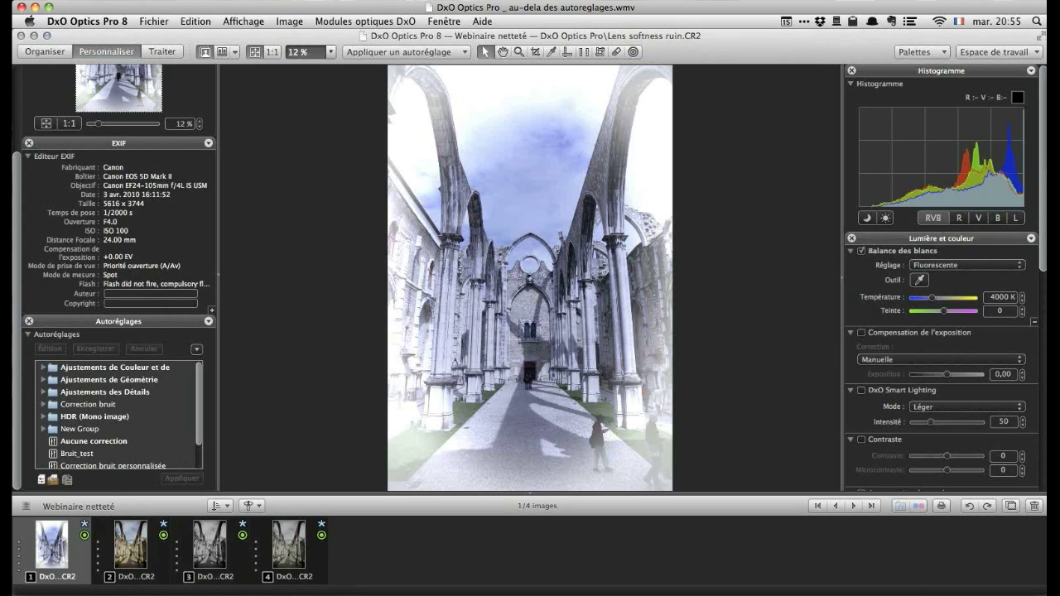
left_click(1025, 54)
left_click(794, 55)
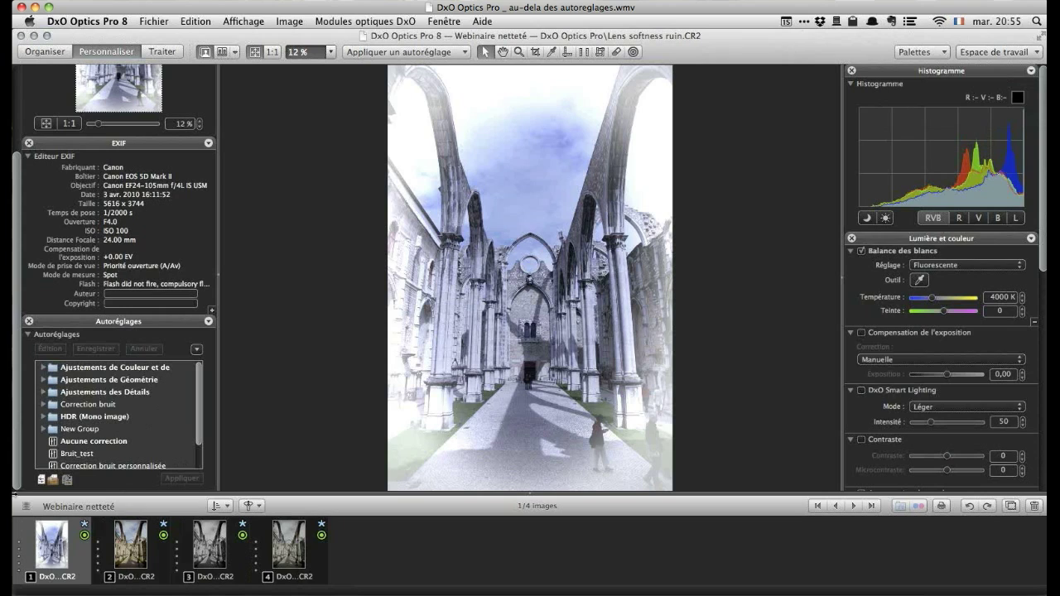
- Create a new preset and name it "Autoréglage grunge"
left_click(40, 480)
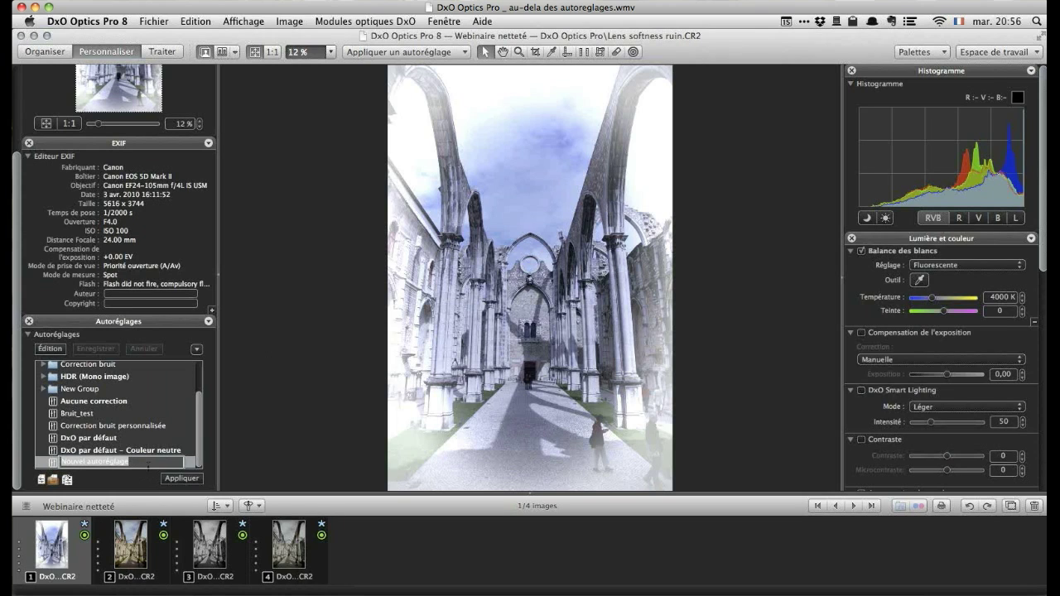
type("Aut")
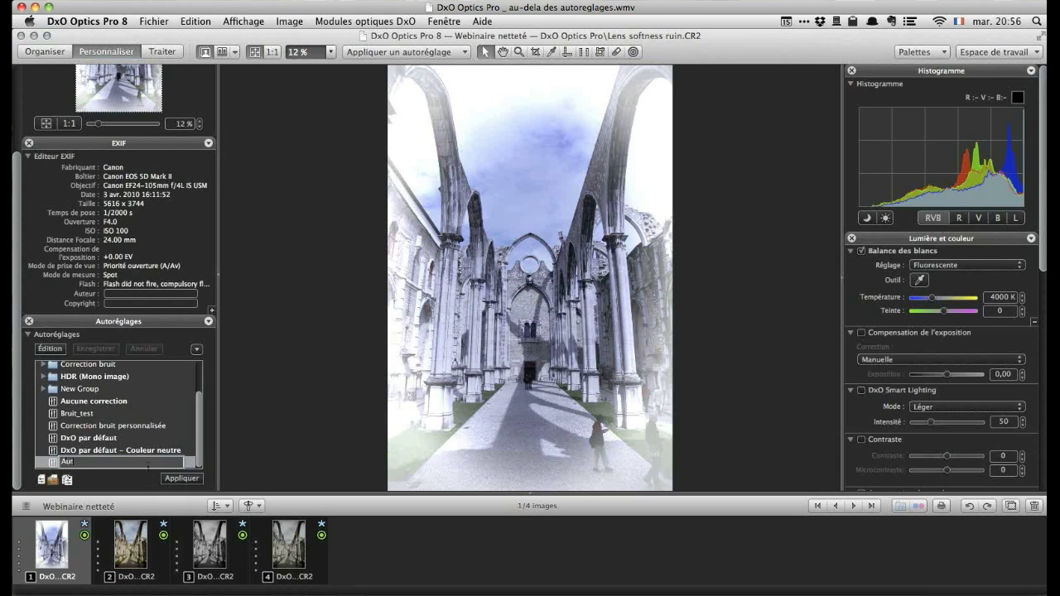
type("orég")
type("age")
key("BackSpace")
key("BackSpace")
key("BackSpace")
key("BackSpace")
type("g")
type("la")
type("ge grunge")
- Start editing the "Autoréglage grunge" preset, include white balance in it and set the white balance to Fluorescente
left_click(50, 348)
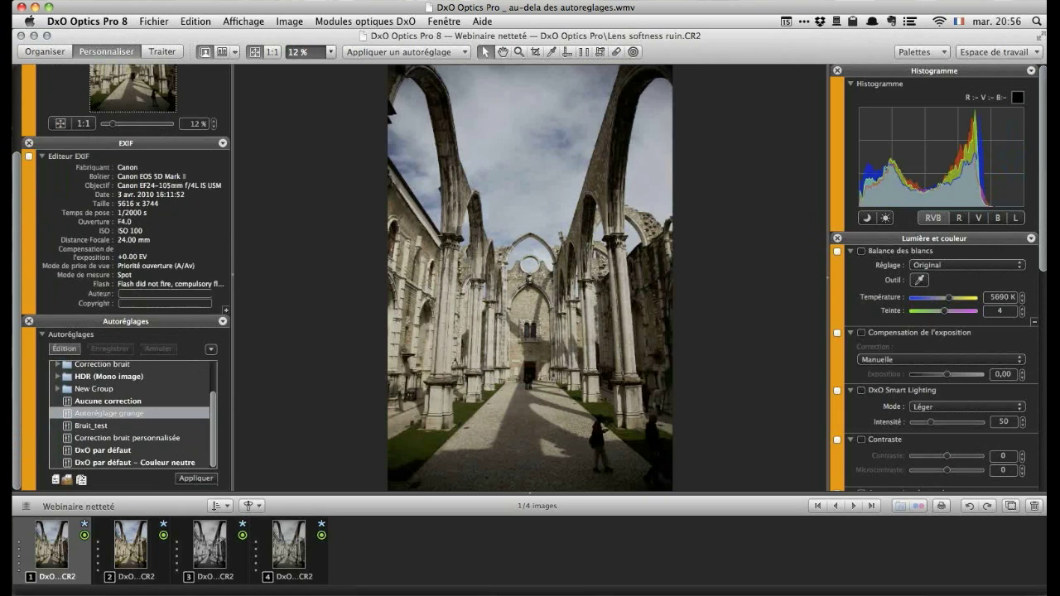
scroll(862, 319, "down", 2)
scroll(867, 309, "down", 10)
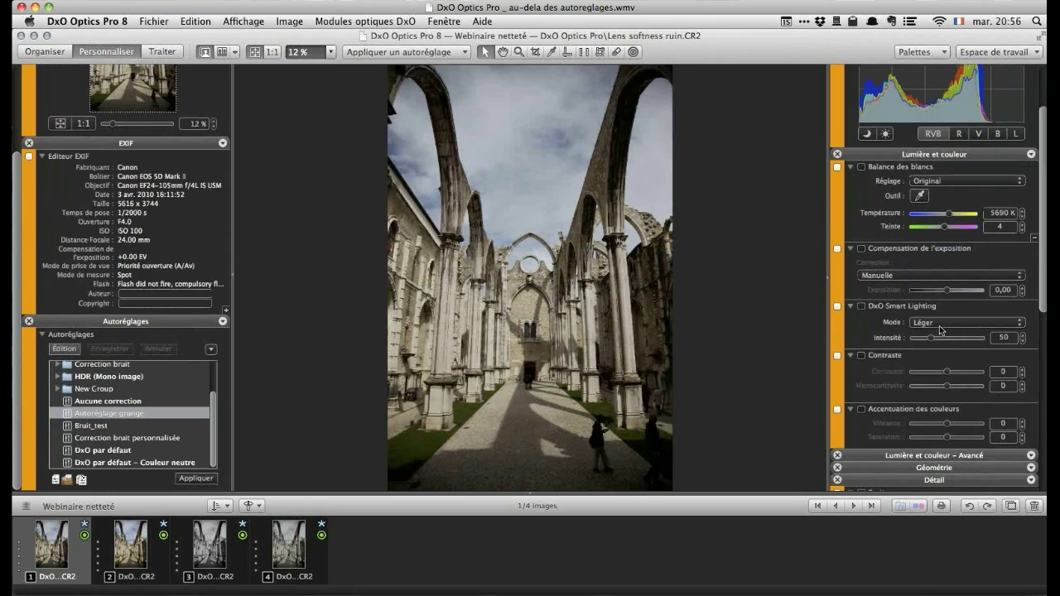
scroll(956, 327, "down", 4)
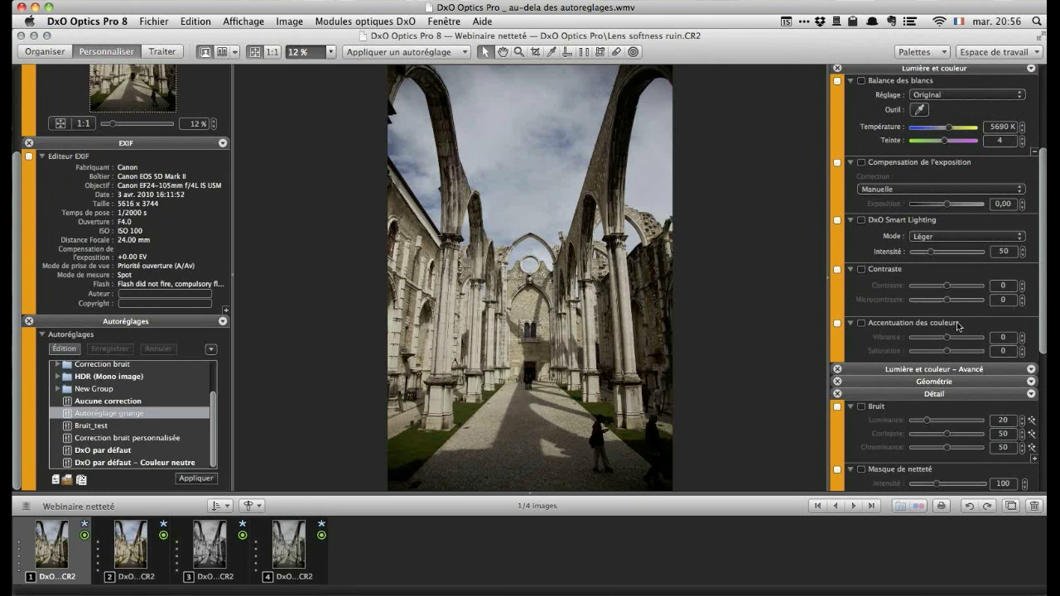
scroll(926, 264, "up", 15)
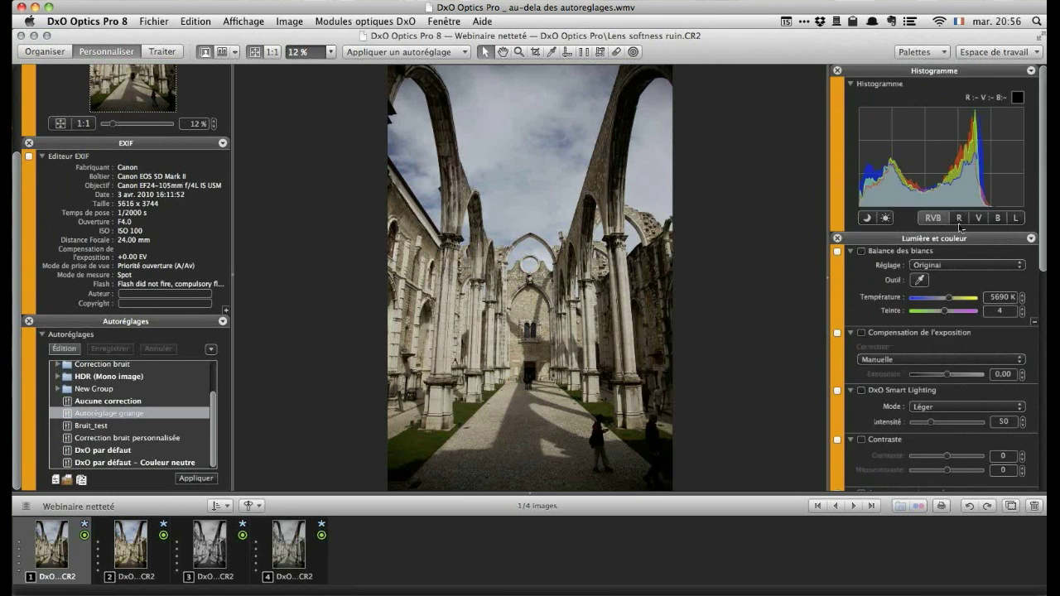
left_click(837, 251)
left_click(1021, 265)
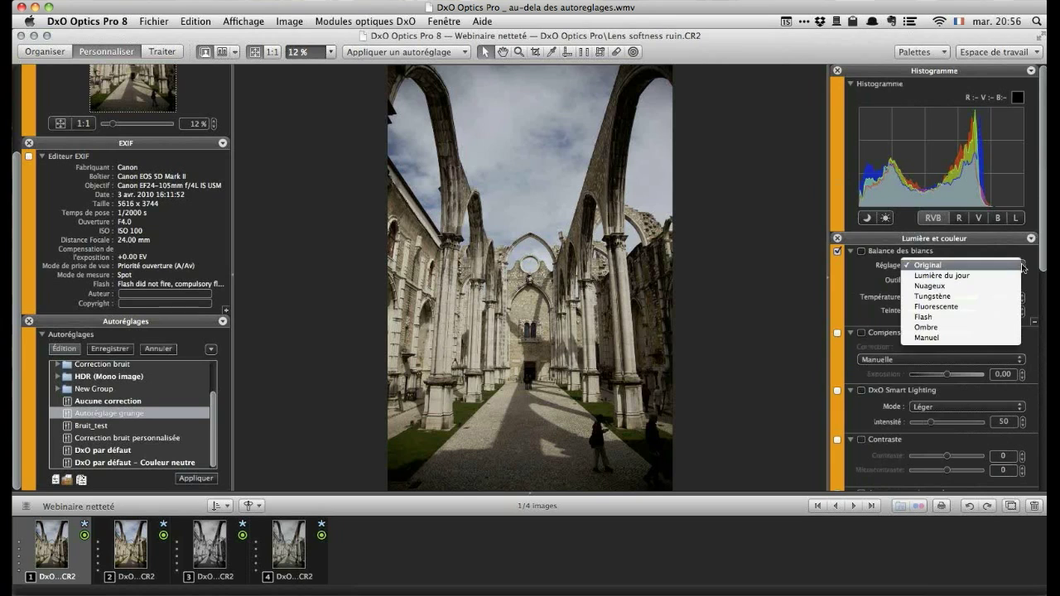
left_click(991, 307)
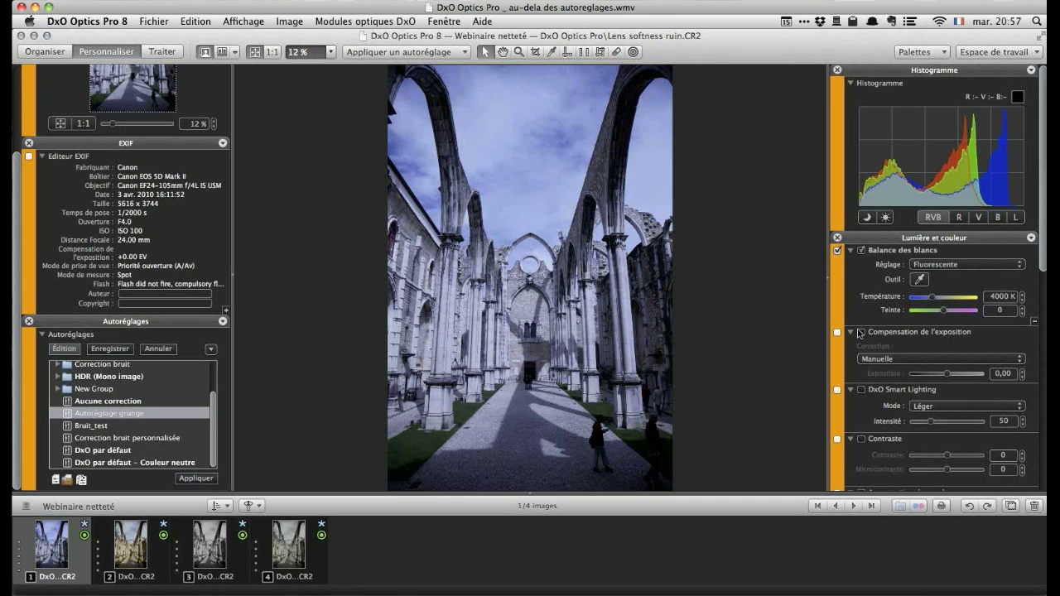
- Include the DxO FilmPack Expert creative vignetting in the "Autoréglage grunge" preset and set its intensity to 53
scroll(859, 334, "down", 3)
scroll(862, 328, "down", 2)
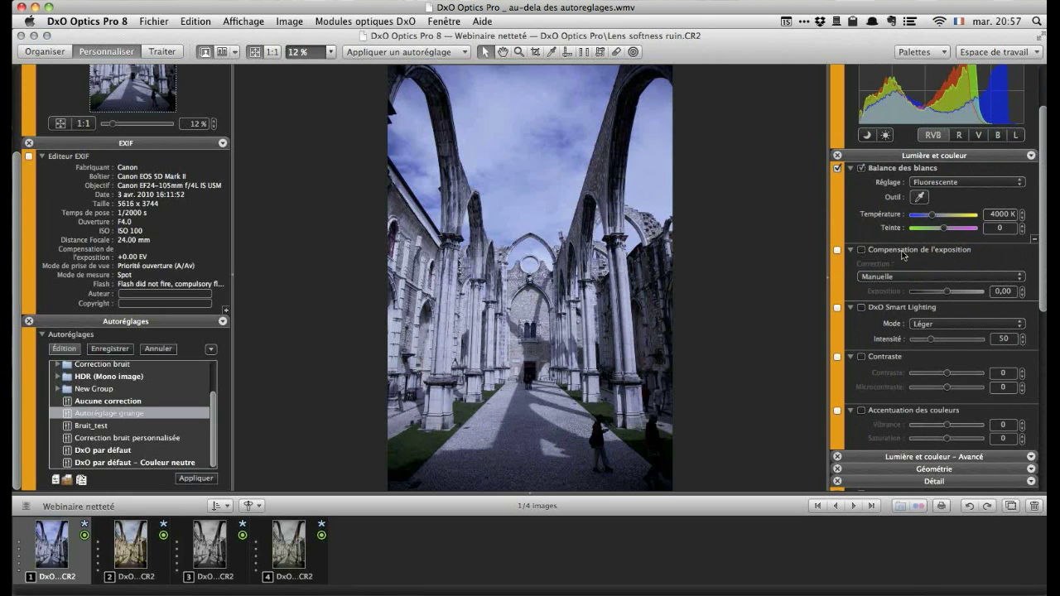
scroll(903, 254, "down", 15)
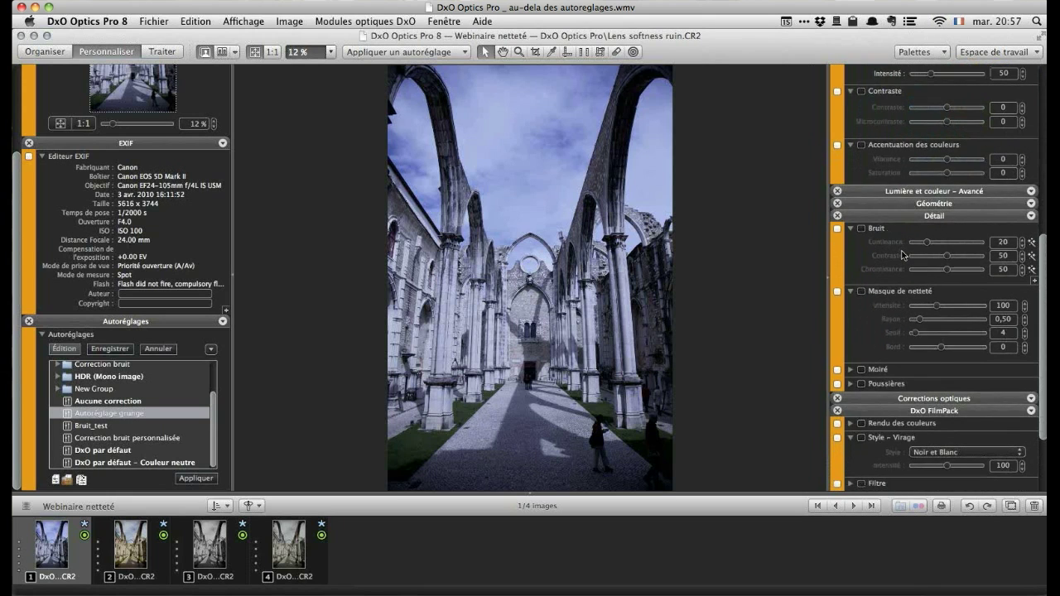
scroll(903, 255, "down", 5)
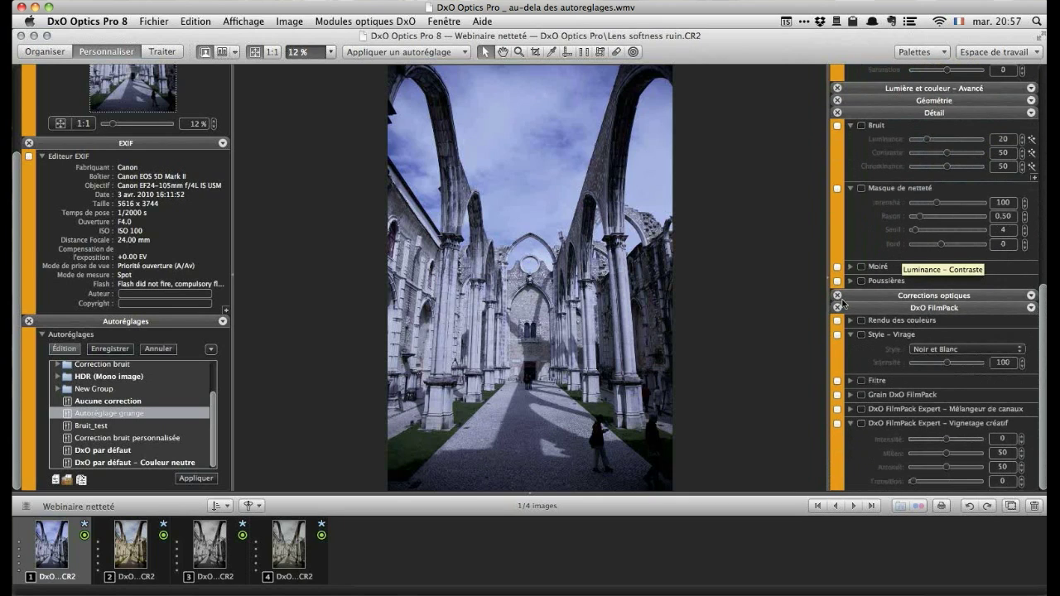
left_click(861, 424)
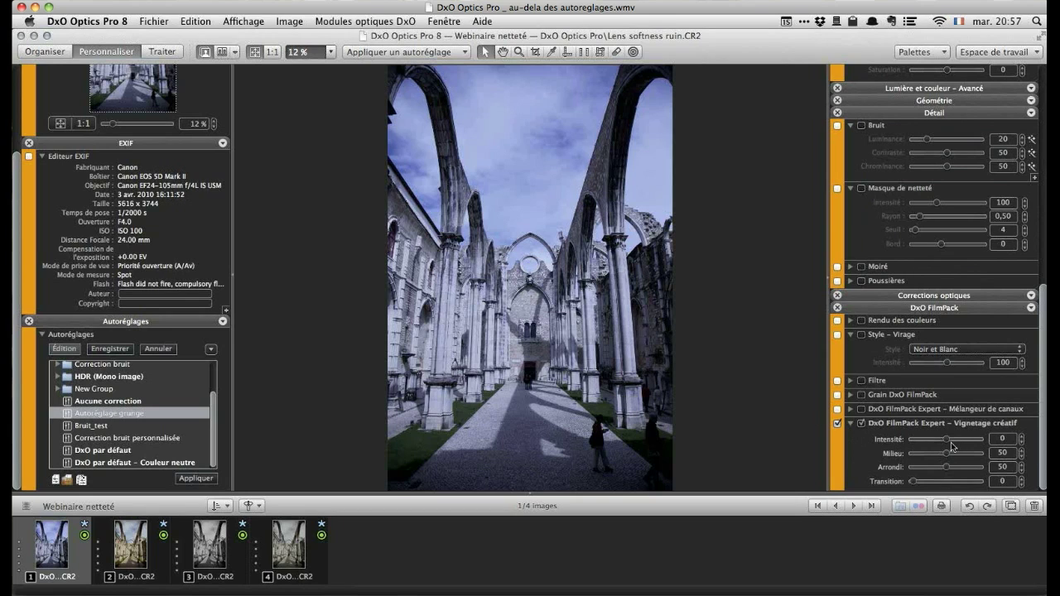
left_click_drag(948, 439, 964, 440)
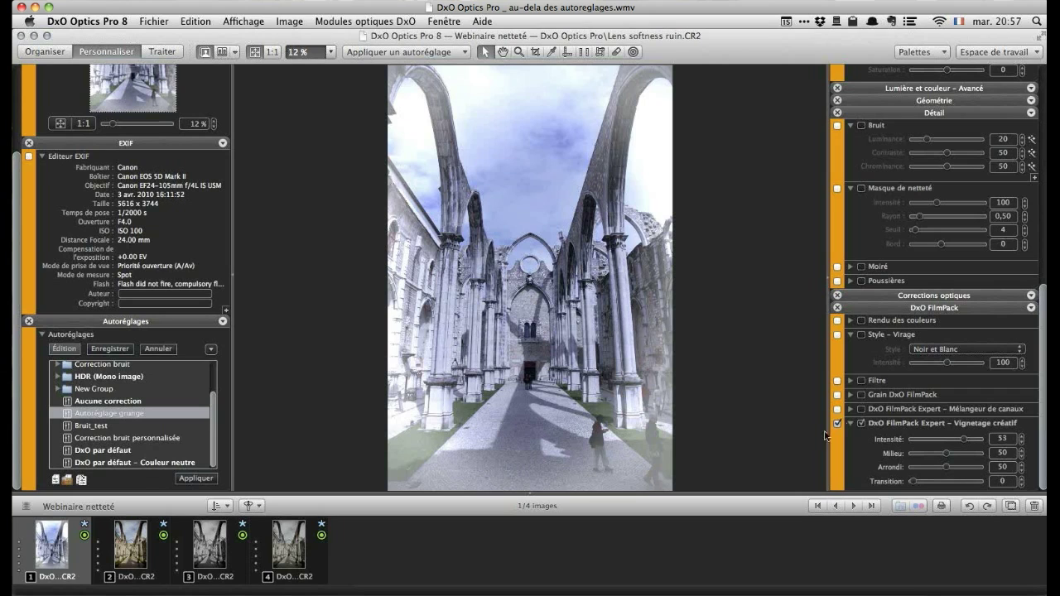
- Apply the edited "Autoréglage grunge" preset and save its modifications
scroll(879, 329, "up", 5)
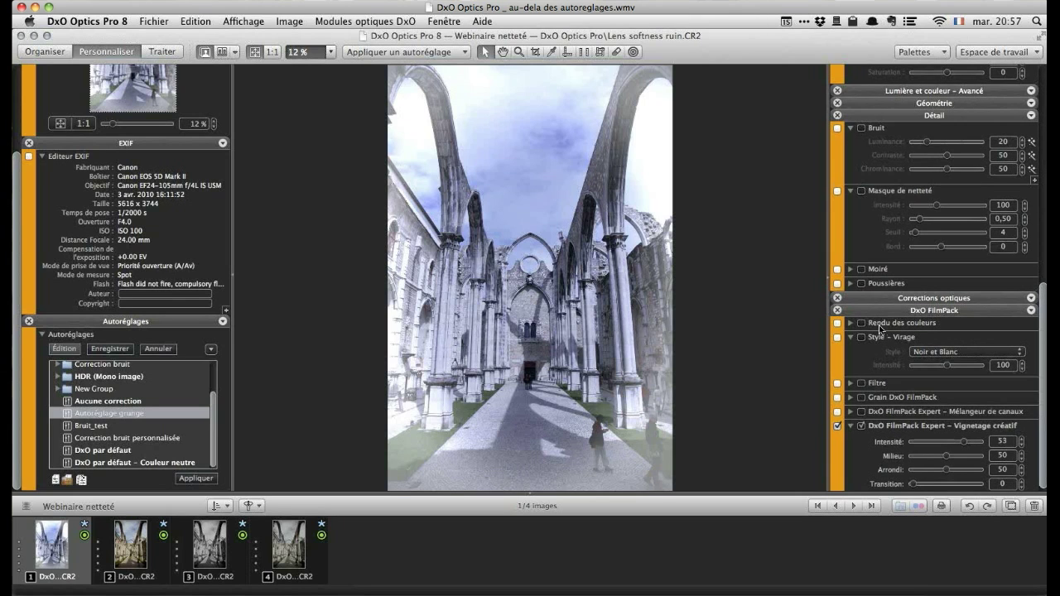
scroll(879, 329, "up", 10)
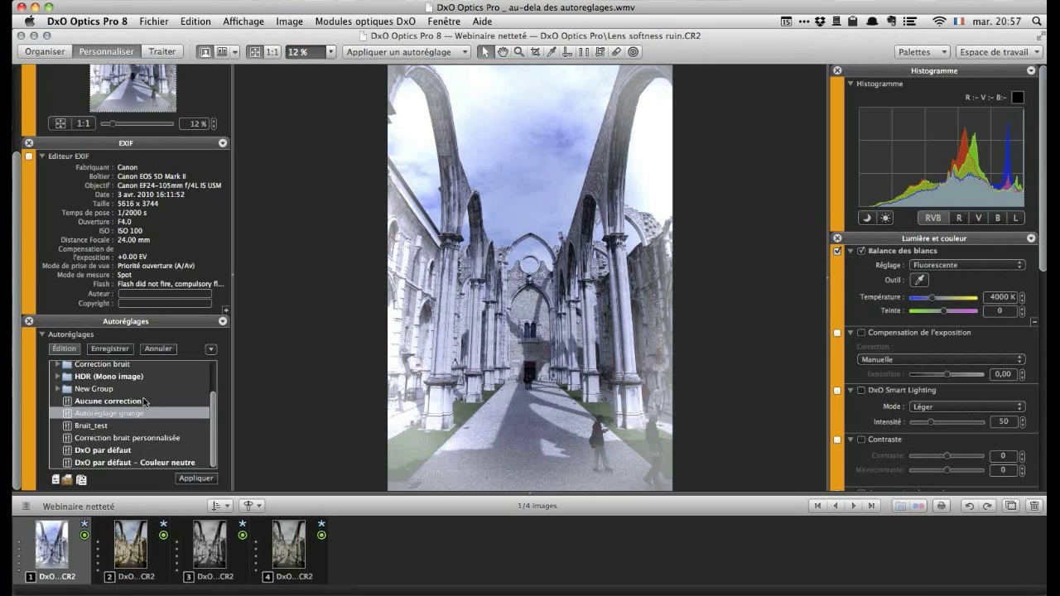
left_click(183, 481)
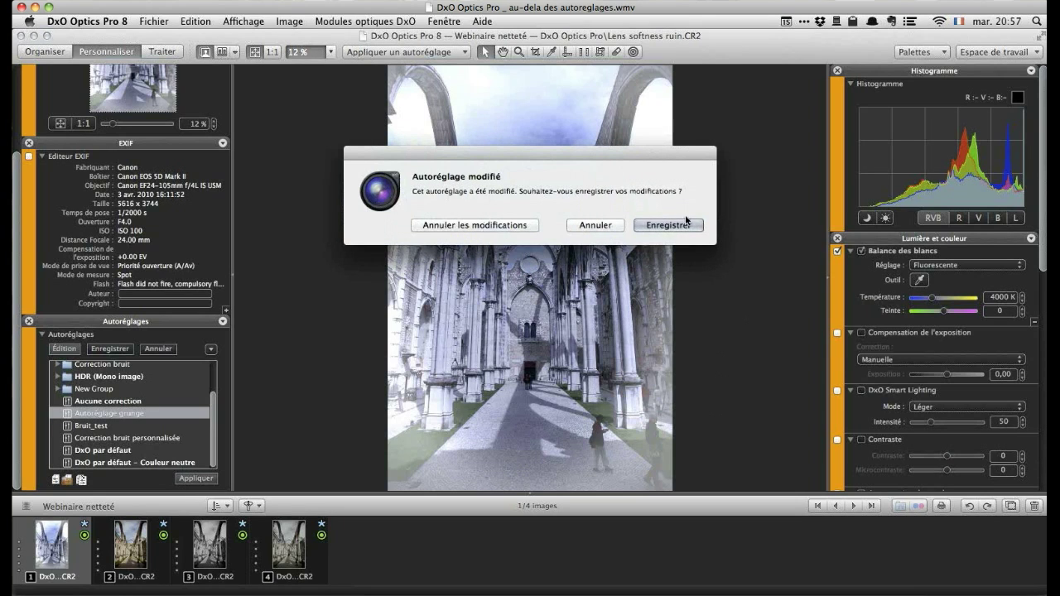
left_click(668, 226)
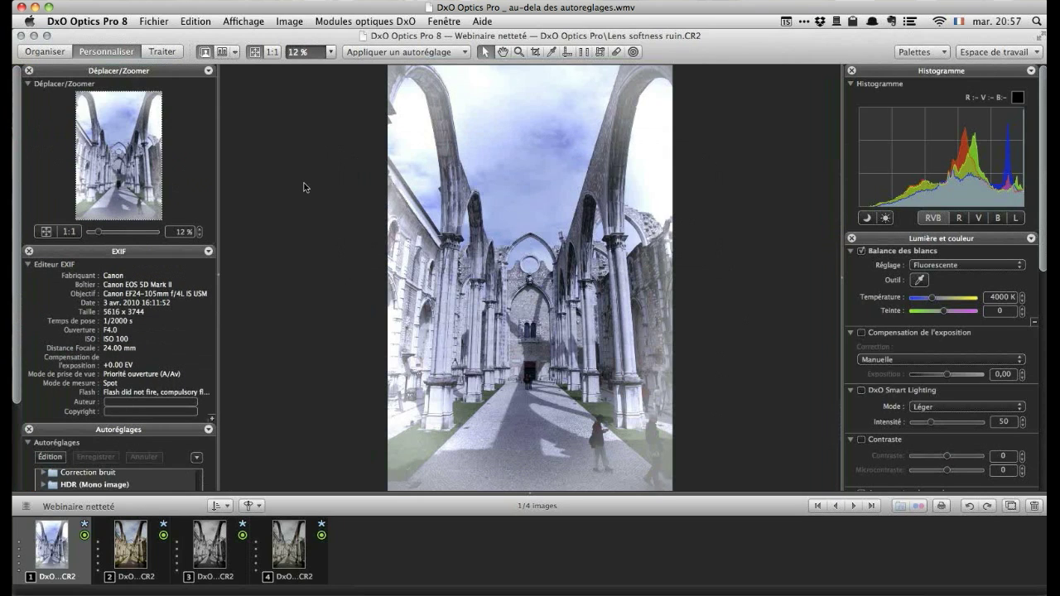
- Apply the "Autoréglage grunge" preset to the black-and-white ruin image numbered 3
left_click(457, 52)
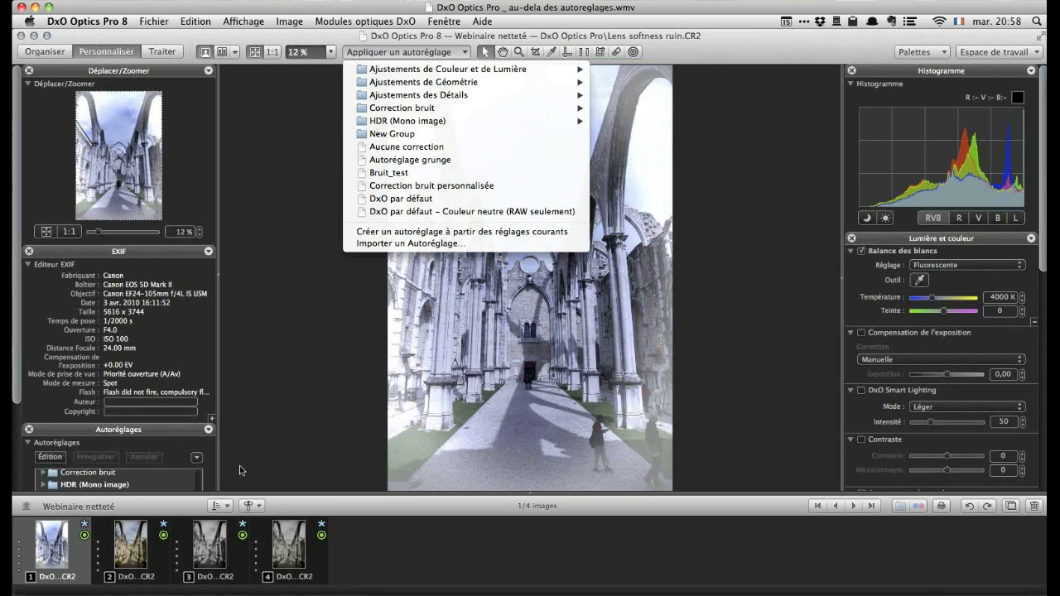
left_click(187, 561)
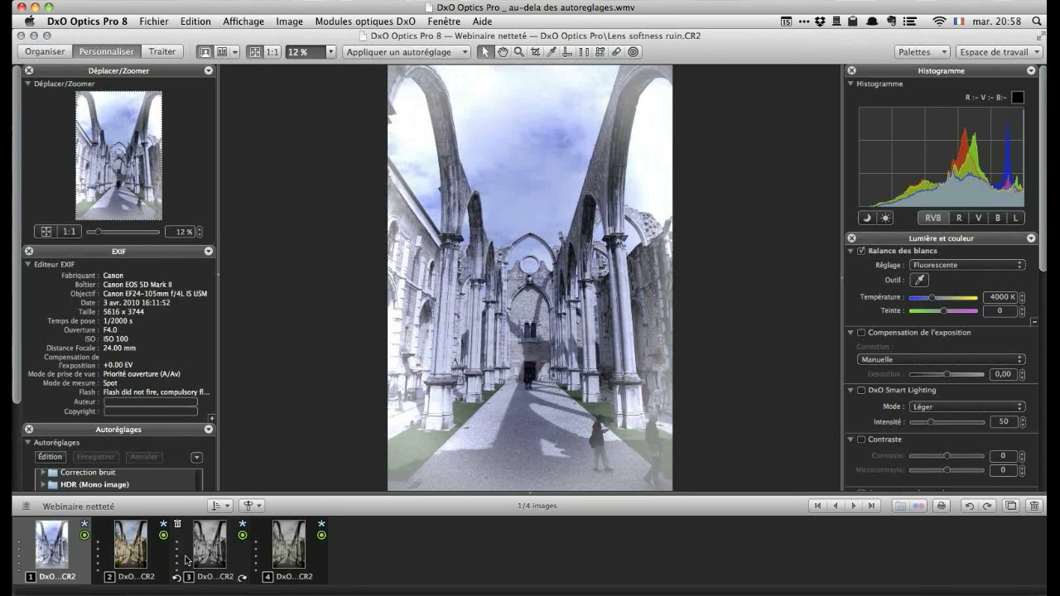
left_click(187, 561)
left_click(405, 51)
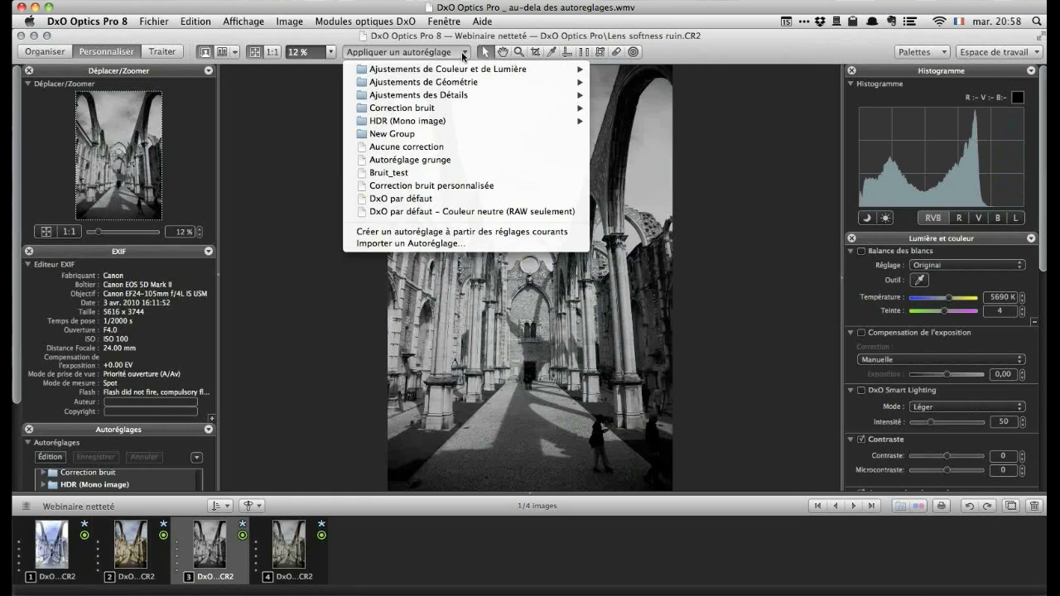
left_click(474, 159)
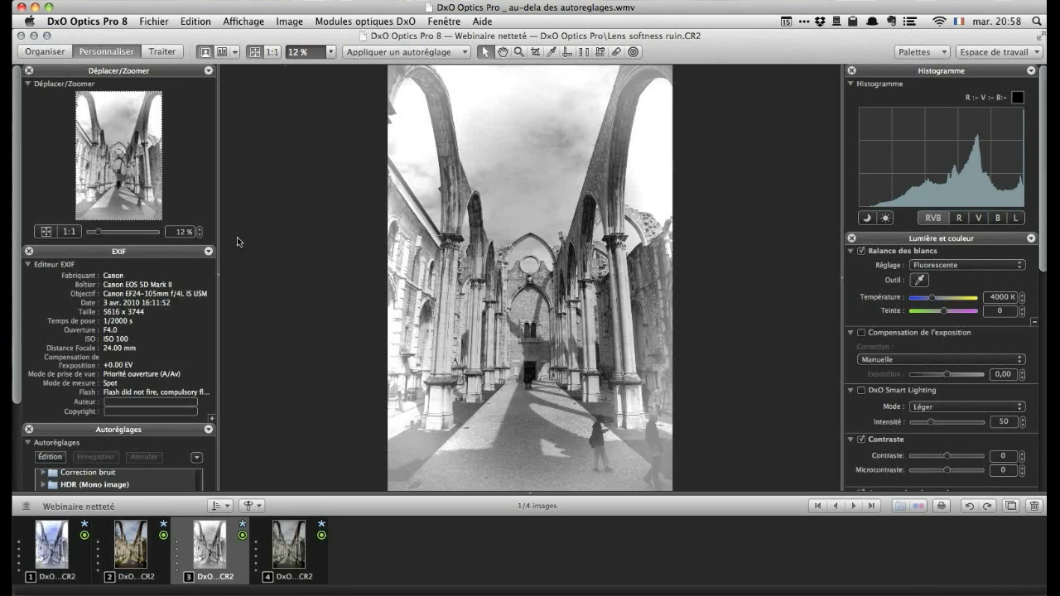
- Open the "Webinaire Traitement complet" project and apply the "Autoréglage grunge" preset to the lighthouse image numbered 1 in customize mode
left_click(32, 51)
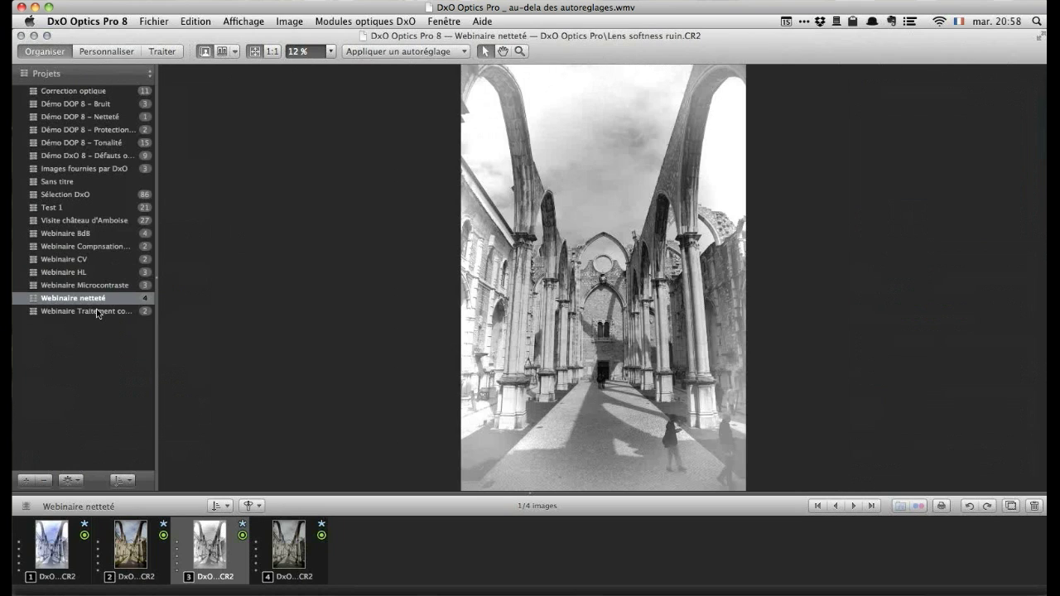
left_click(97, 312)
mouse_move(48, 552)
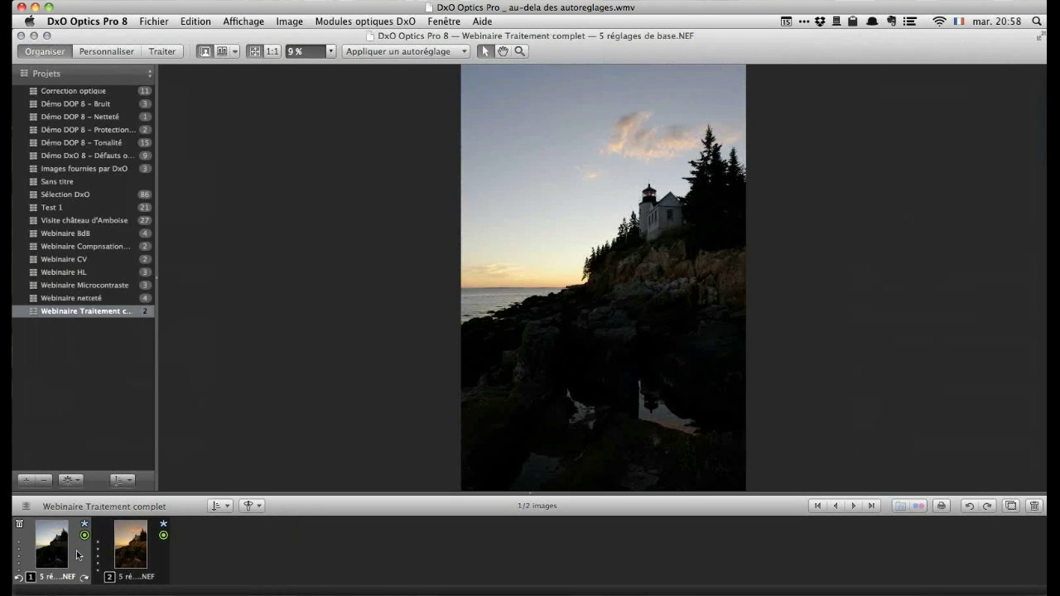
left_click(121, 53)
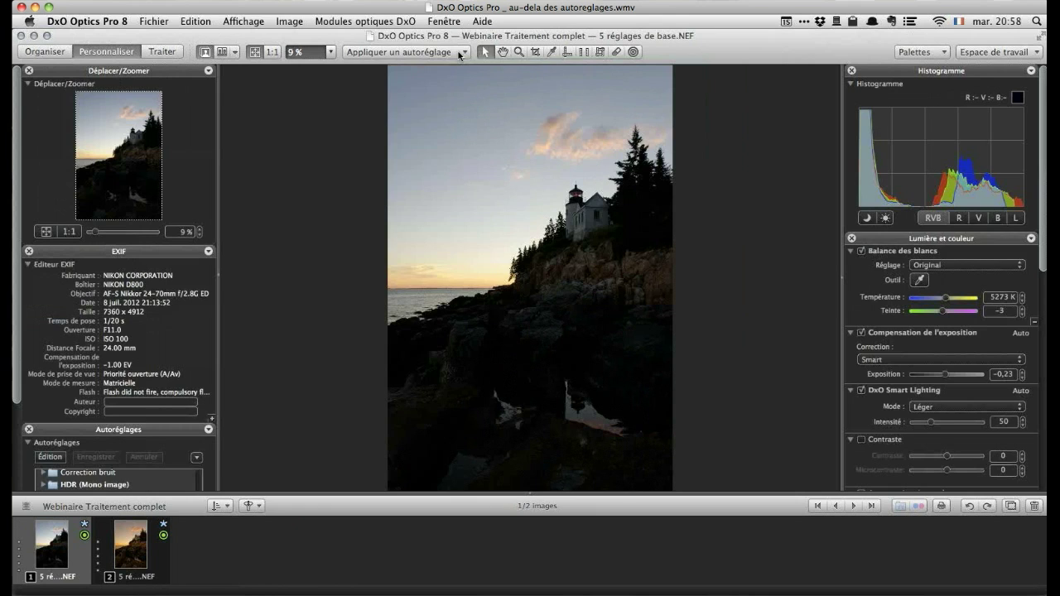
left_click(460, 54)
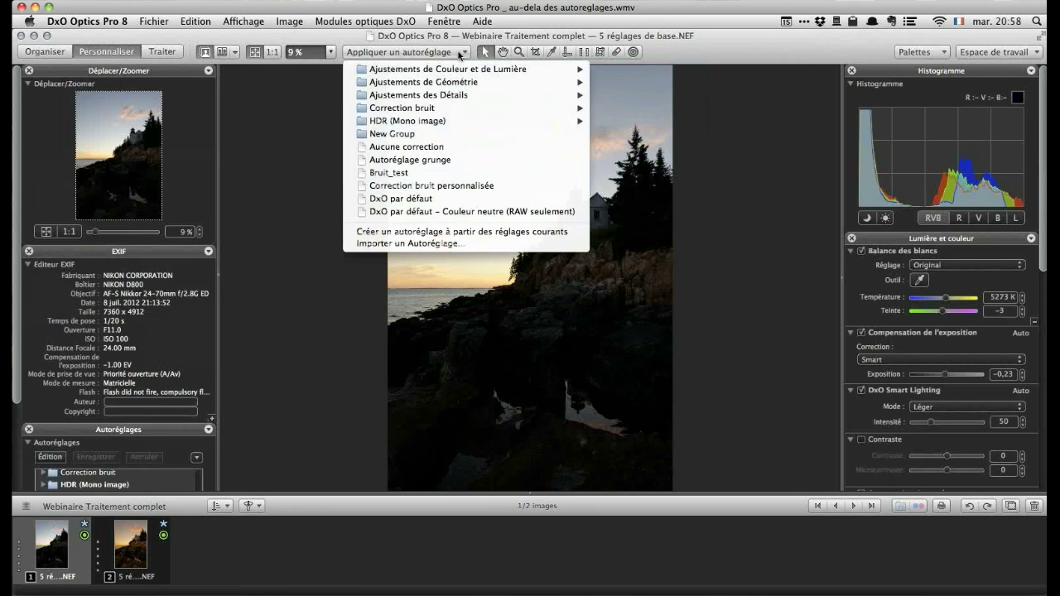
left_click(443, 161)
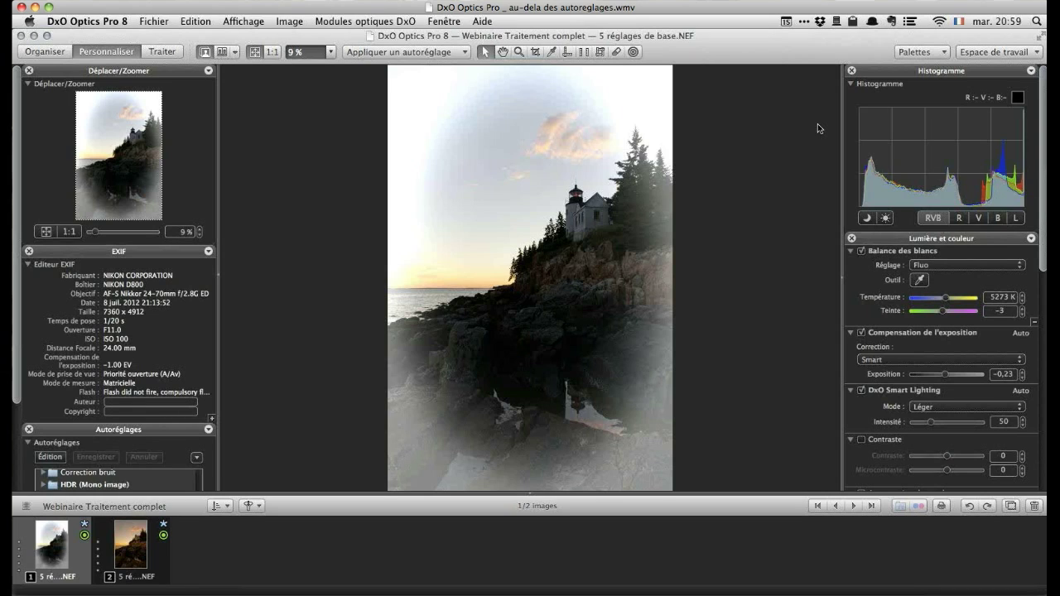
- Apply the "Aucune correction" preset to lighthouse image 1 and compare it with the corrected version numbered 2
left_click(464, 53)
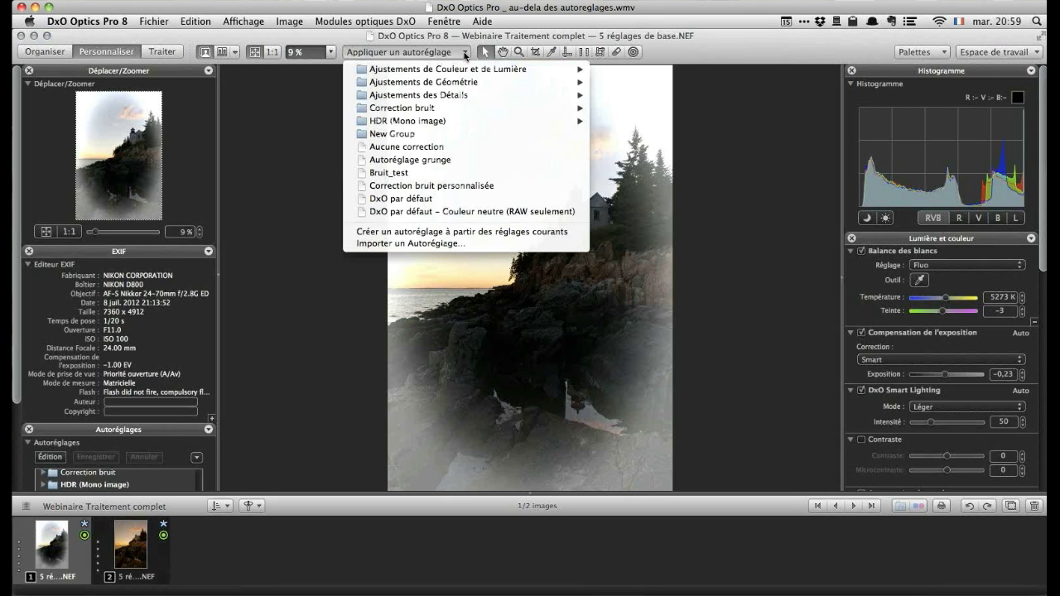
left_click(433, 149)
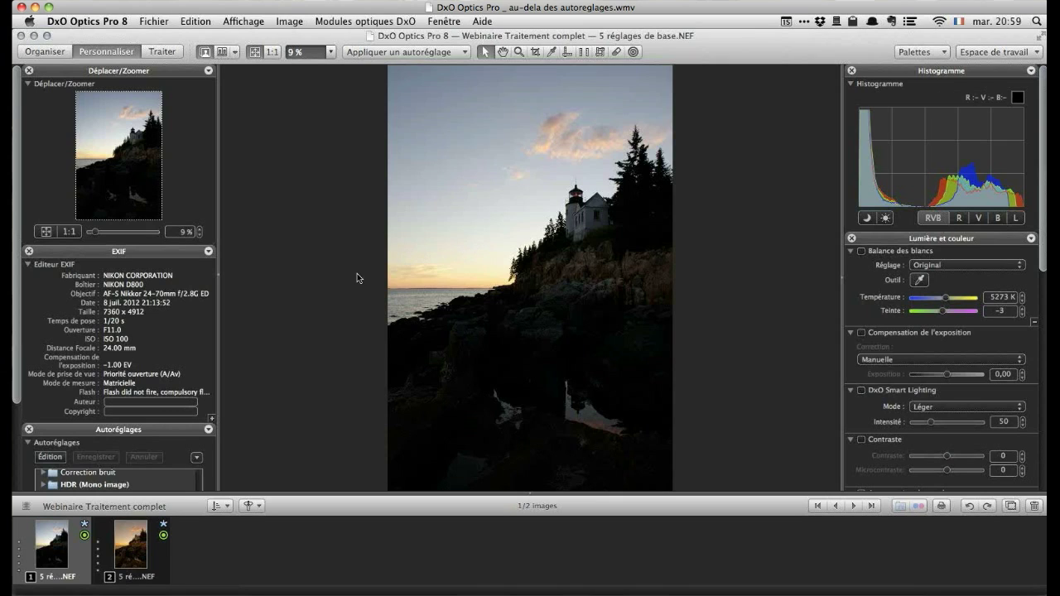
left_click(160, 553)
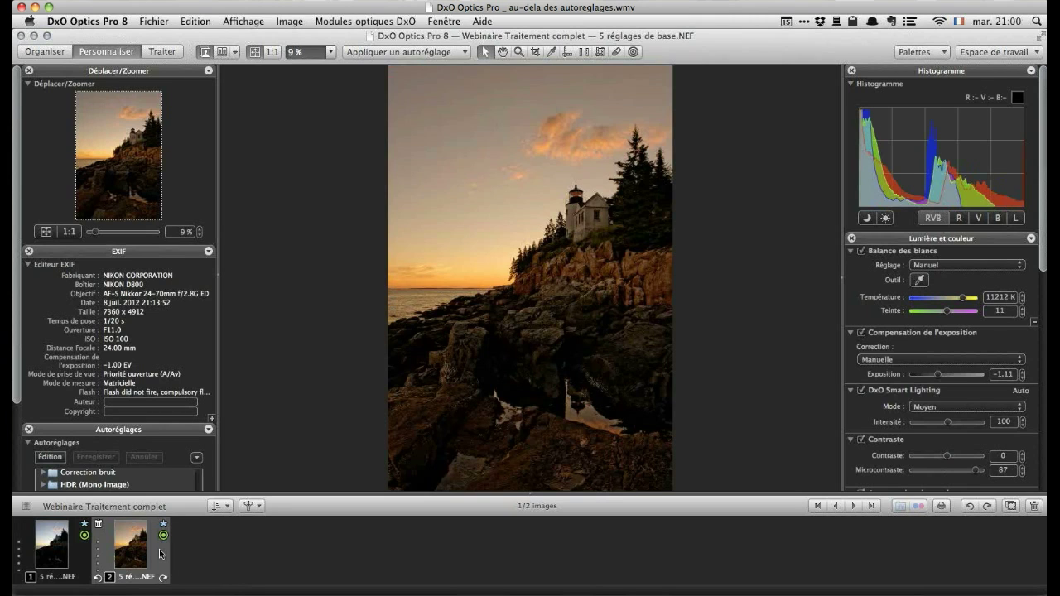
left_click(70, 561)
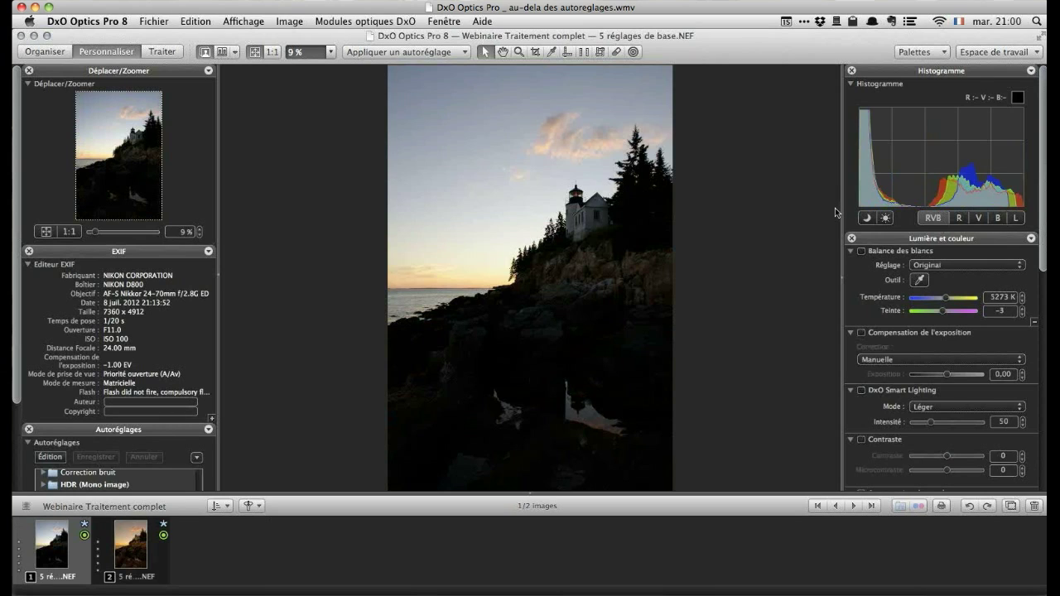
- Set lighthouse image 1's white balance temperature to 11212 K and enable DxO Smart Lighting in Moyen mode
left_click(949, 300)
left_click_drag(949, 299, 962, 301)
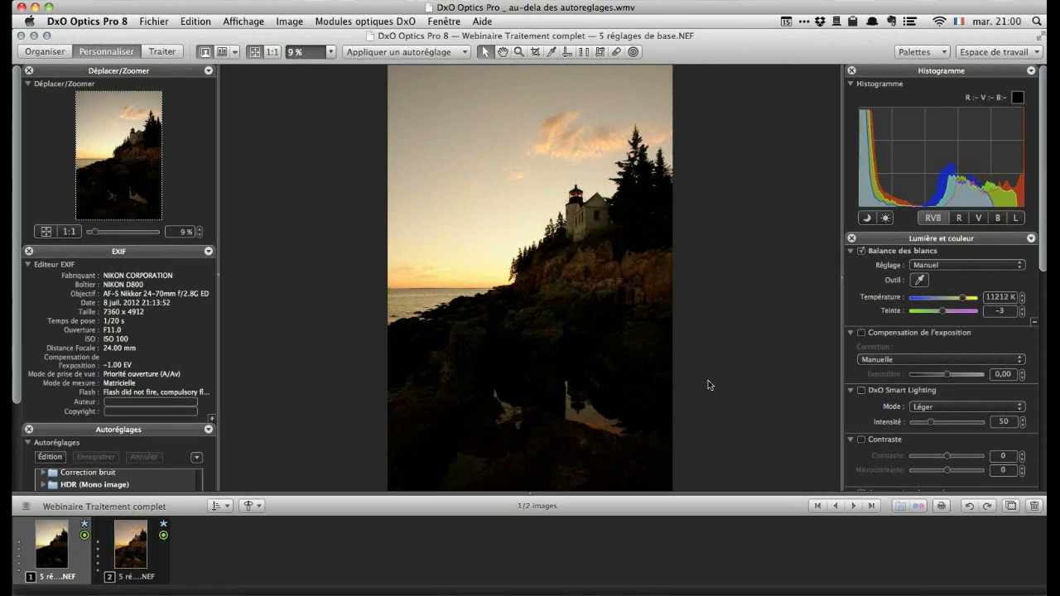
left_click(861, 391)
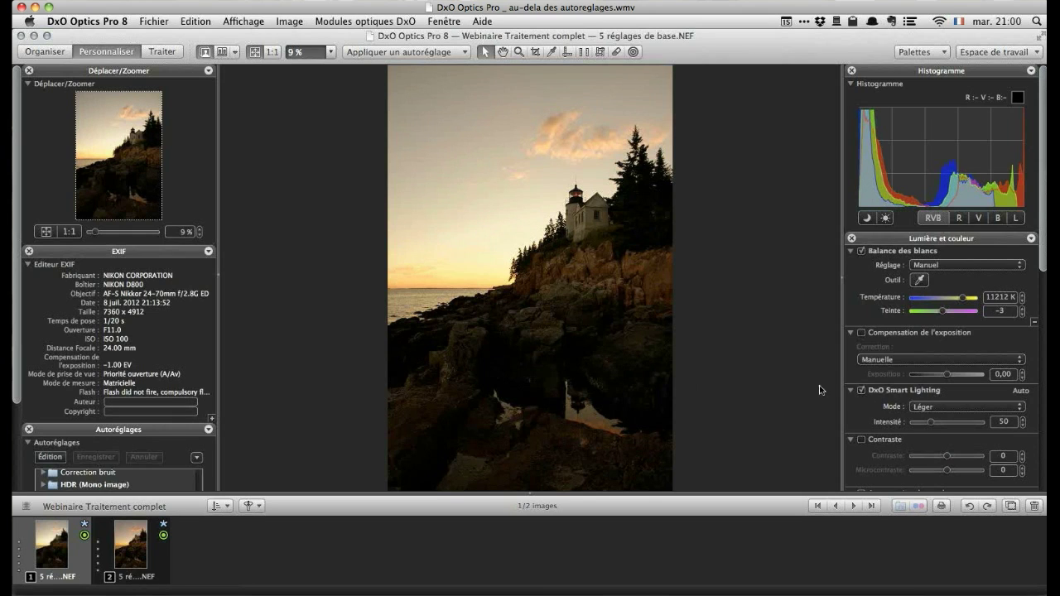
left_click(1018, 408)
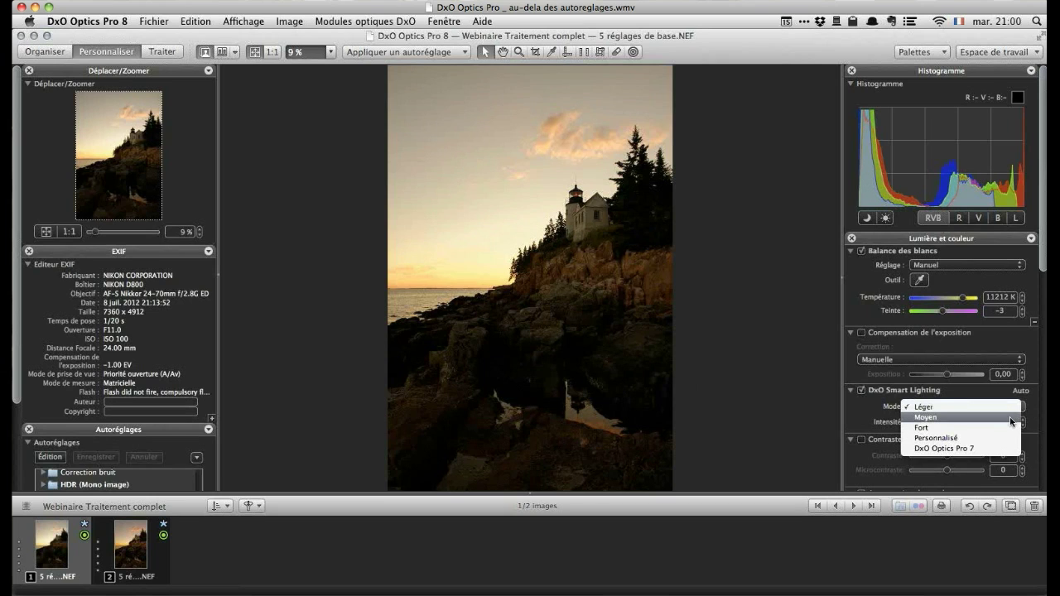
left_click(1011, 418)
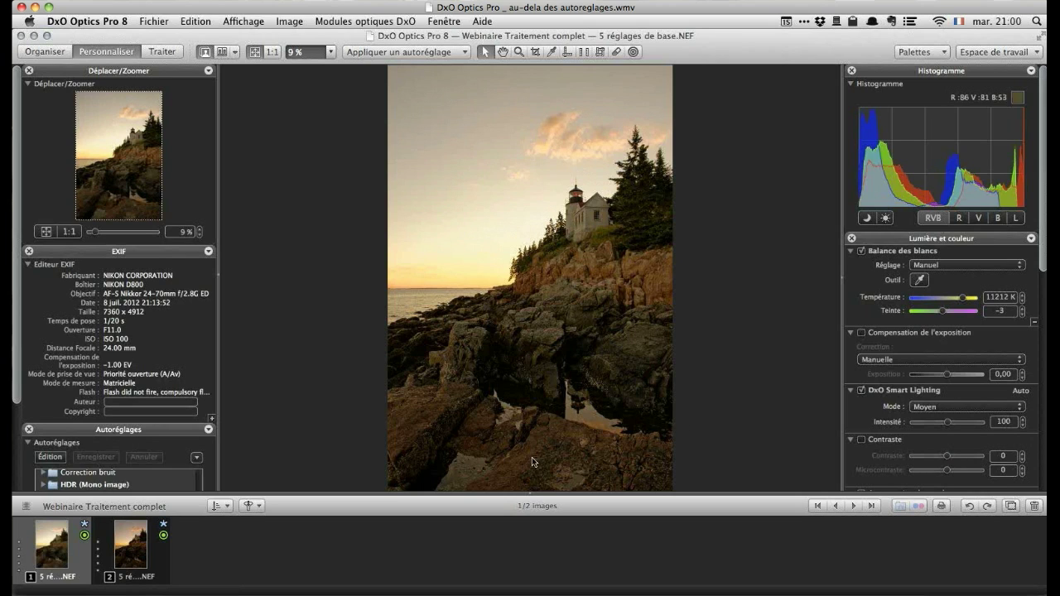
- Examine the detail in the brightened rocks of lighthouse image 1 at 100 %, then return to the full-image view
left_click(517, 51)
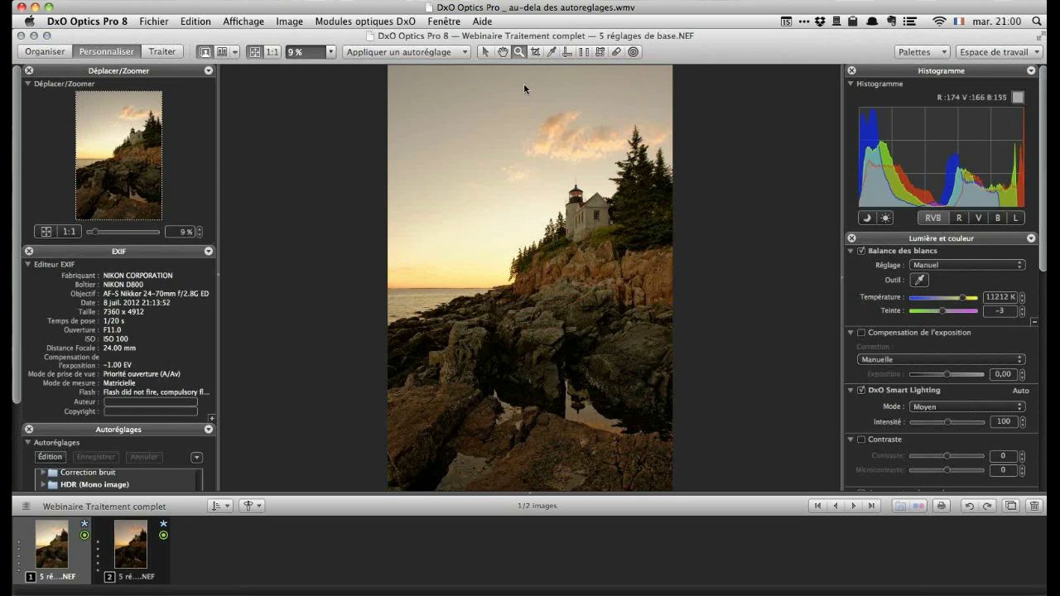
left_click(533, 351)
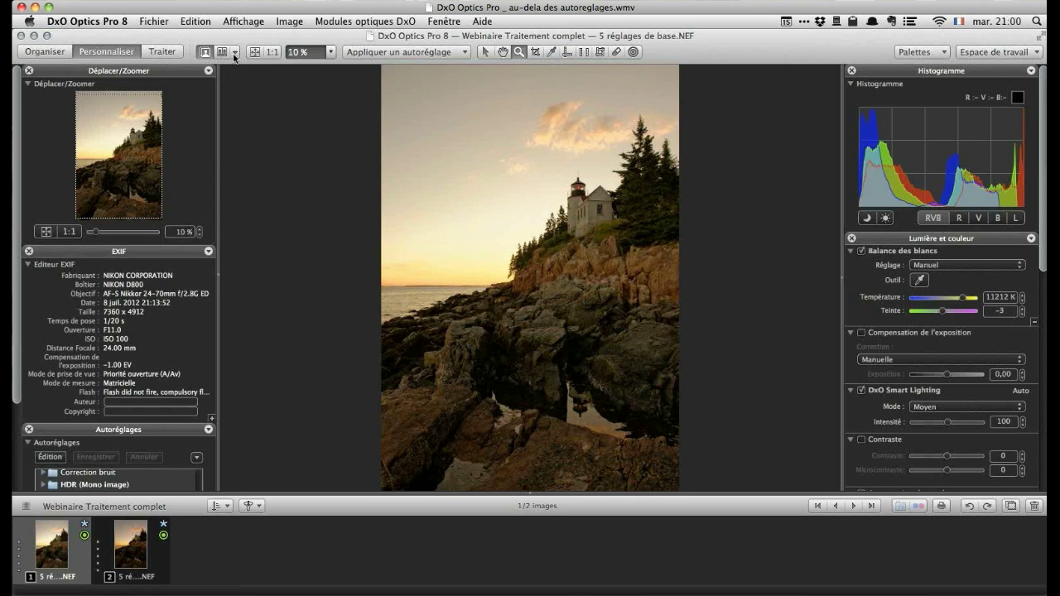
left_click(255, 52)
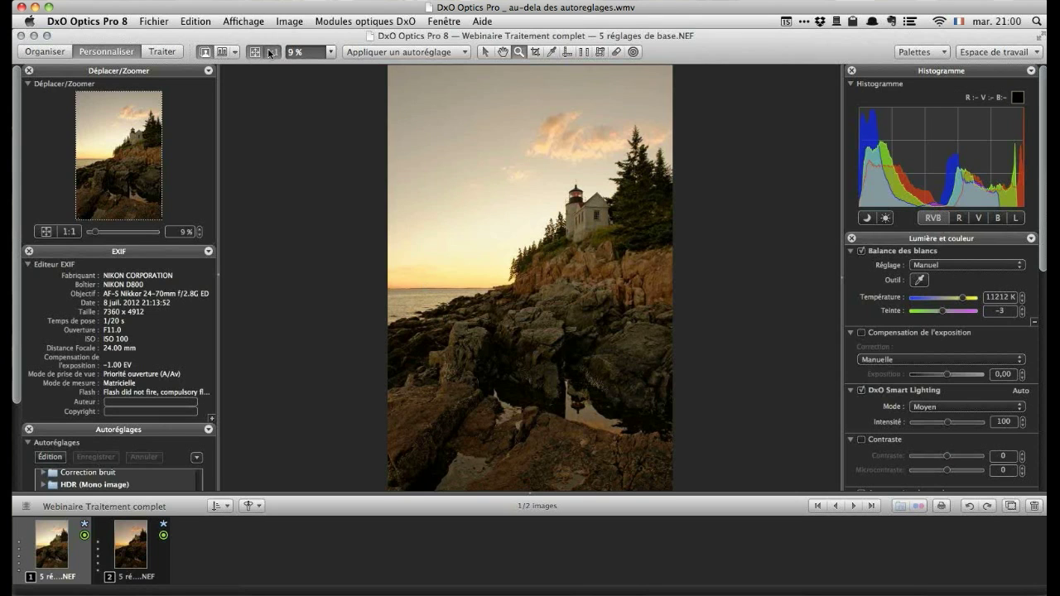
left_click(270, 52)
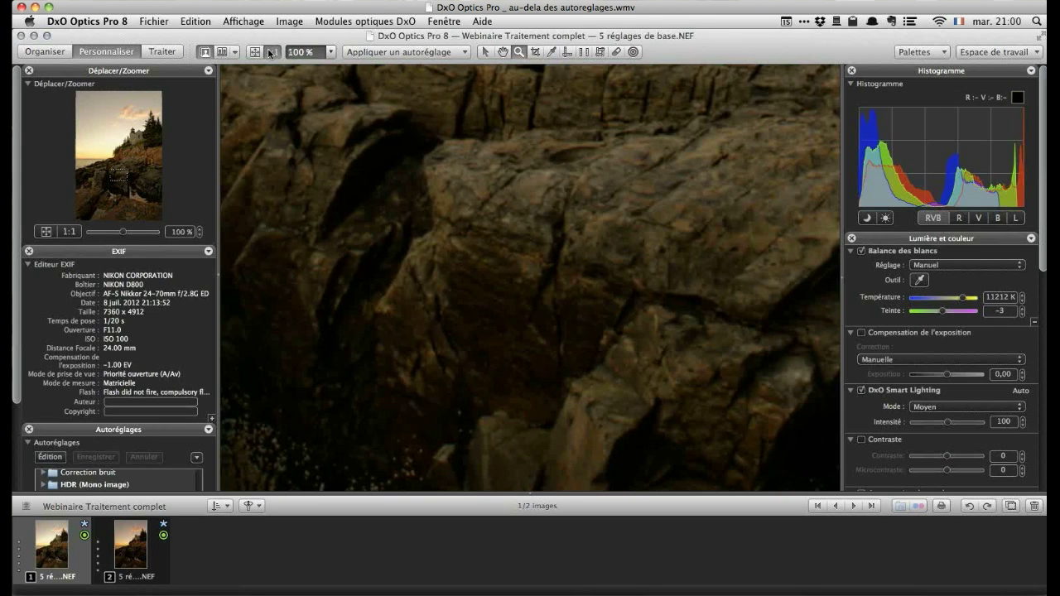
left_click(502, 53)
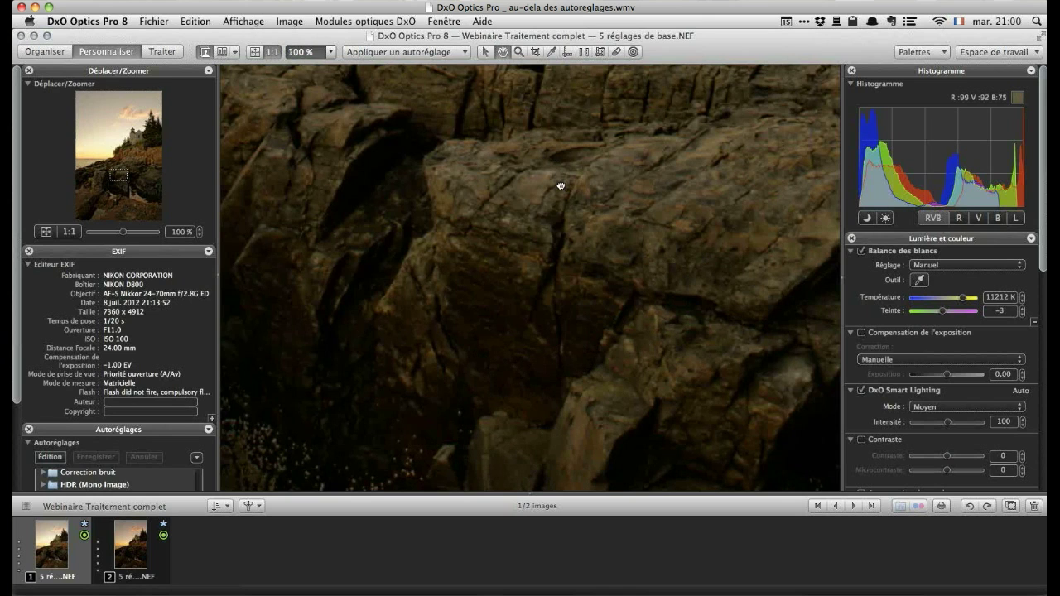
left_click_drag(560, 186, 561, 211)
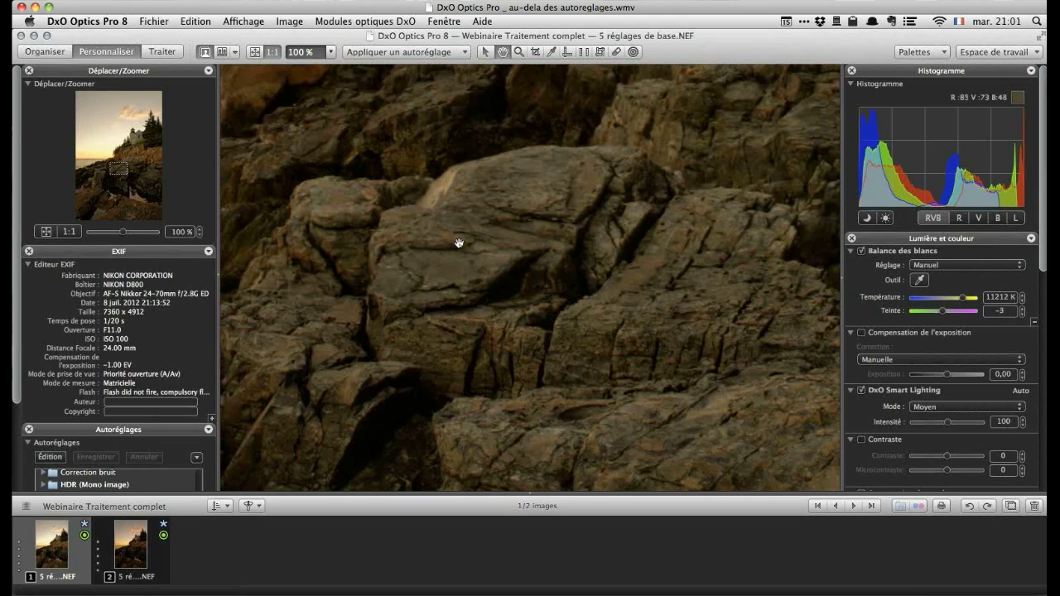
left_click_drag(459, 243, 584, 317)
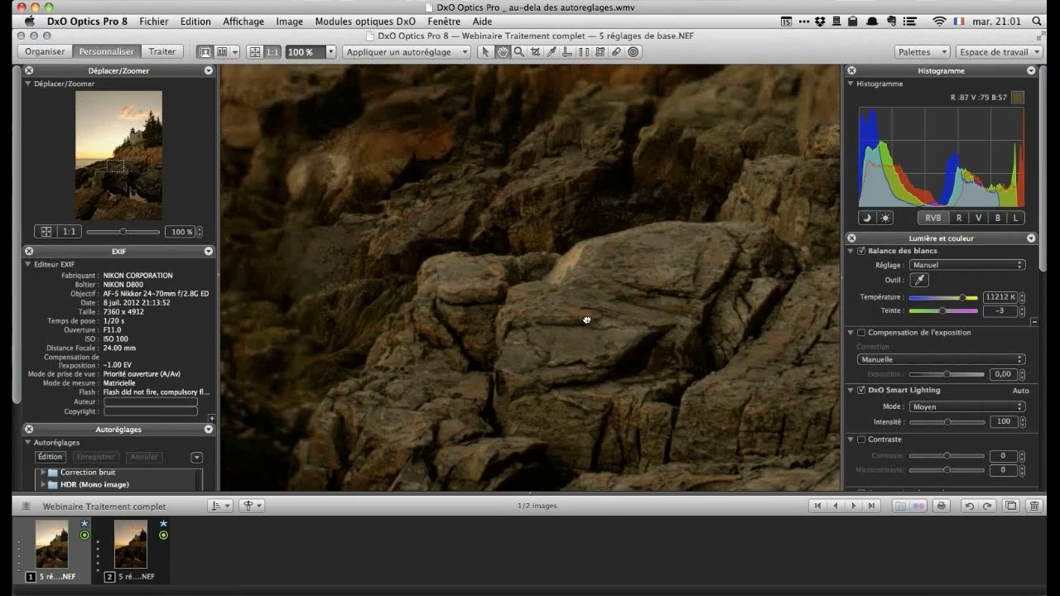
left_click_drag(622, 211, 602, 414)
left_click(254, 53)
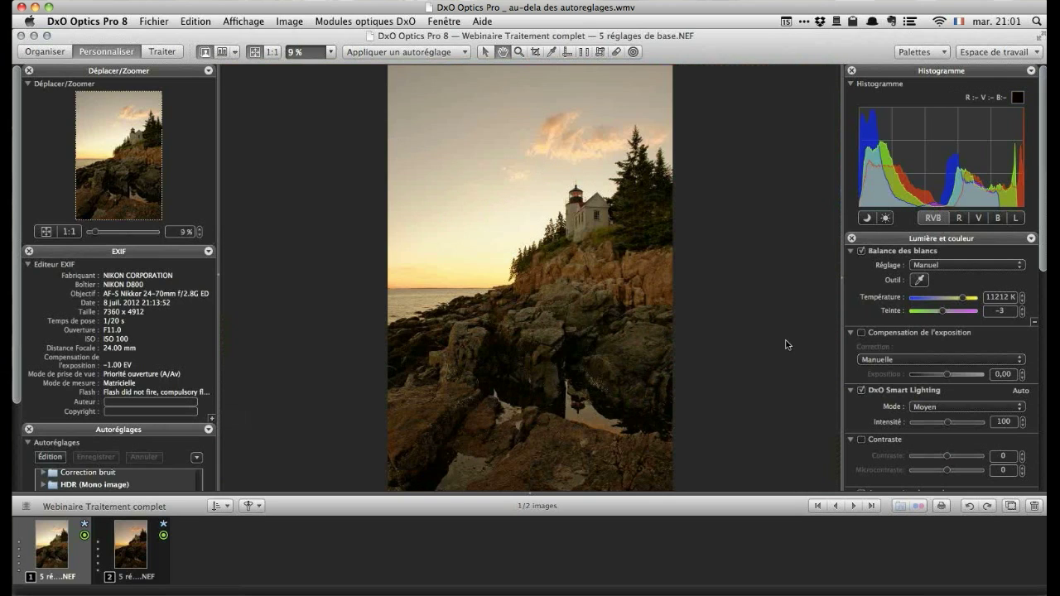
- Enable Contraste on lighthouse image 1, set Microcontraste to 100, and compare the image with the correction off and on
scroll(868, 366, "down", 2)
scroll(868, 365, "down", 3)
left_click(861, 389)
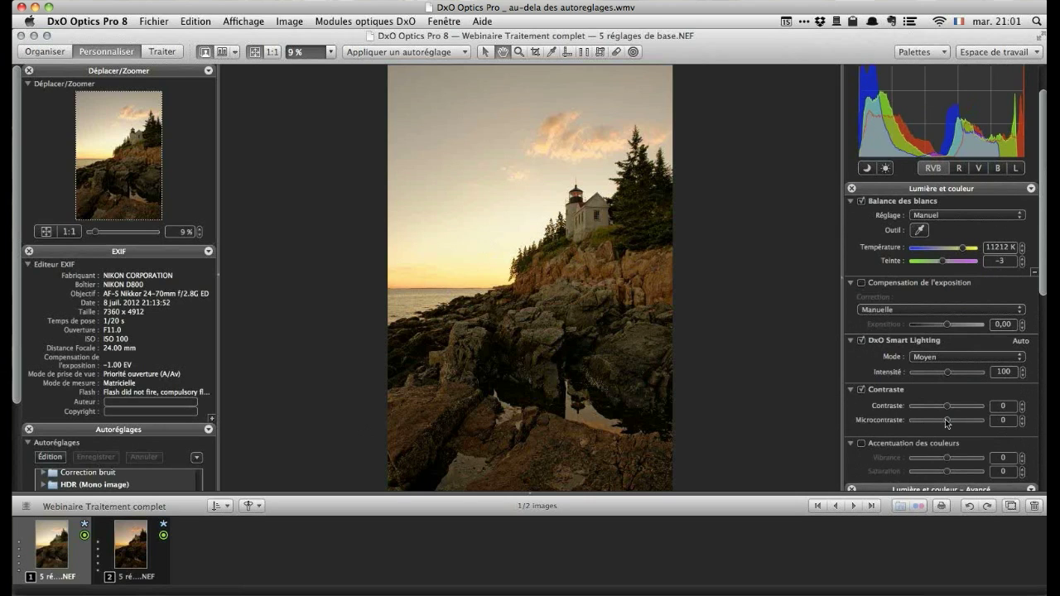
left_click_drag(948, 423, 988, 422)
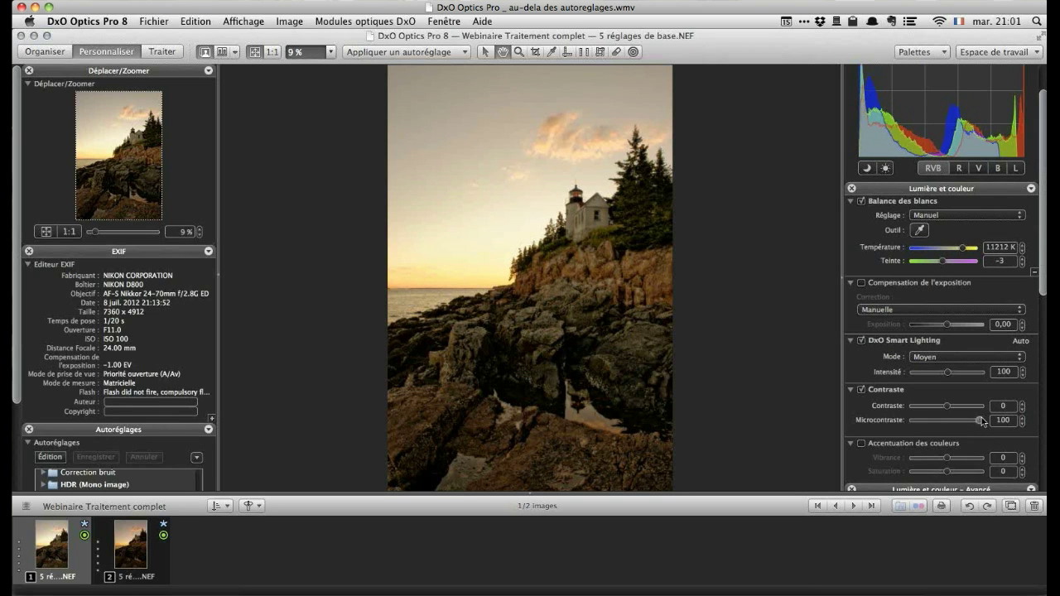
left_click(862, 390)
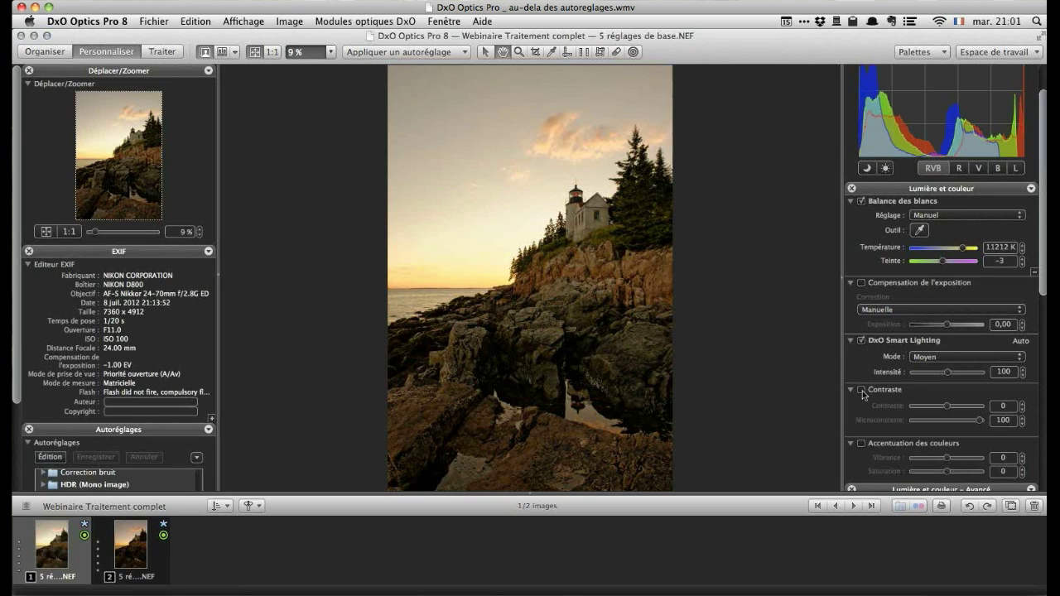
left_click(862, 391)
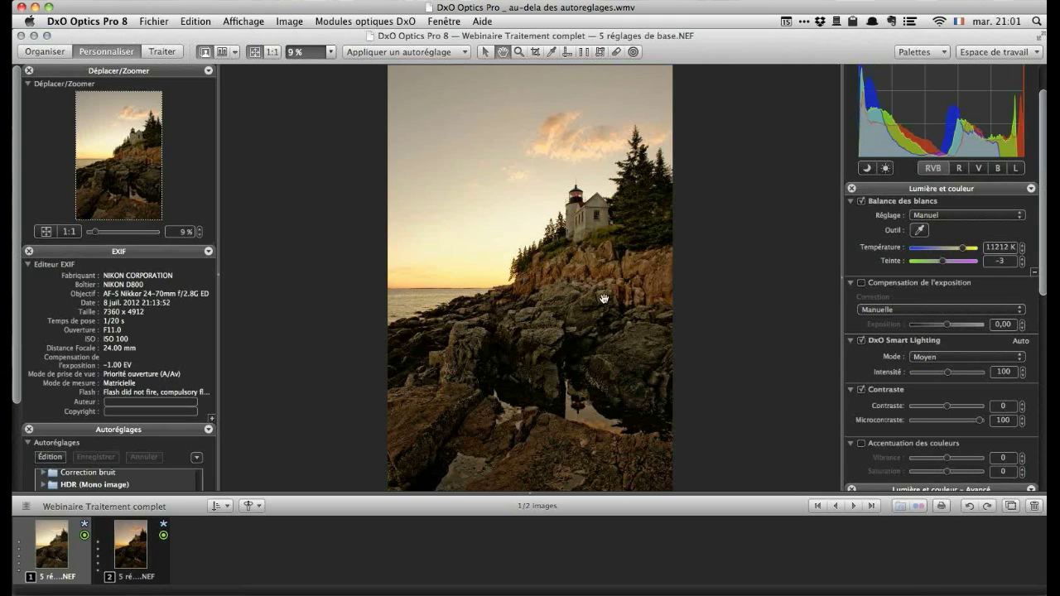
left_click(862, 390)
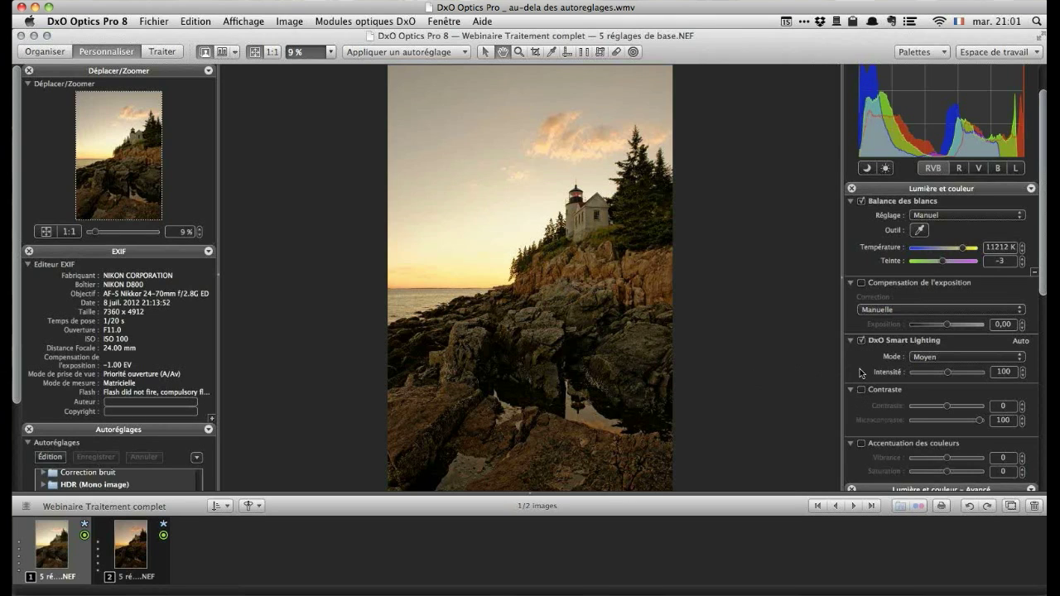
left_click(861, 388)
- Enable Accentuation des couleurs on lighthouse image 1 and set Vibrance to 36
scroll(872, 388, "down", 2)
left_click(861, 385)
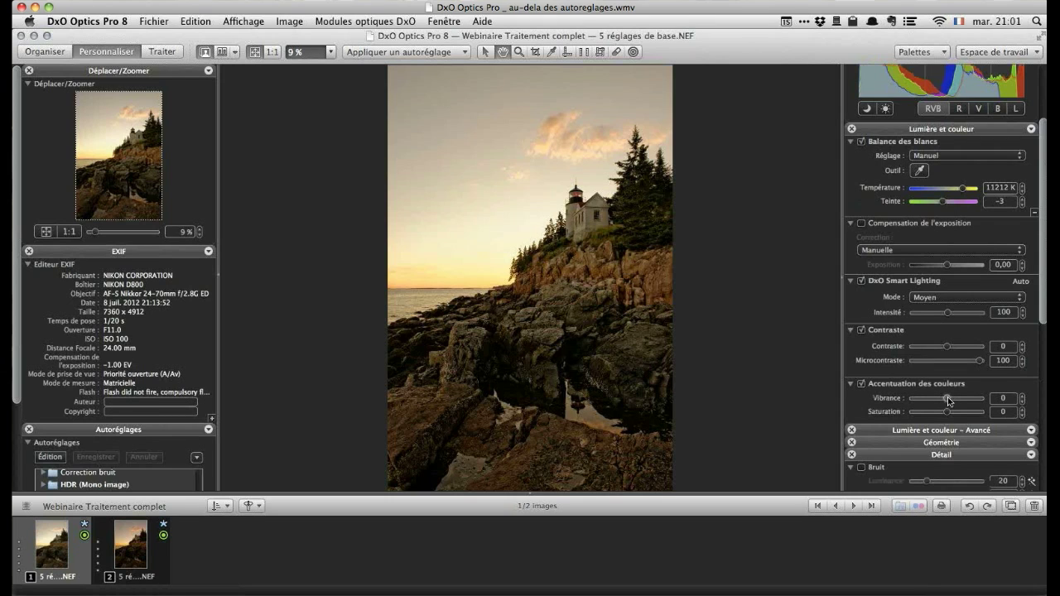
left_click_drag(948, 401, 958, 399)
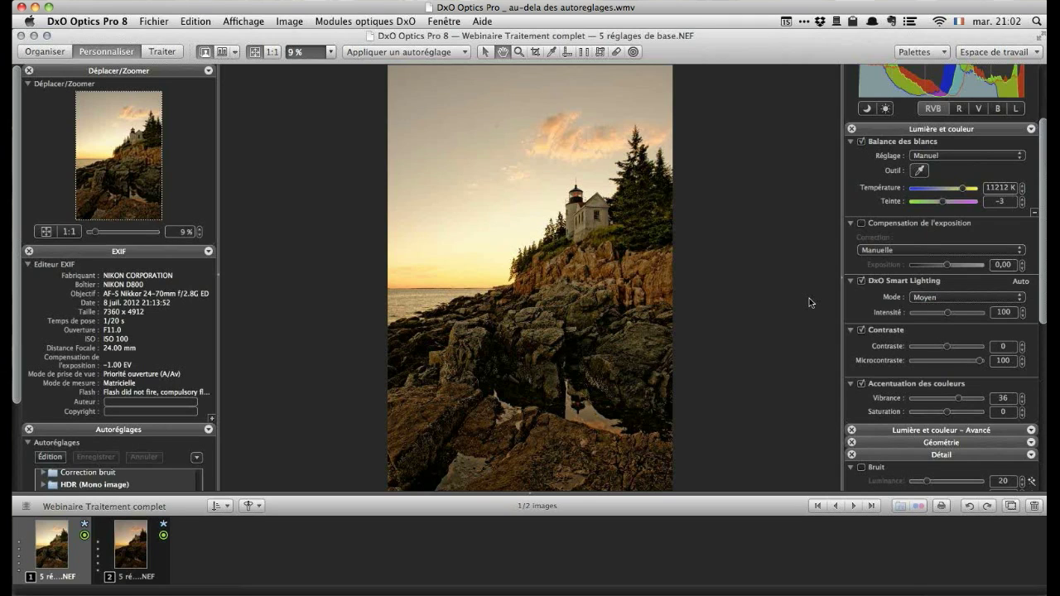
- Open the "Sélection DxO" project in processing mode and display the settings of the Web 600 pixels output format
left_click(45, 52)
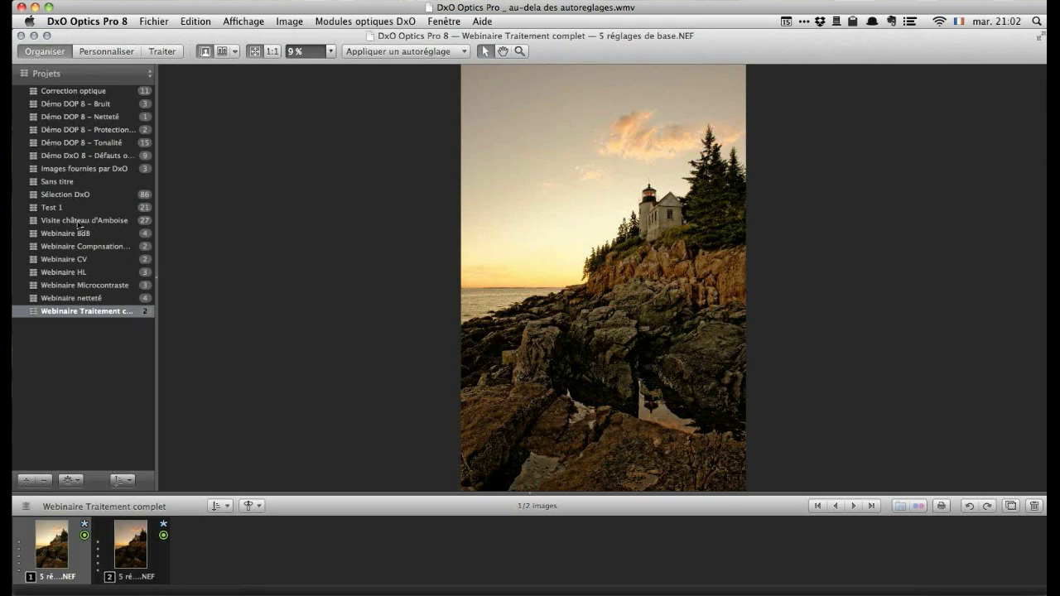
left_click(71, 197)
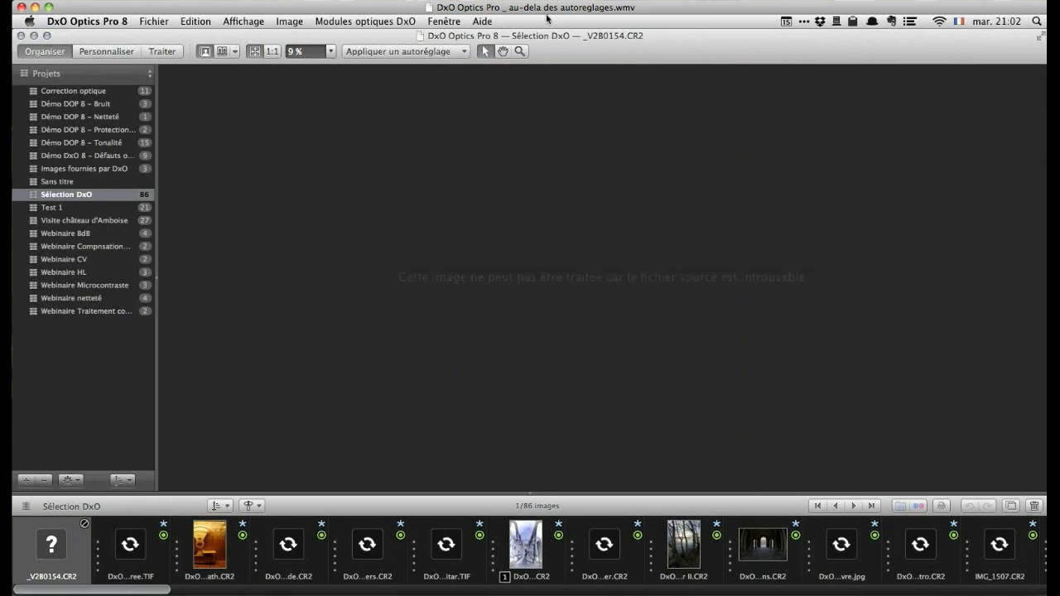
left_click(162, 53)
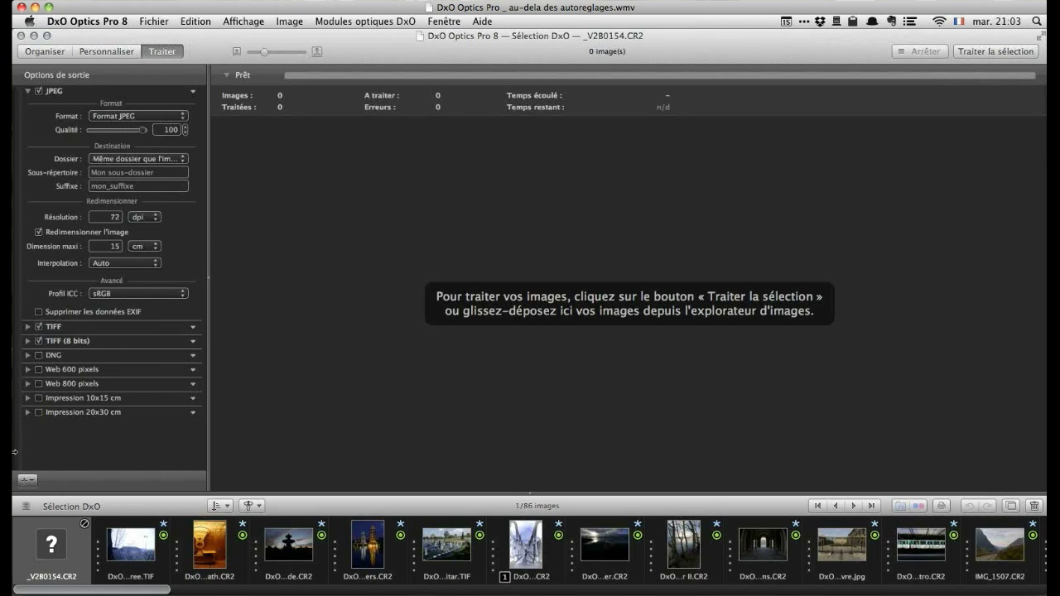
left_click(28, 91)
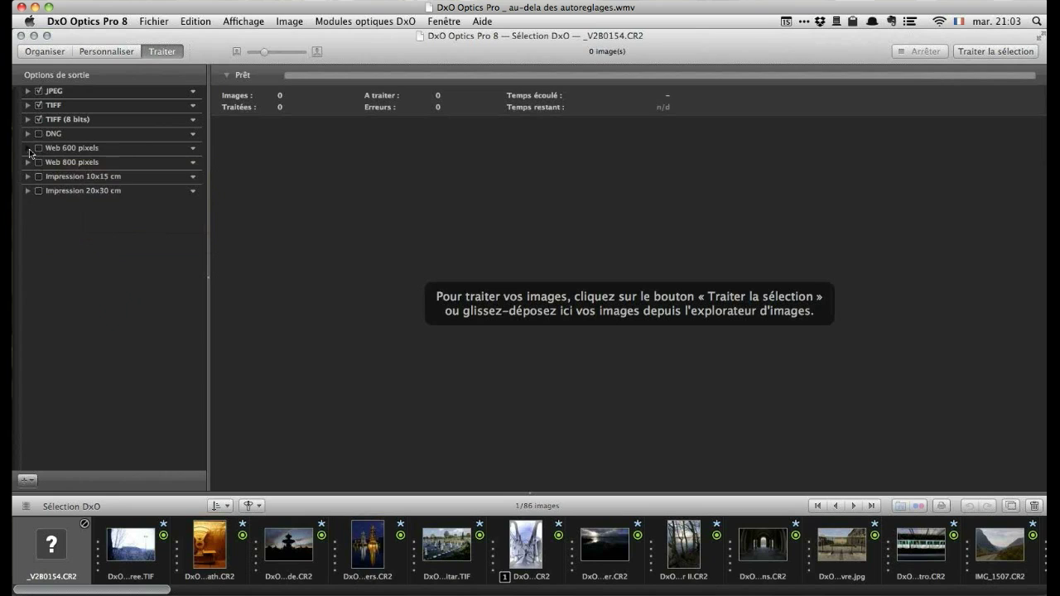
left_click(28, 148)
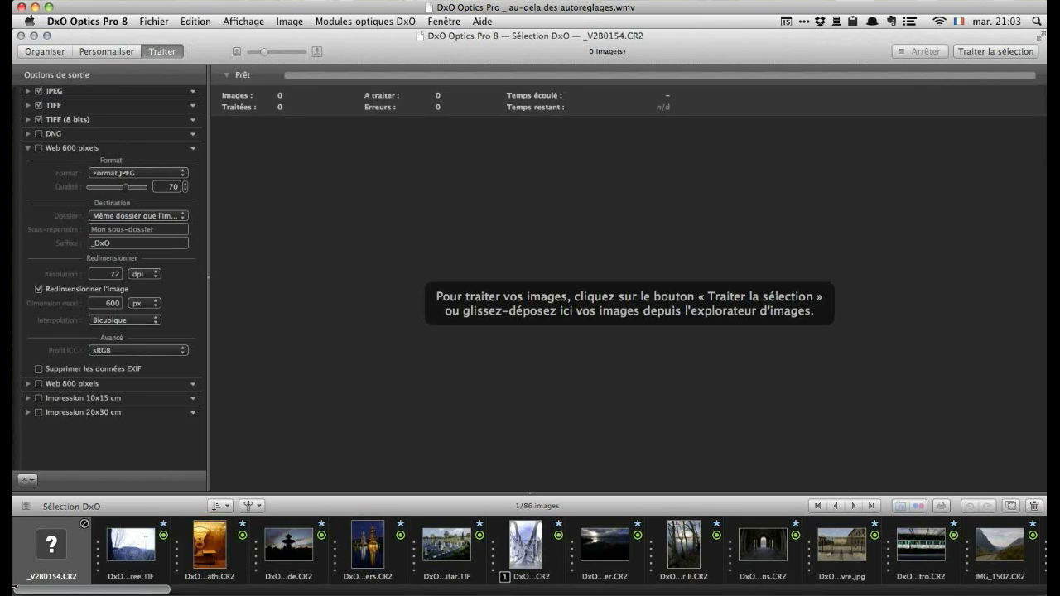
- Select the Violet Tree TIF image and disable the JPEG and TIFF (8 bits) output formats
mouse_move(131, 576)
left_click(144, 568)
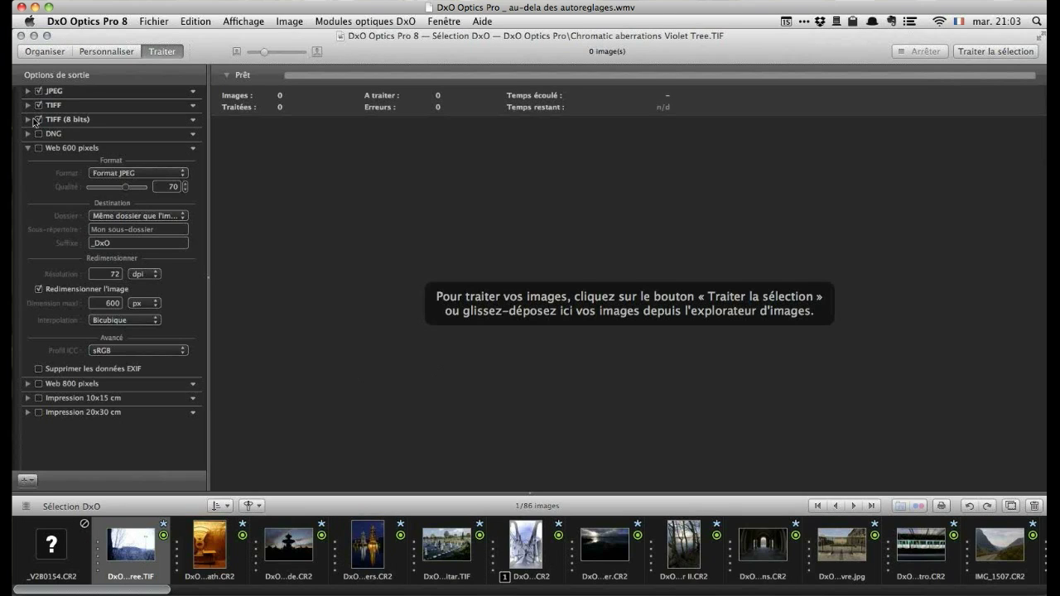
left_click(37, 119)
left_click(38, 91)
- Set the TIFF output's subfolder to "Sortie TIFF" and review its destination folder and interpolation choices
left_click(28, 106)
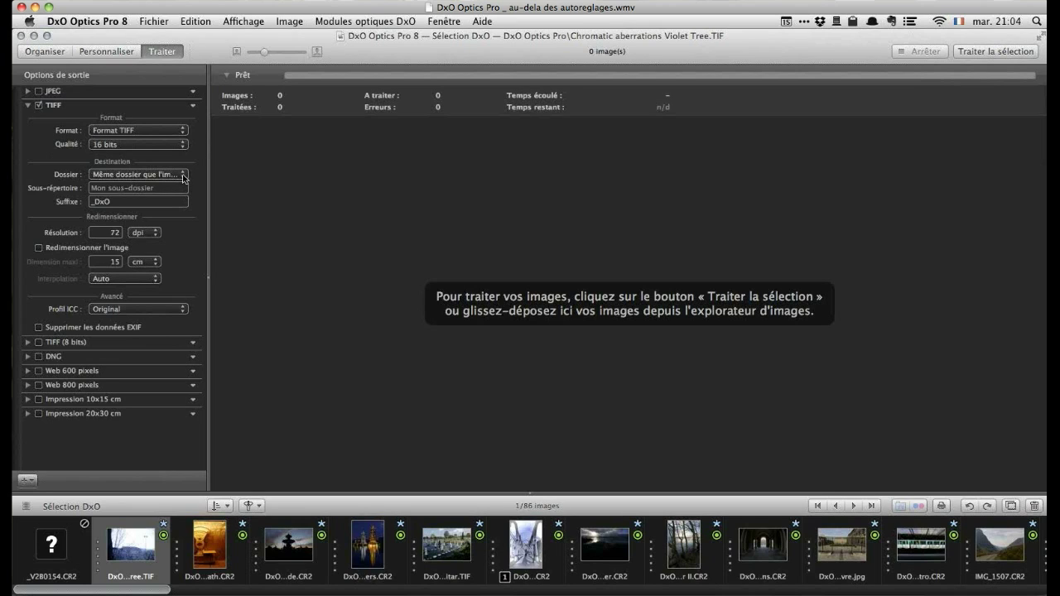
left_click(184, 177)
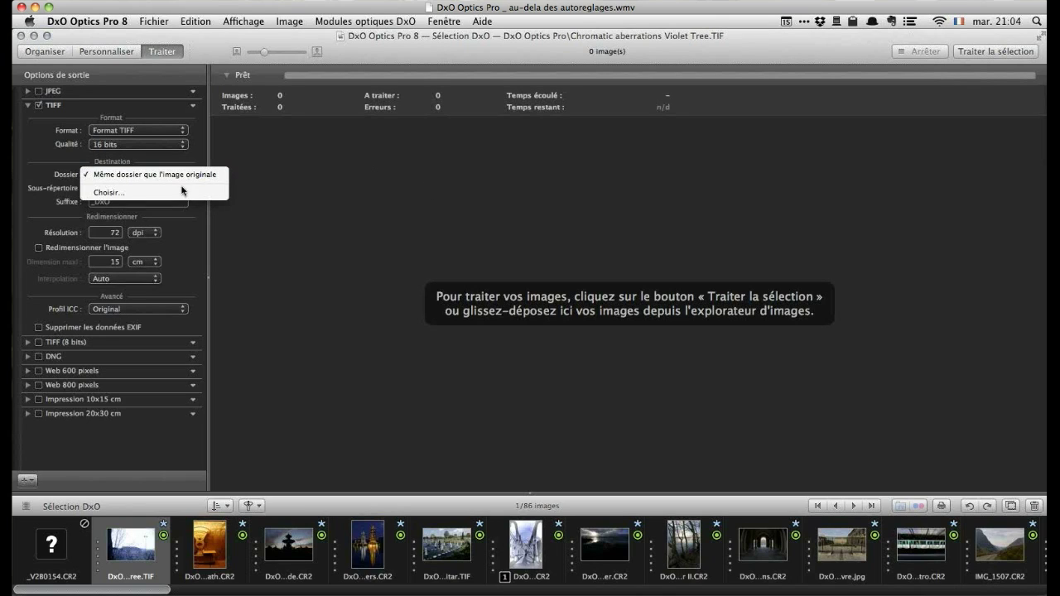
left_click(333, 186)
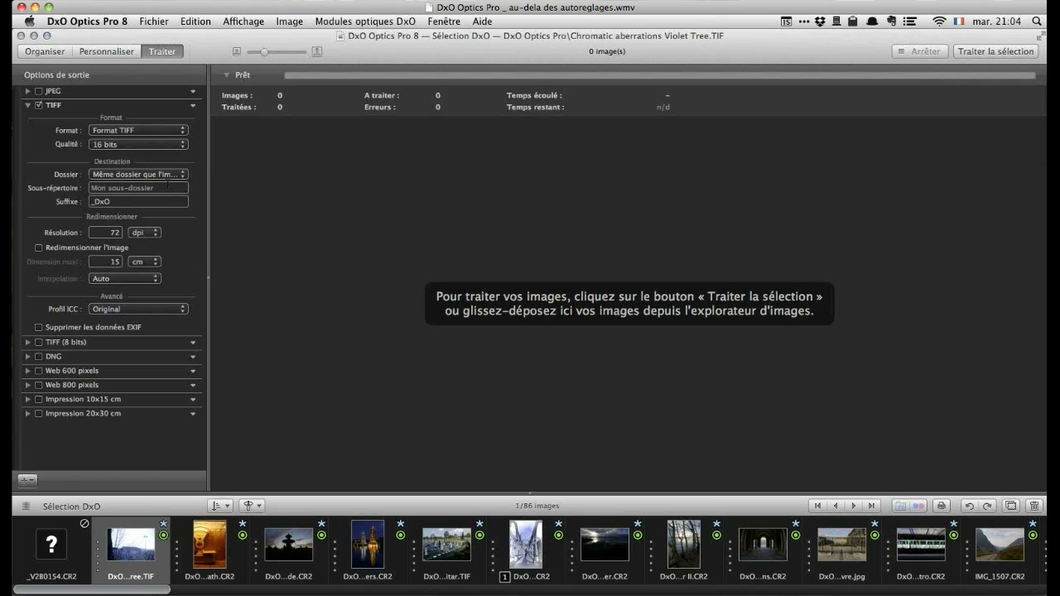
key("Tab")
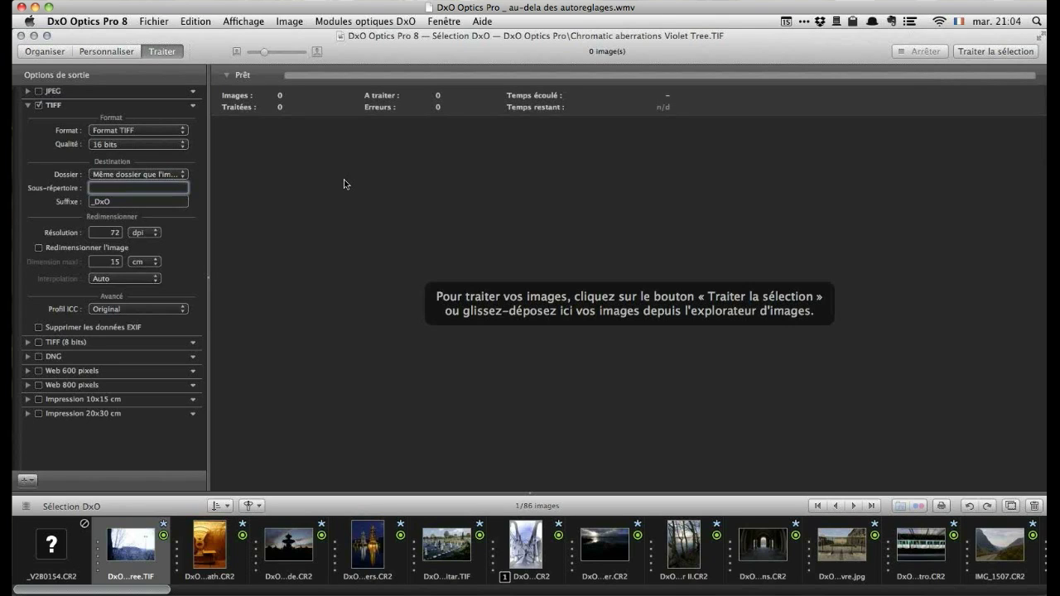
type("Sortie TIFF")
left_click(155, 280)
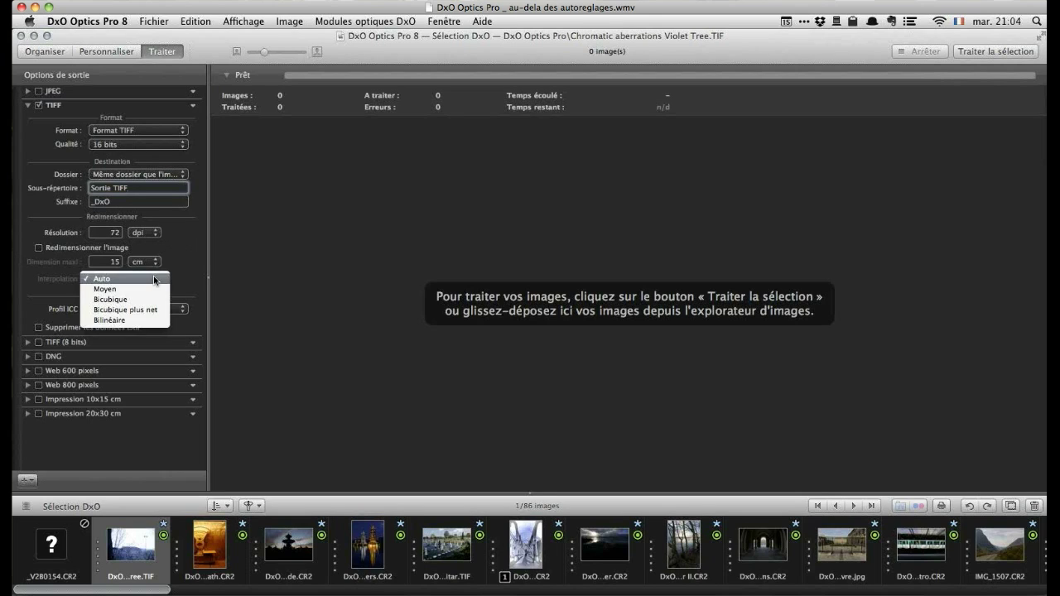
left_click(191, 280)
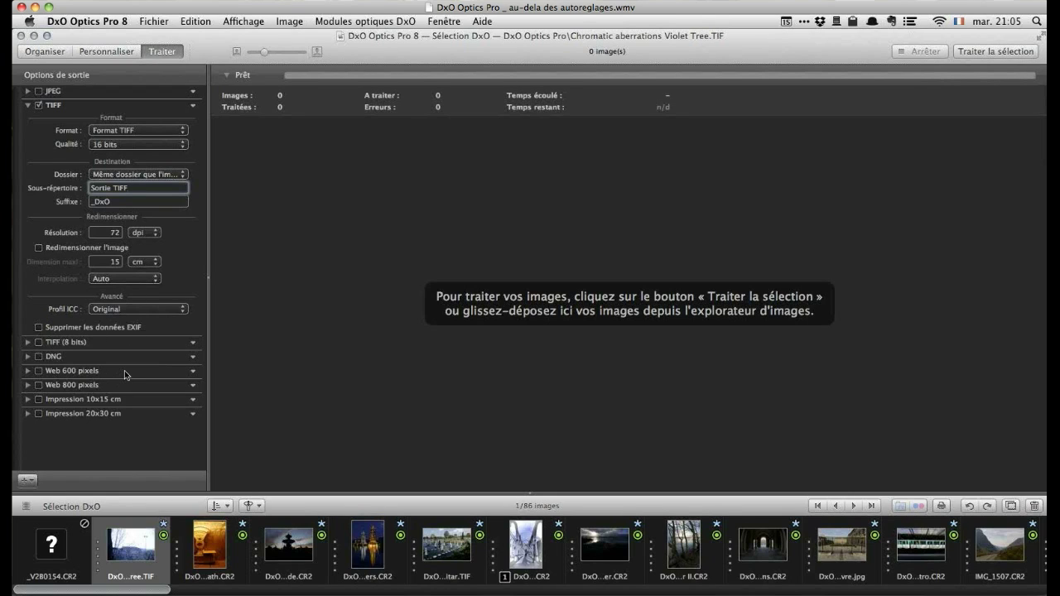
left_click(38, 328)
- Enable the Web 600 pixels output format and set its subfolder to "Sortie_Web"
left_click(28, 371)
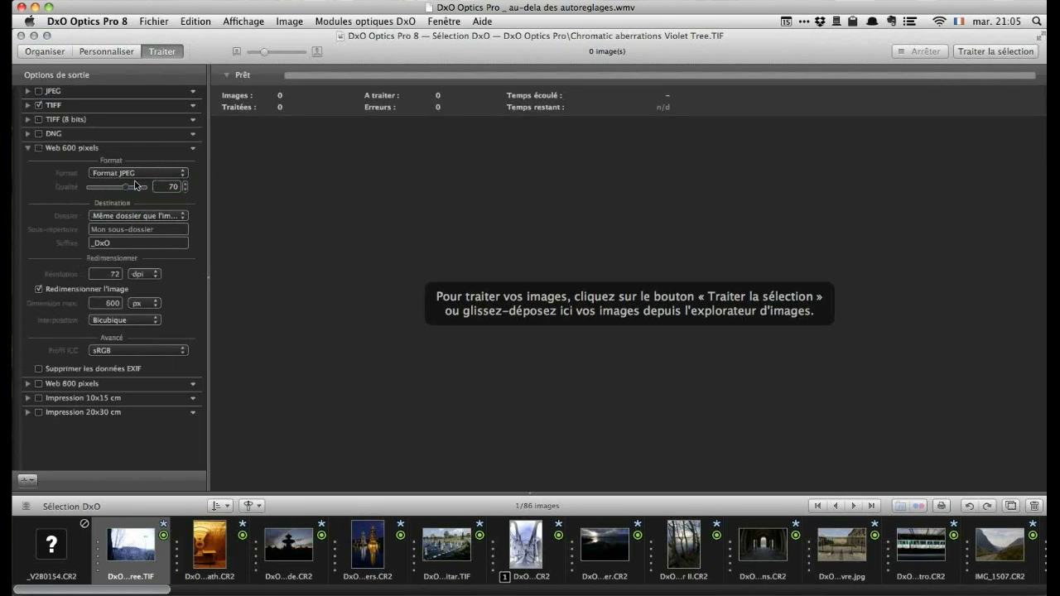
left_click(38, 149)
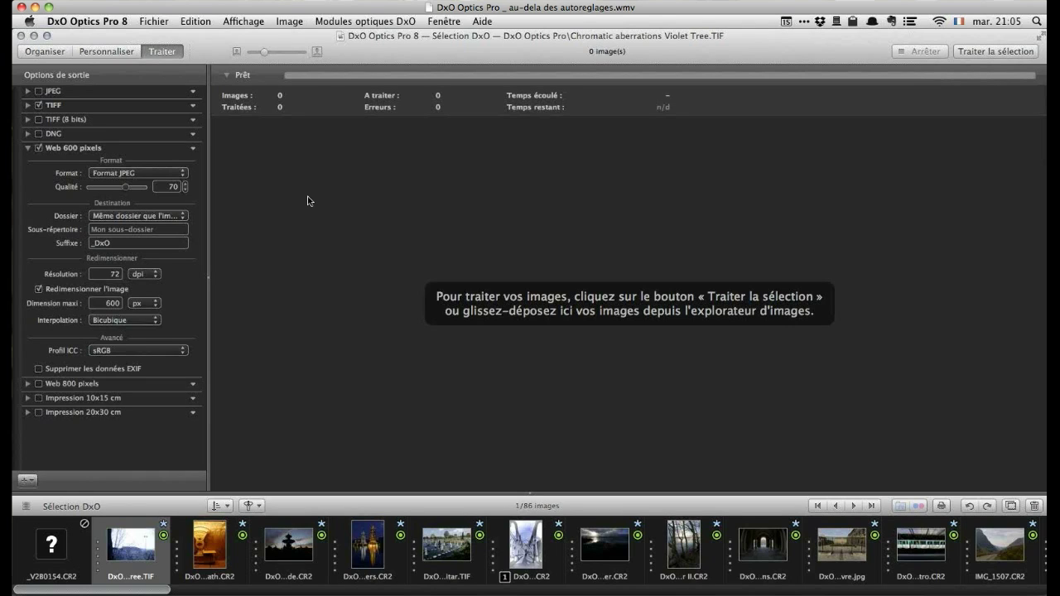
left_click(140, 231)
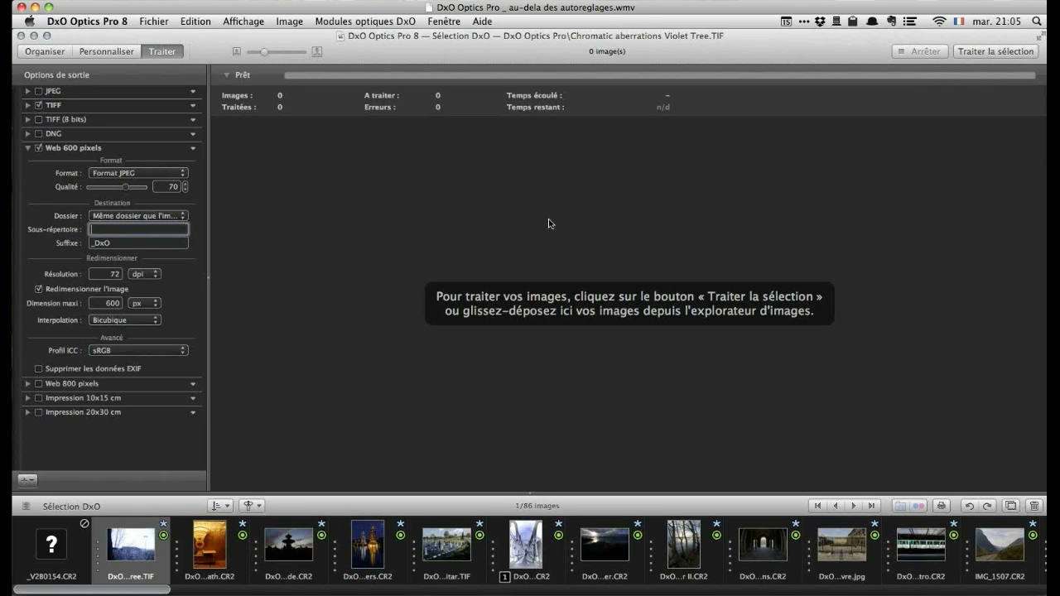
type("Sortie_Web")
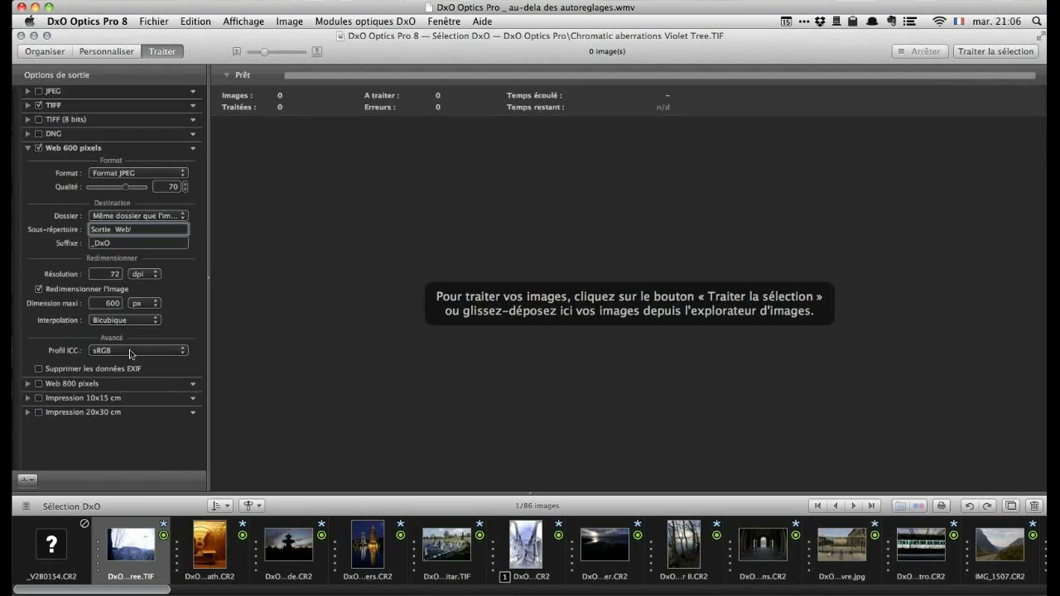
- Select the Cath, Concorde, towers, ruin and Cooper II CR2 images and process them with the enabled output formats
left_click(207, 544)
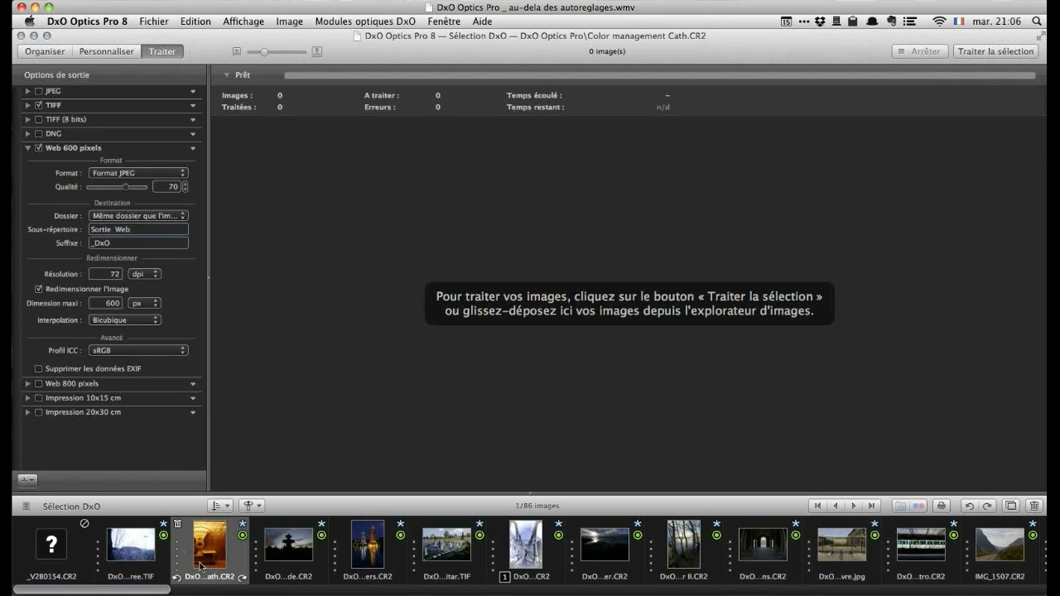
left_click(396, 550, "shift")
mouse_move(511, 557)
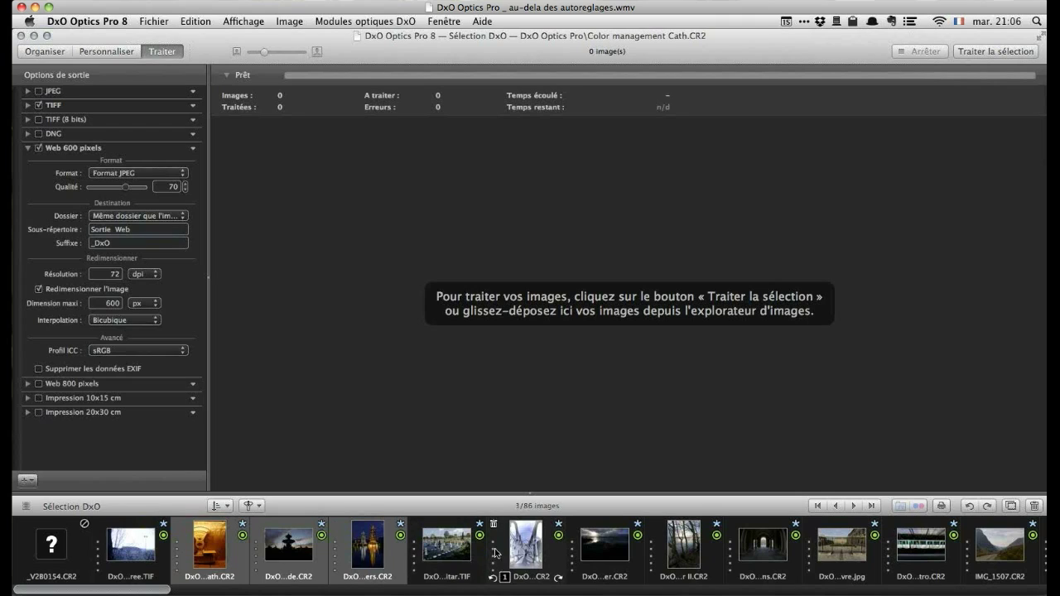
left_click(506, 556, "super")
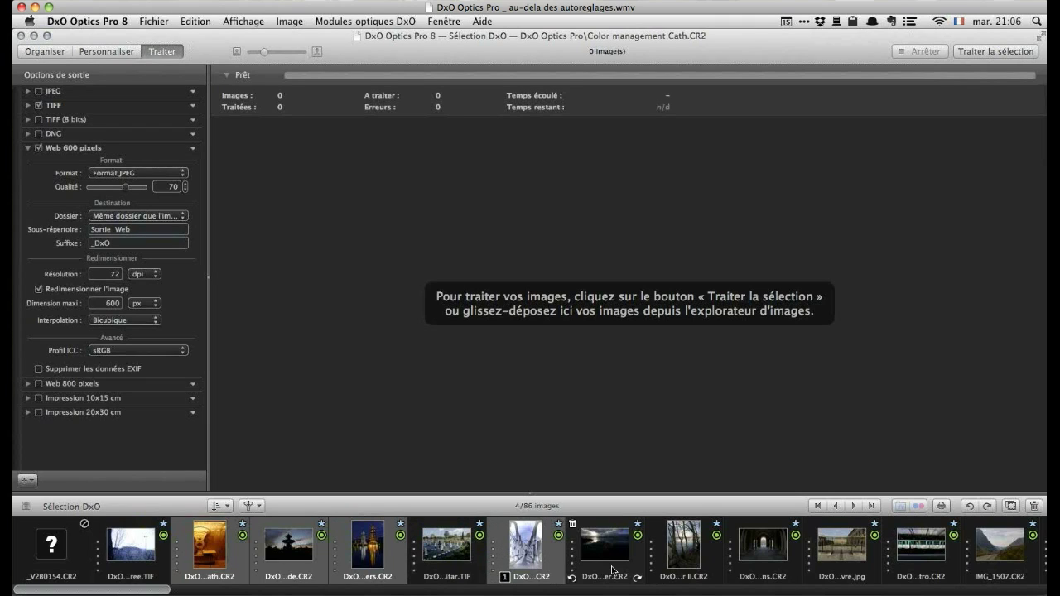
left_click(663, 556, "super")
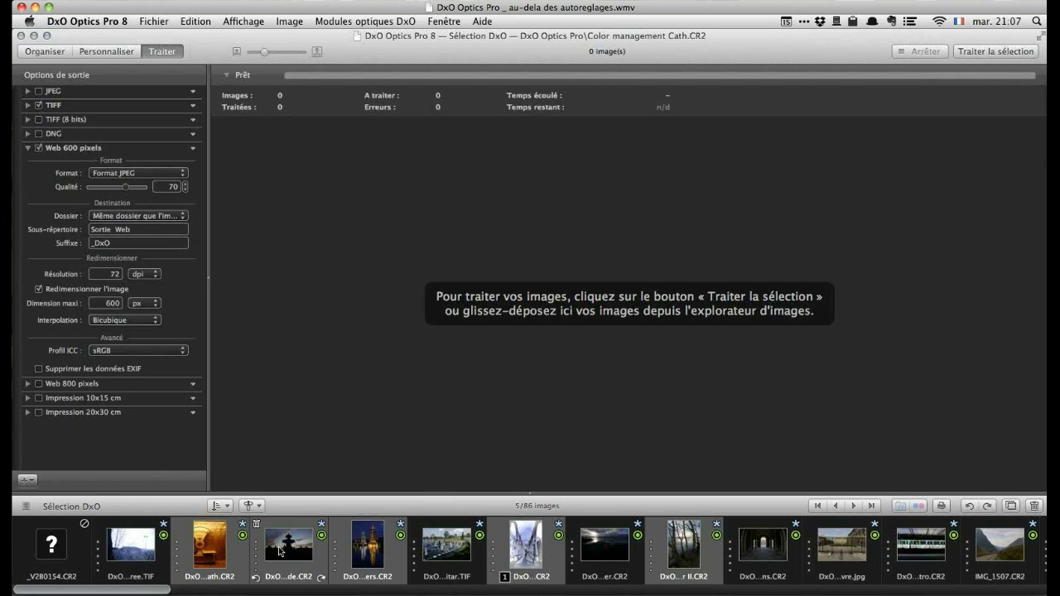
left_click_drag(280, 552, 447, 329)
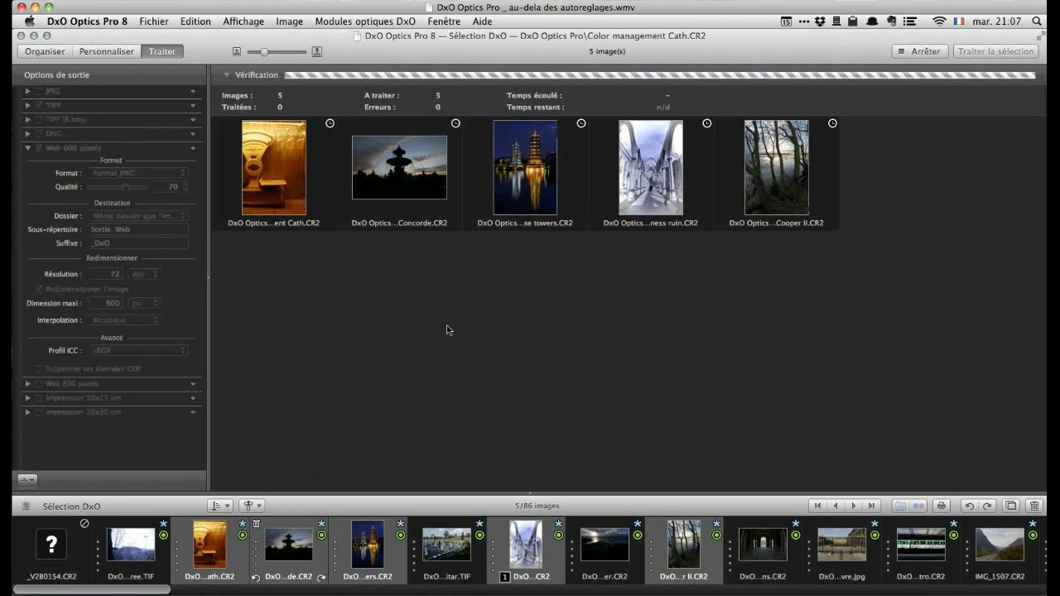
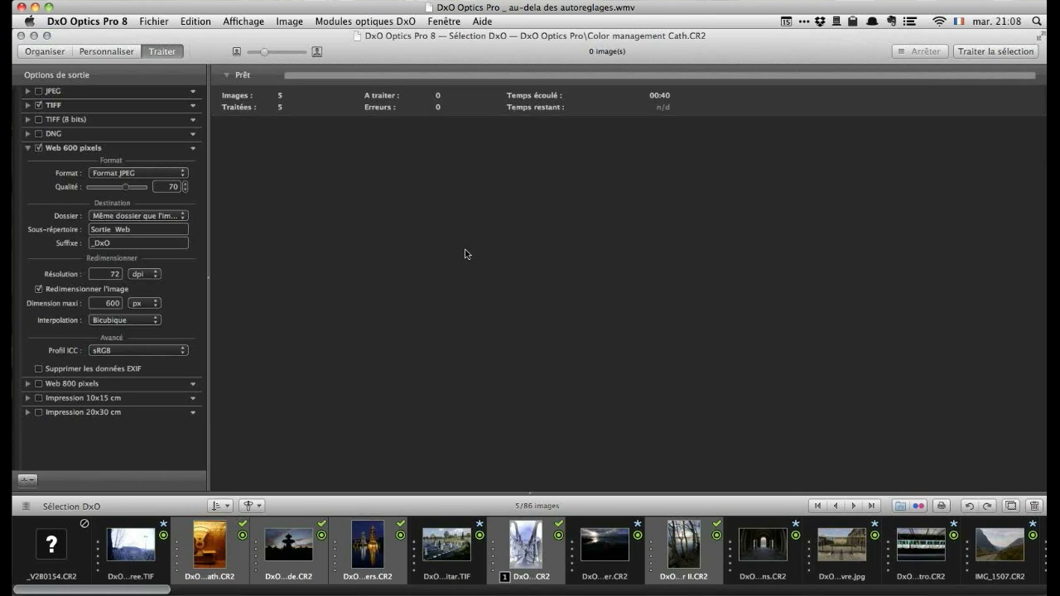
- Switch the image source in organize mode from projects to folders and examine the folder tree
left_click(44, 52)
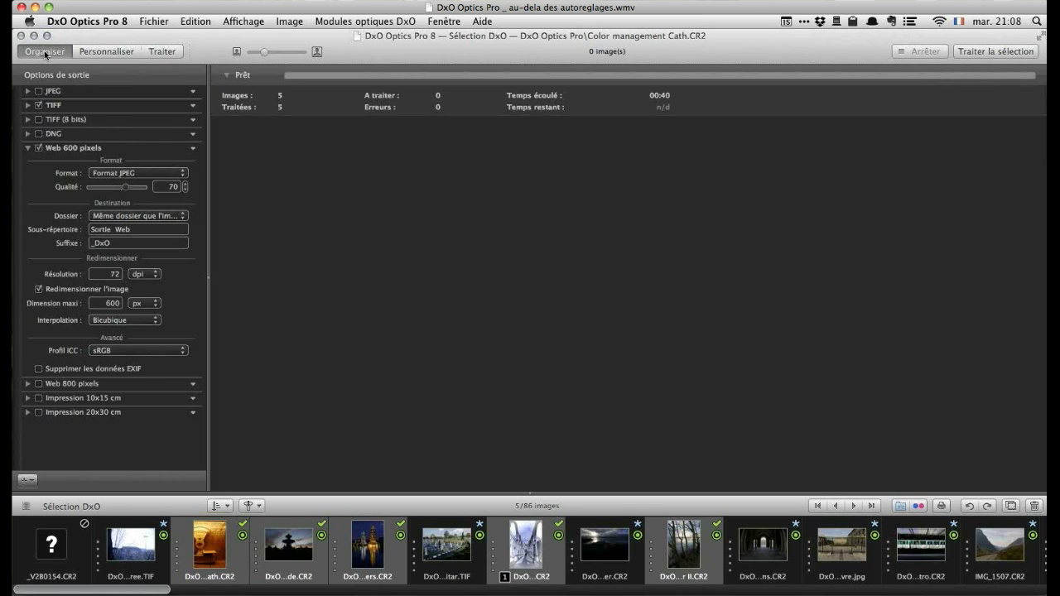
left_click(51, 74)
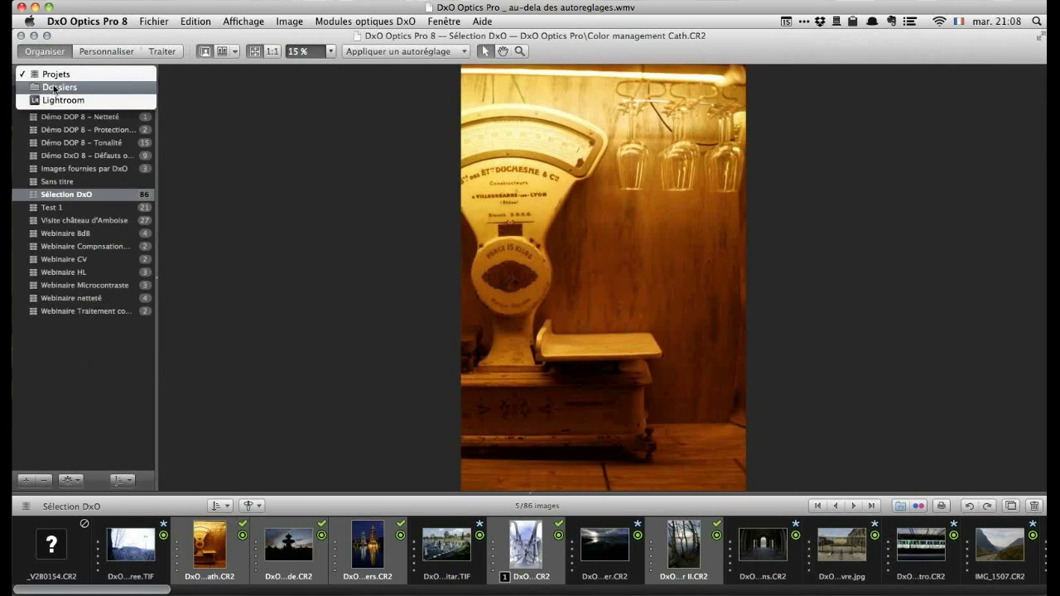
left_click(53, 86)
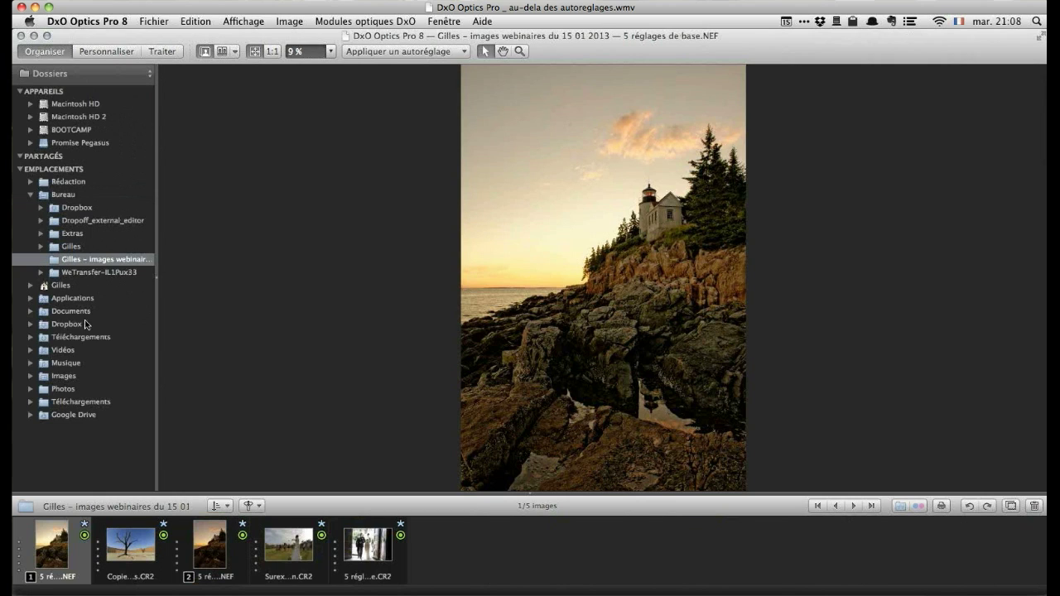
mouse_move(166, 285)
mouse_move(218, 189)
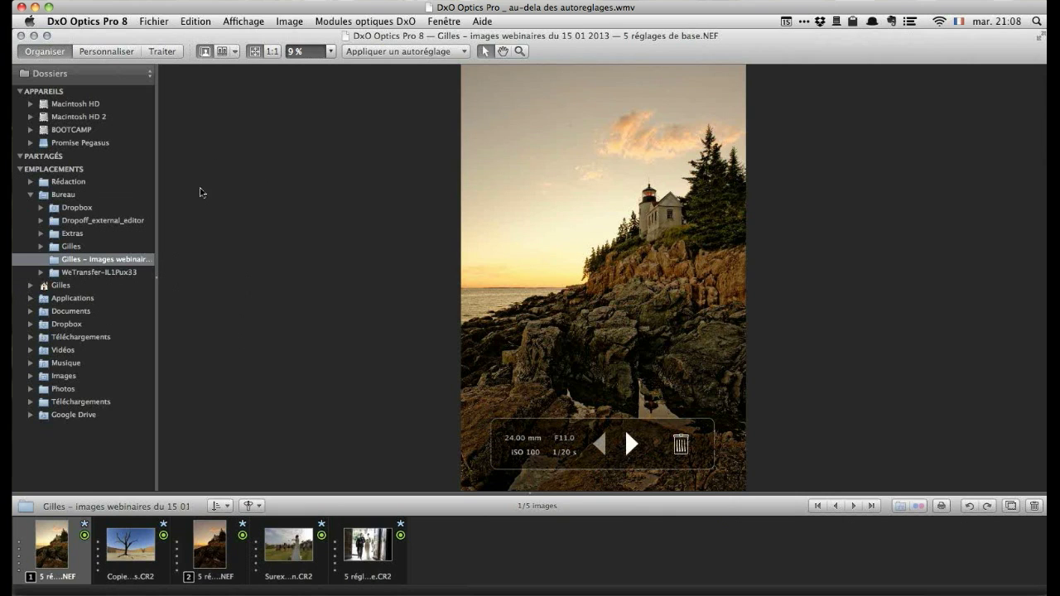
- Set the Web 600 pixels output's destination folder to Bureau
left_click(168, 51)
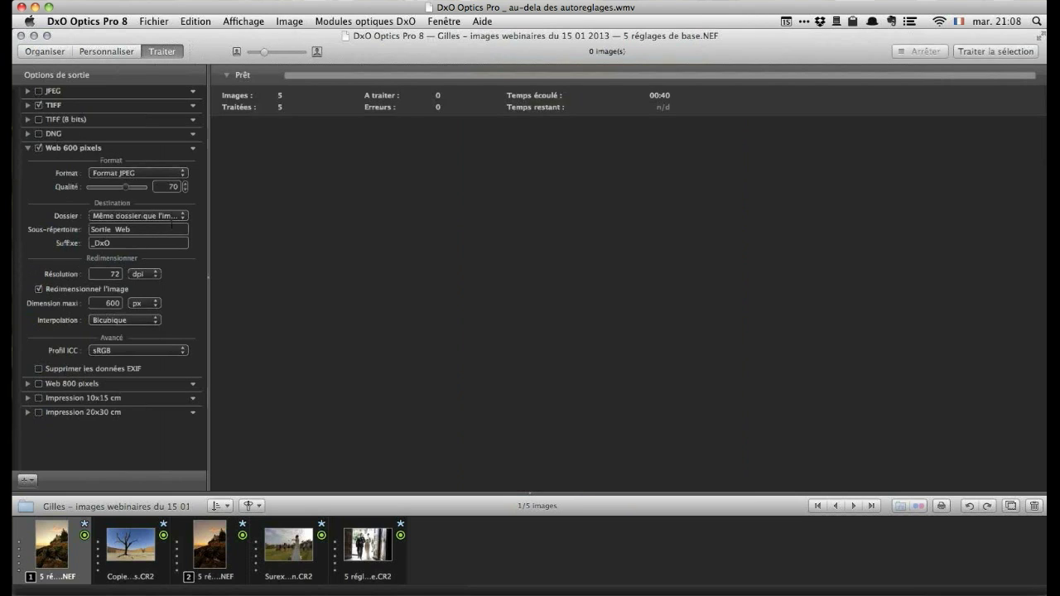
left_click(184, 216)
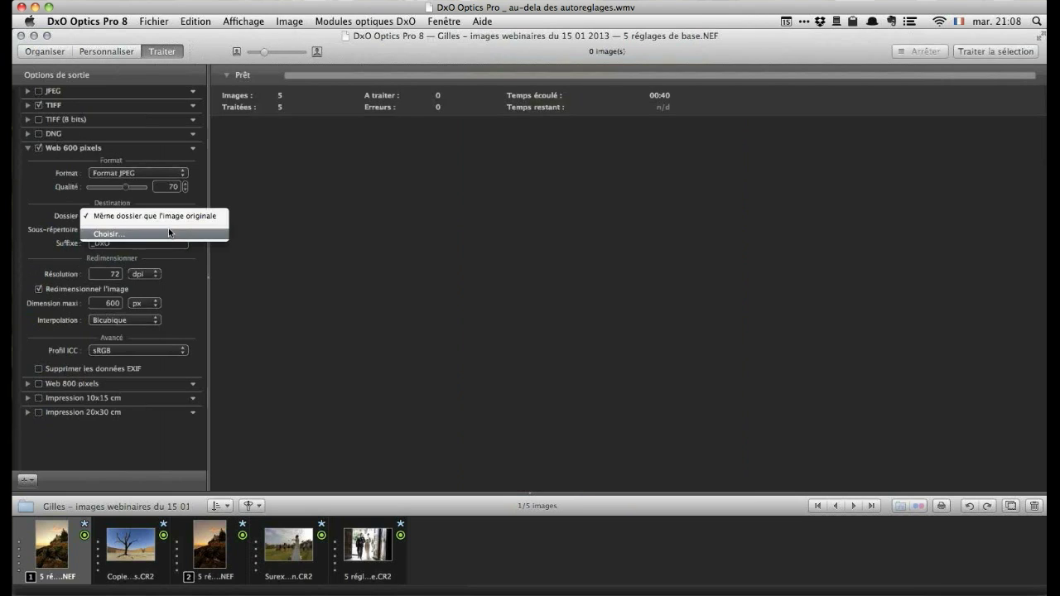
left_click(168, 230)
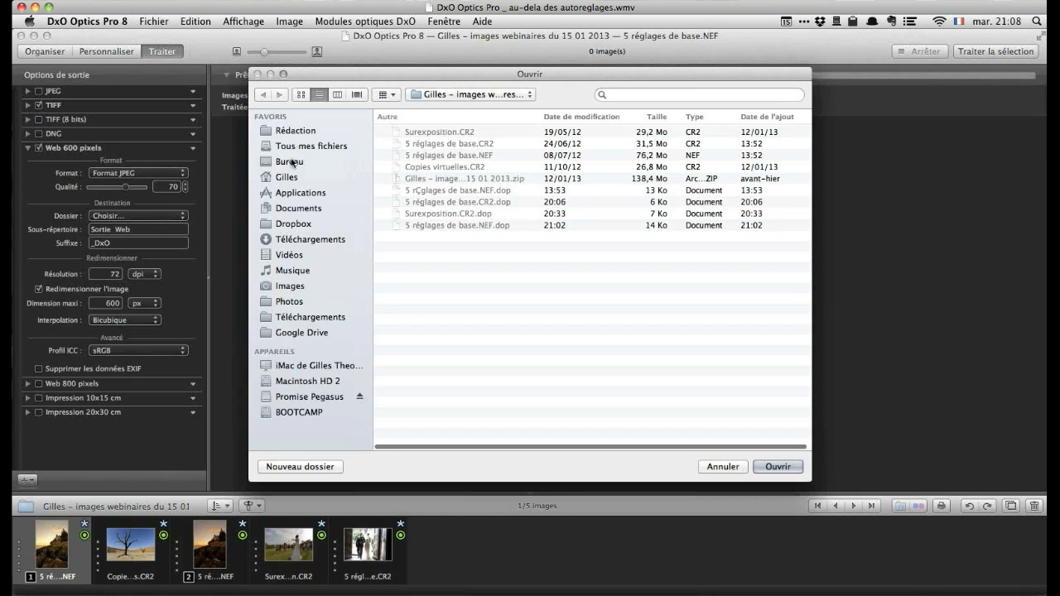
left_click(291, 160)
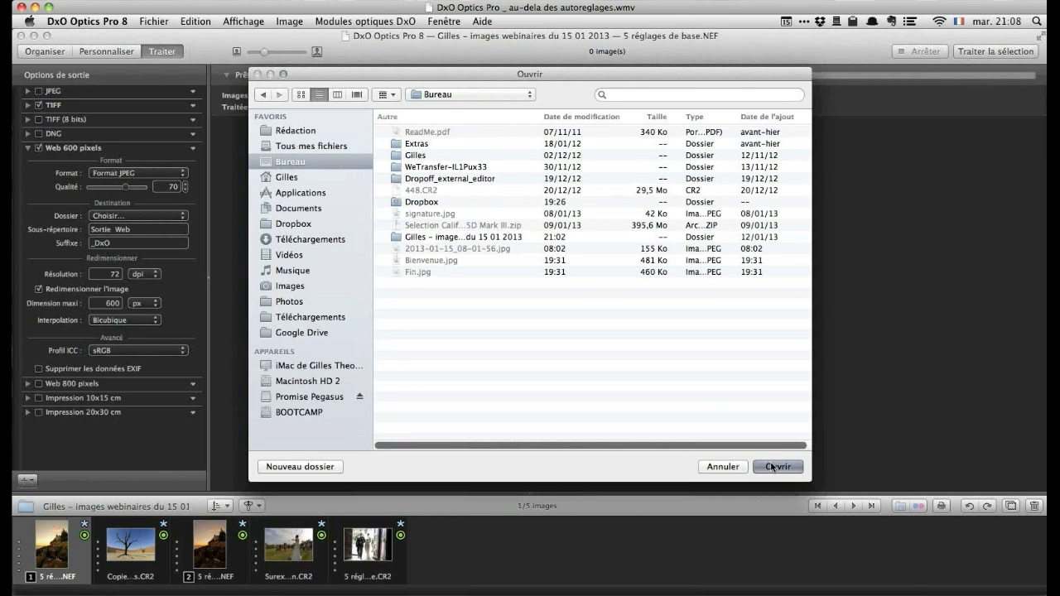
left_click(770, 464)
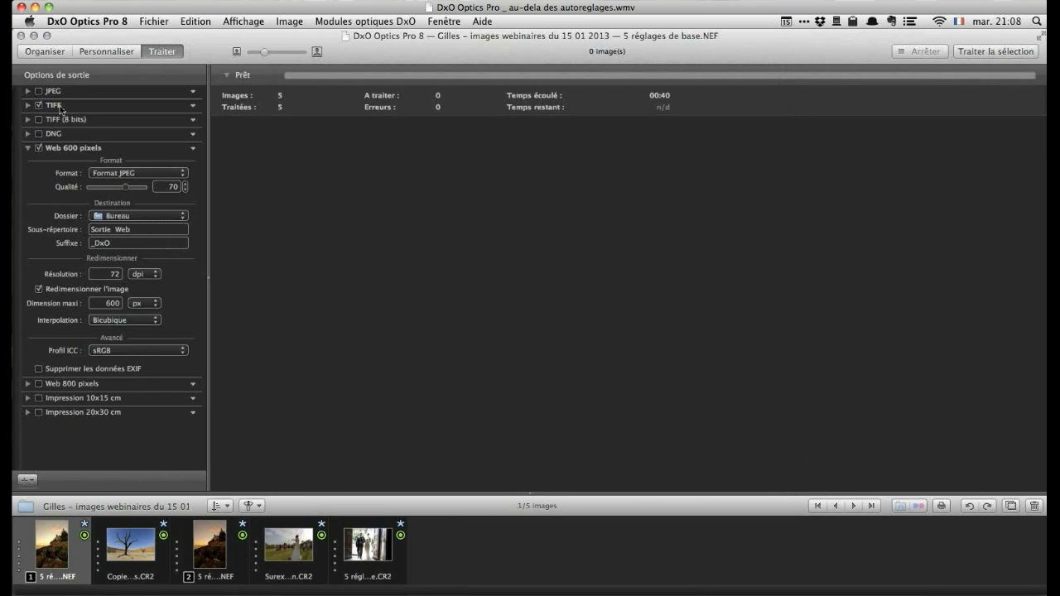
- Set the TIFF output's destination folder to Bureau, keeping the TIFF format enabled
left_click(38, 106)
left_click(37, 105)
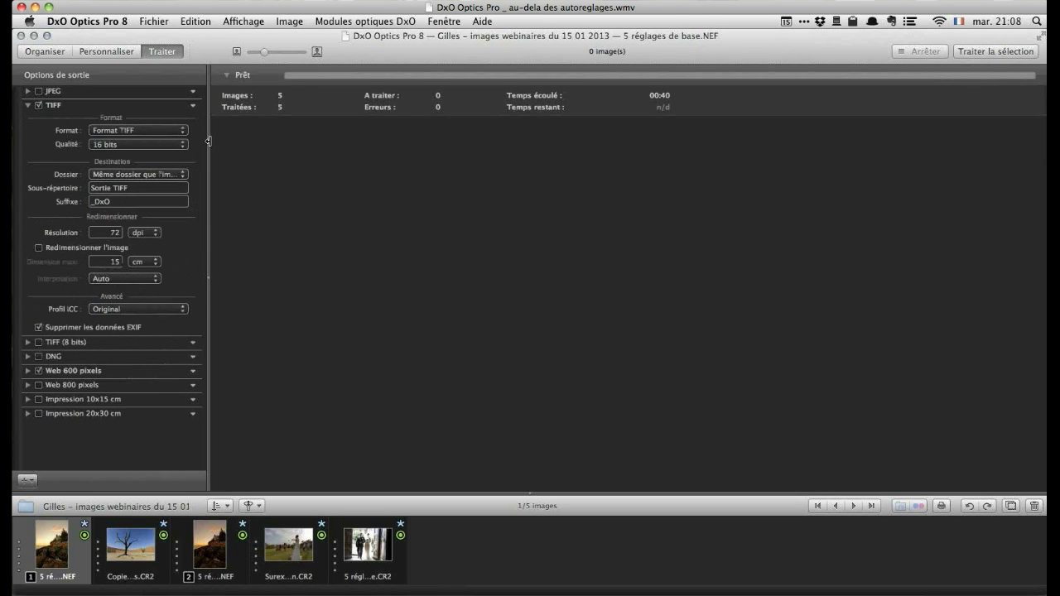
left_click(184, 176)
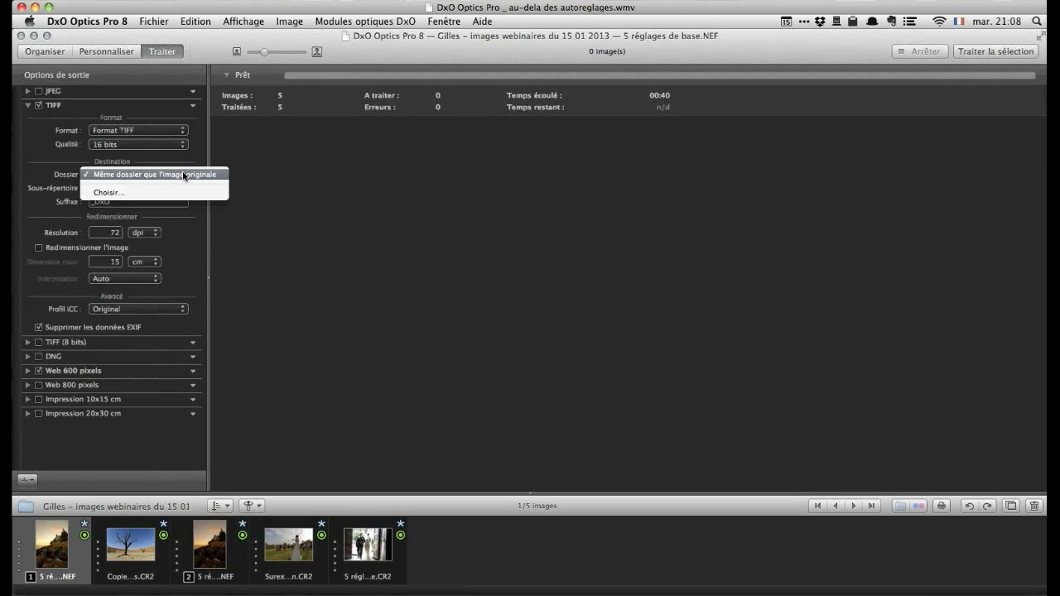
left_click(172, 193)
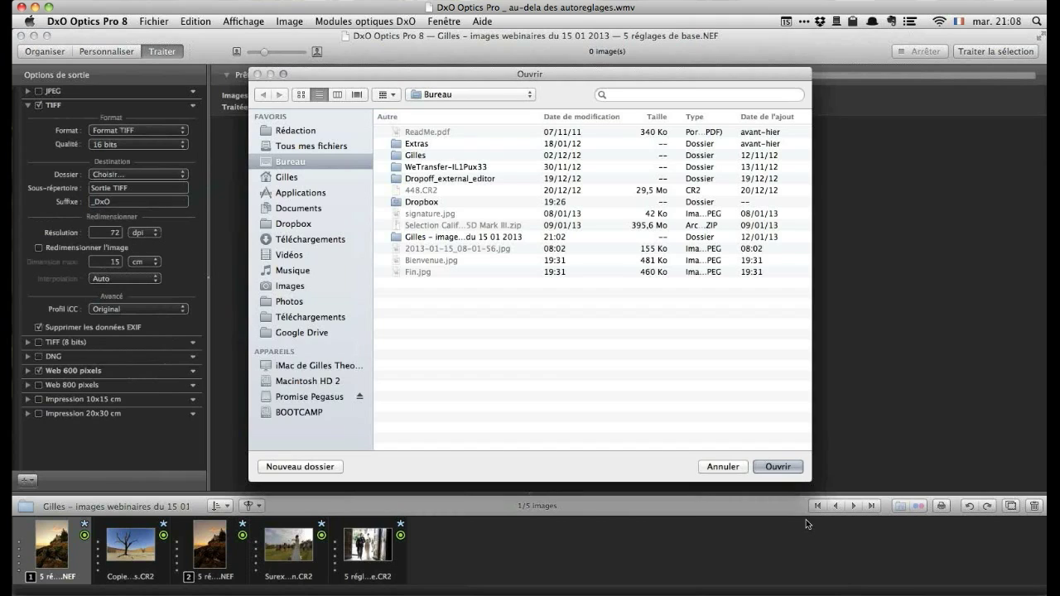
left_click(778, 466)
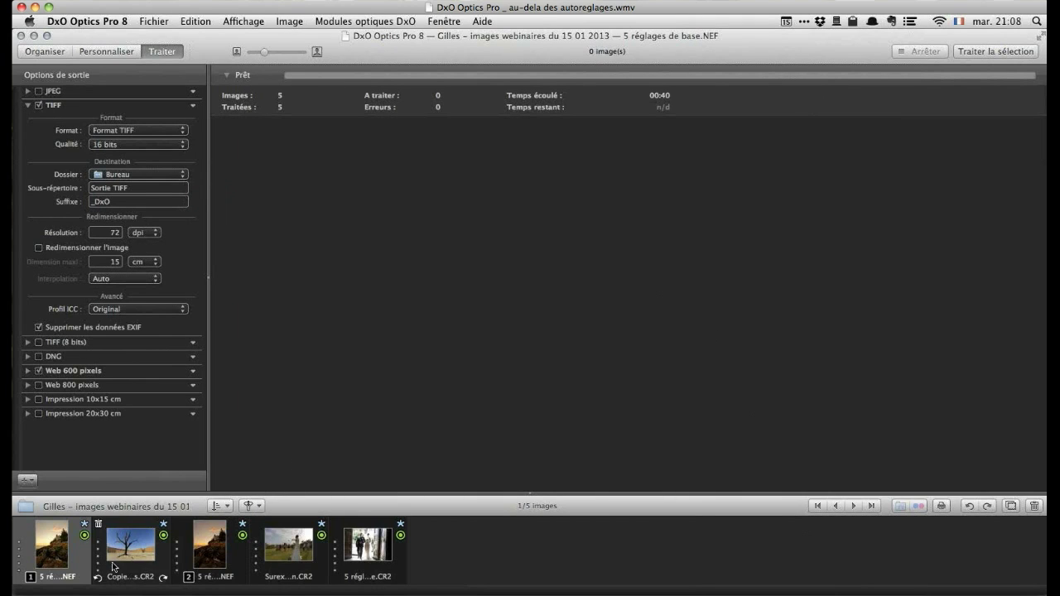
- Select all five images in the project and process them with the enabled TIFF and Web 600 pixels outputs
left_click(373, 557, "shift")
left_click_drag(51, 540, 466, 272)
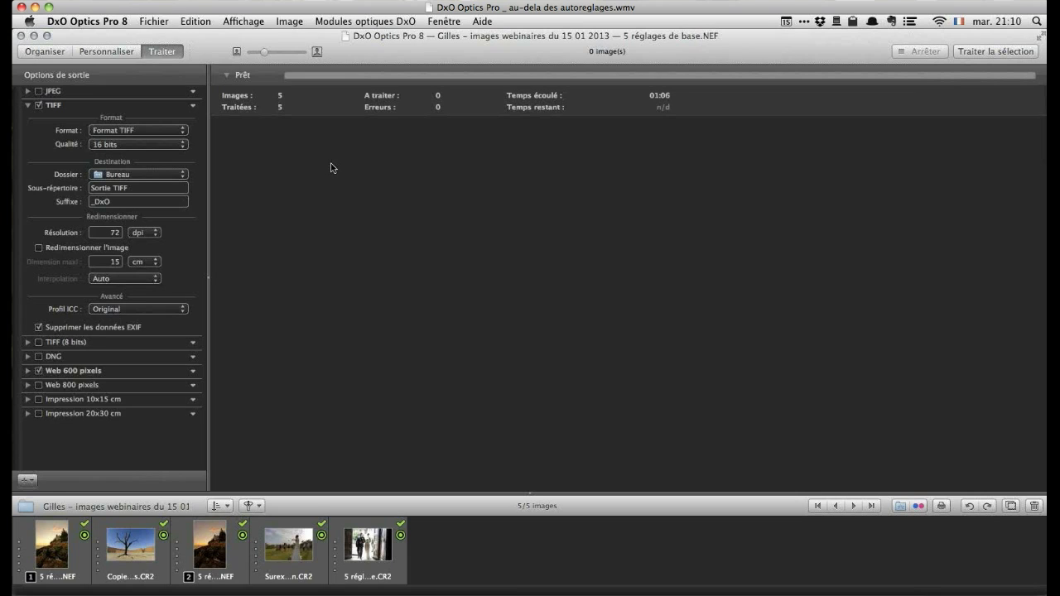
- Switch to Finder, move the Sortie TIFF folder to the clear middle area of the desktop and open it
key("super+Tab")
key("super+Tab")
key("super+Tab")
key("super+Tab")
key("super+Tab")
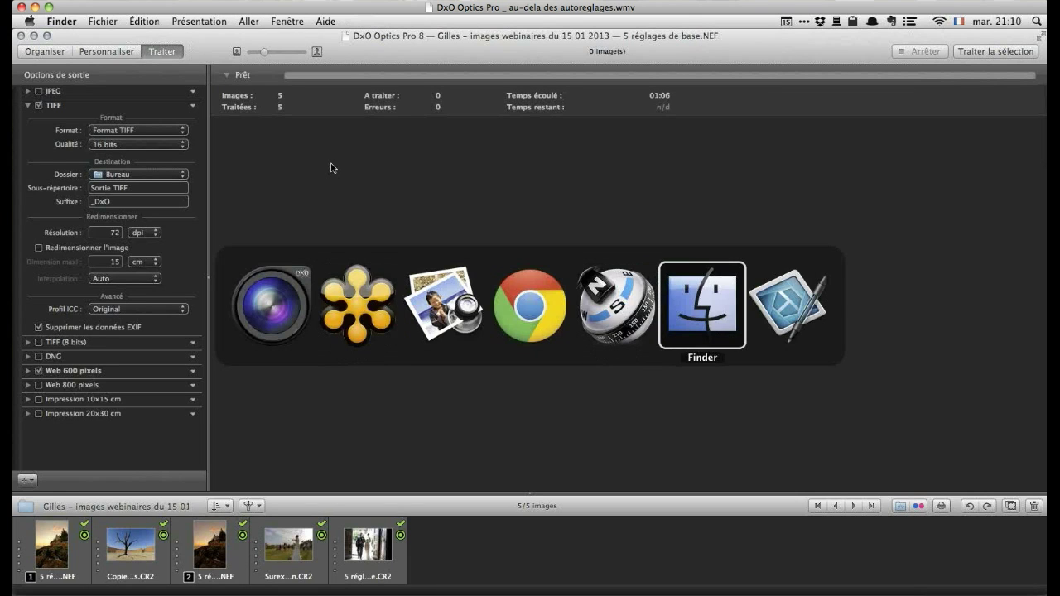
left_click(34, 36)
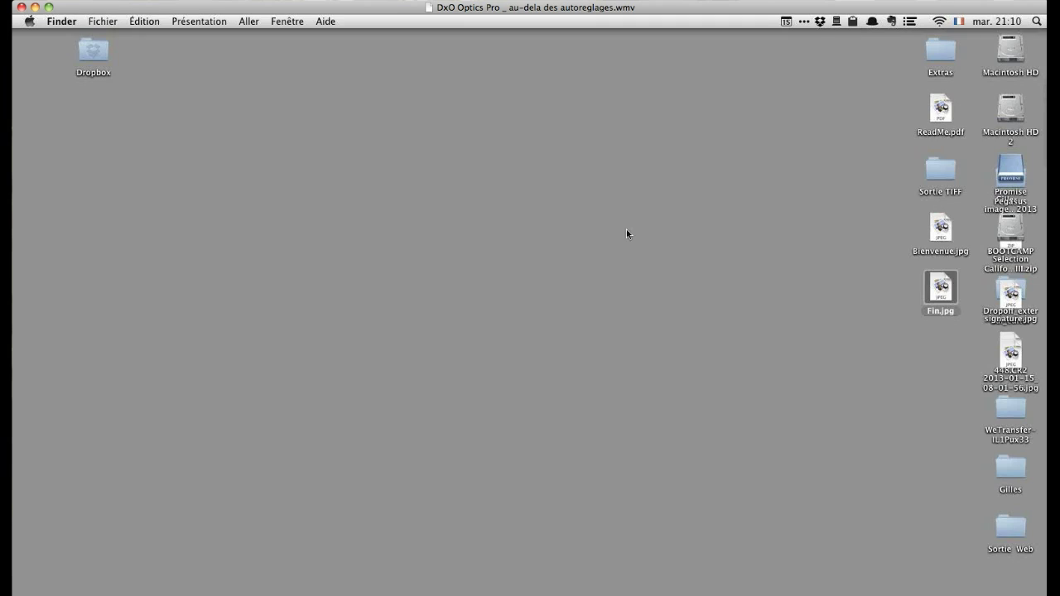
left_click_drag(941, 174, 444, 172)
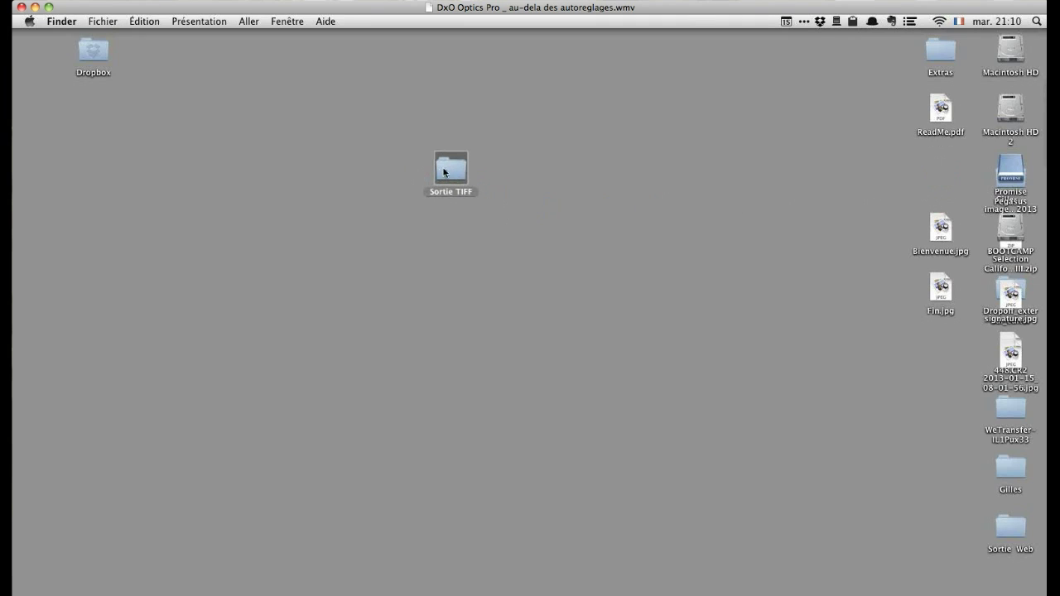
double_click(444, 172)
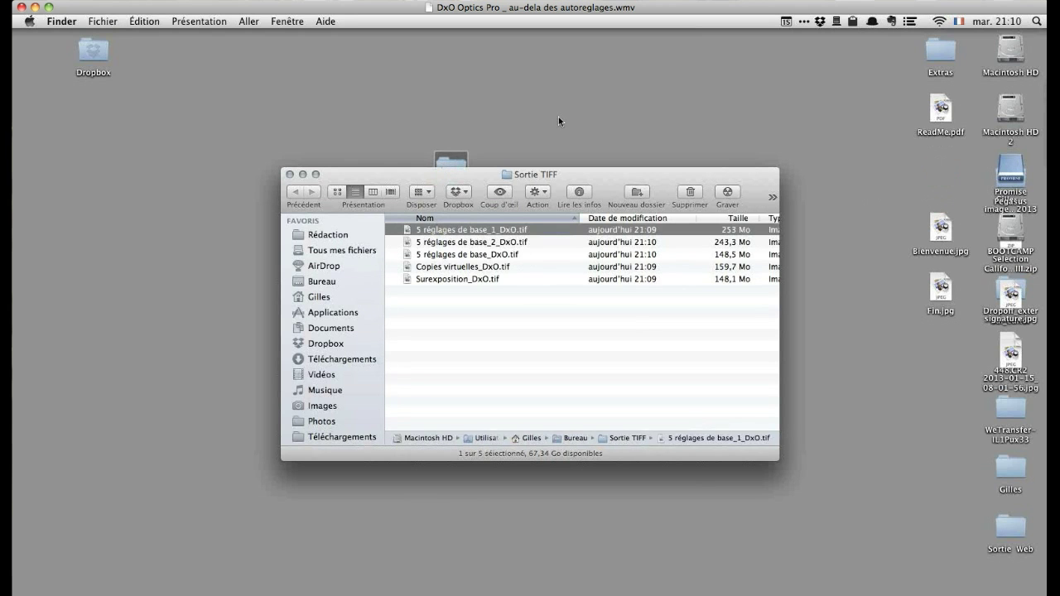
- Preview the exported TIFF files in the Sortie TIFF folder one after another, from 5 réglages de base_1_DxO.tif to Surexposition_DxO.tif
key("space")
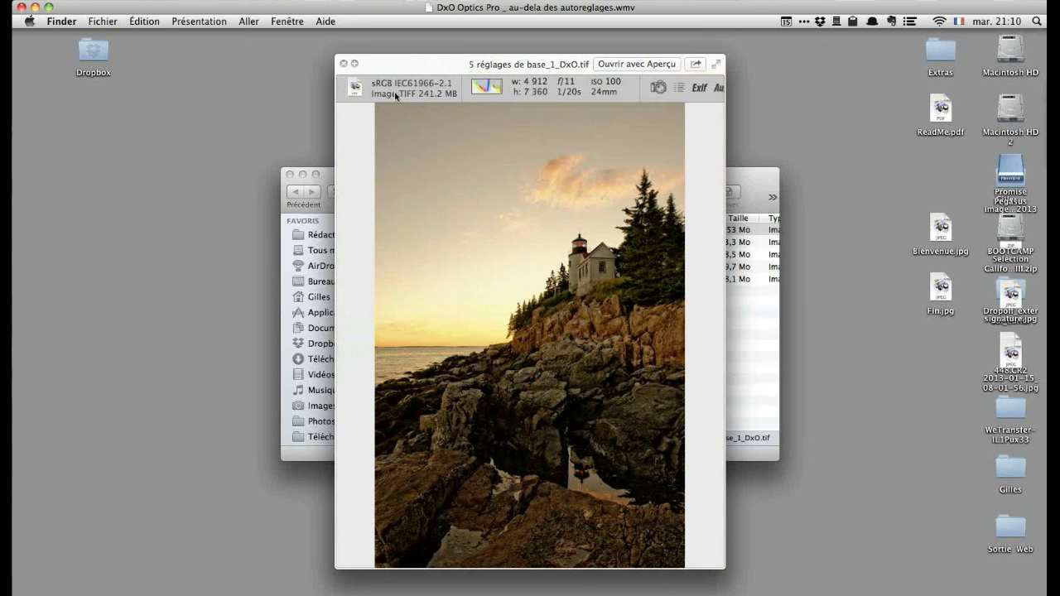
key("Down")
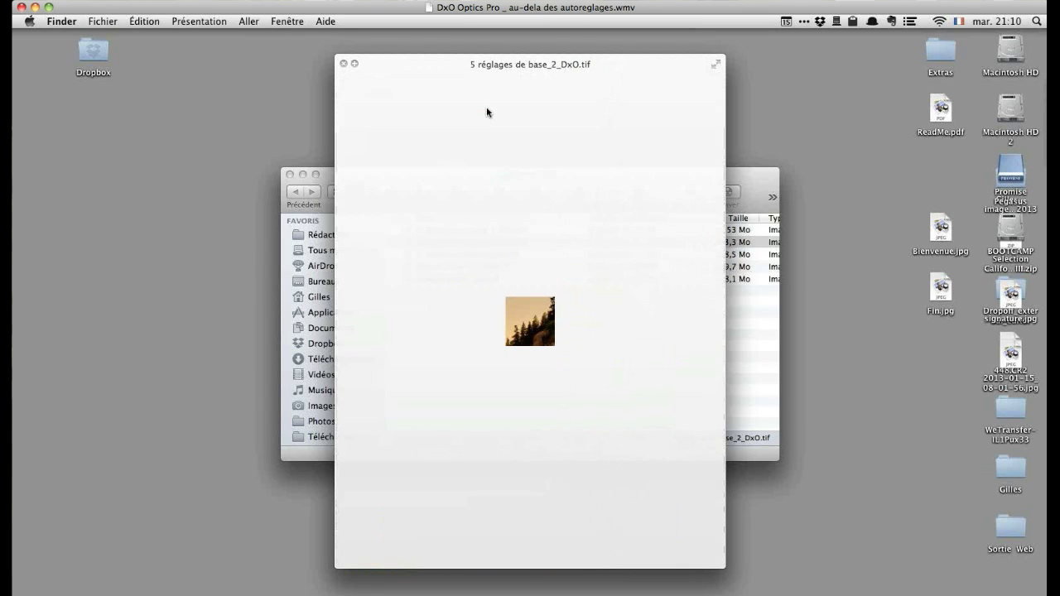
key("Down")
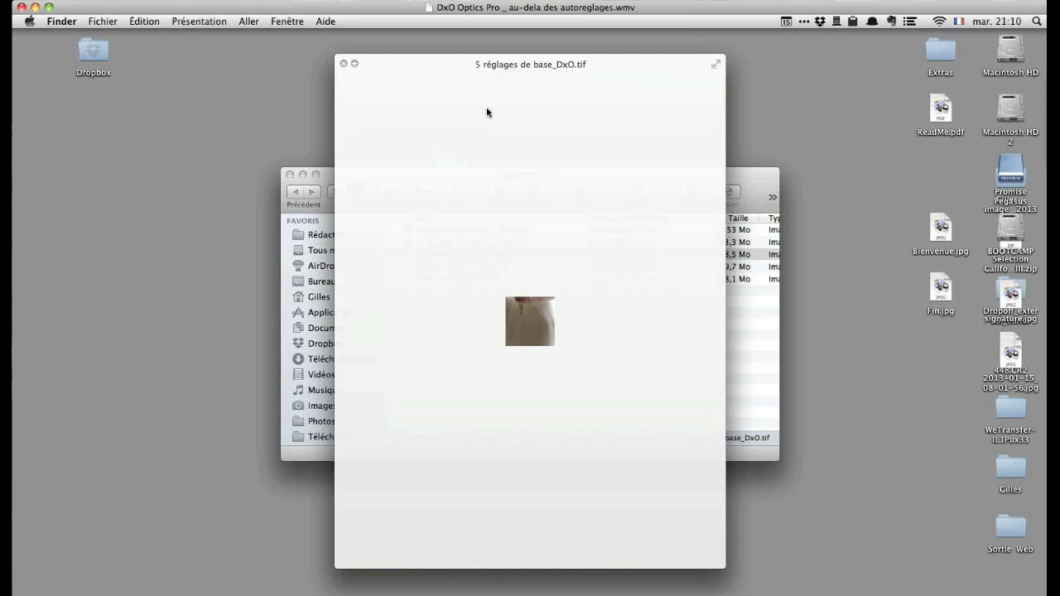
key("Down")
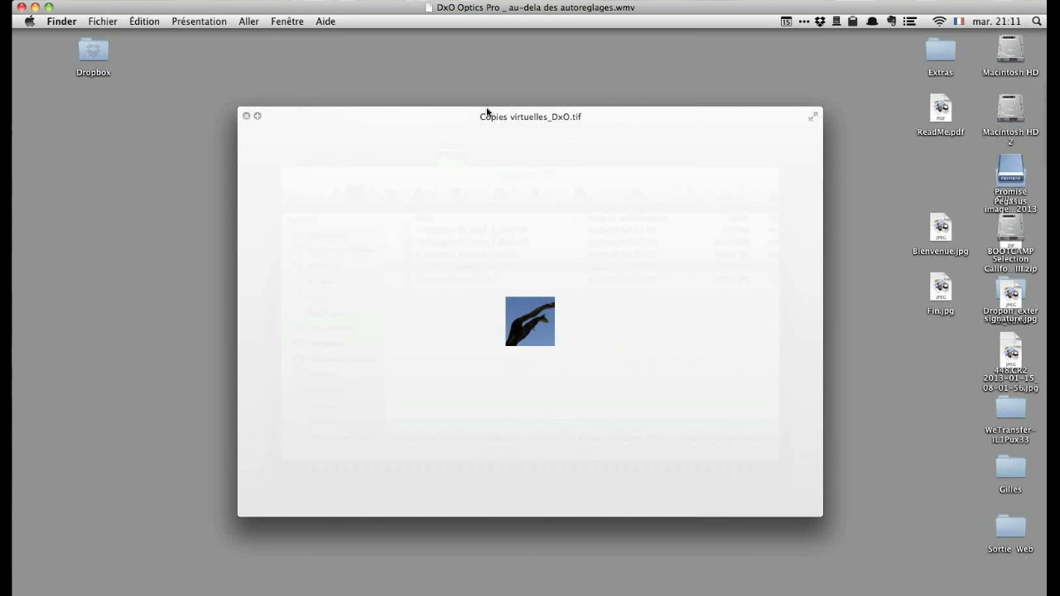
key("Down")
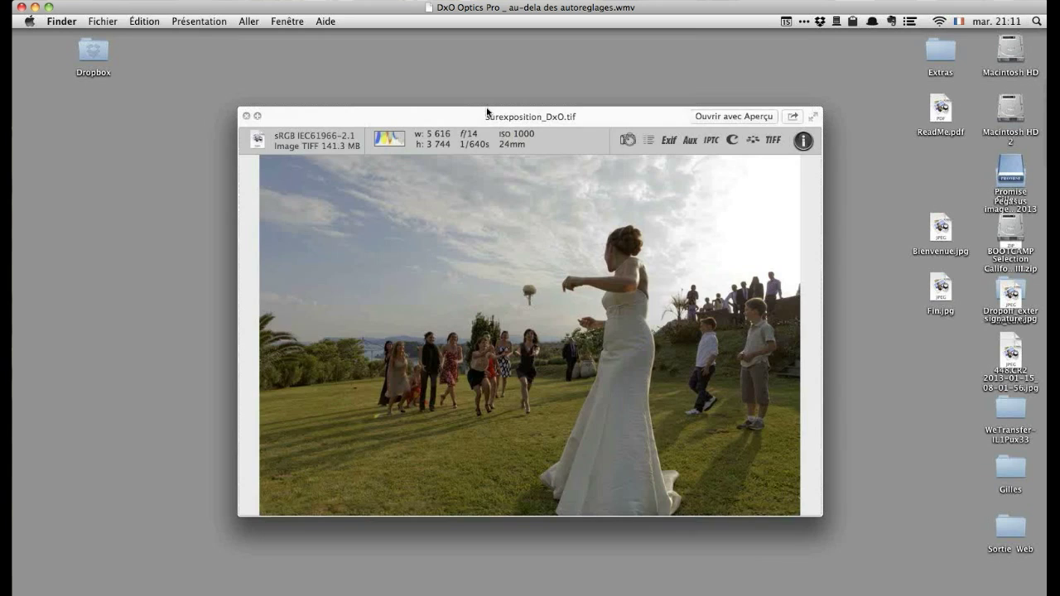
key("space")
- Move the Sortie_Web folder into the Sortie TIFF folder and preview the exported JPEG files inside it
left_click_drag(1015, 531, 543, 359)
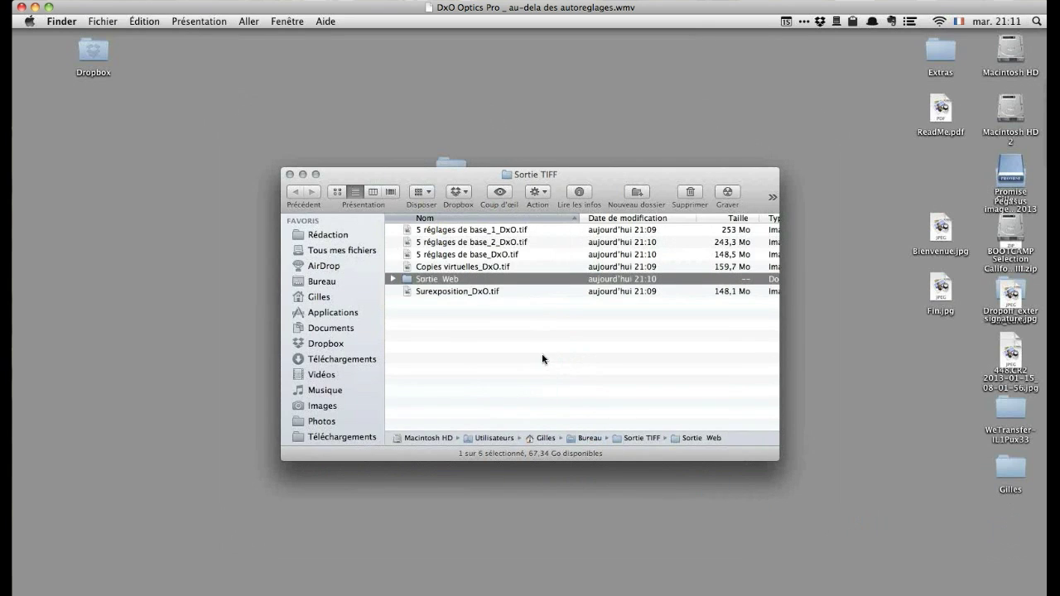
double_click(408, 279)
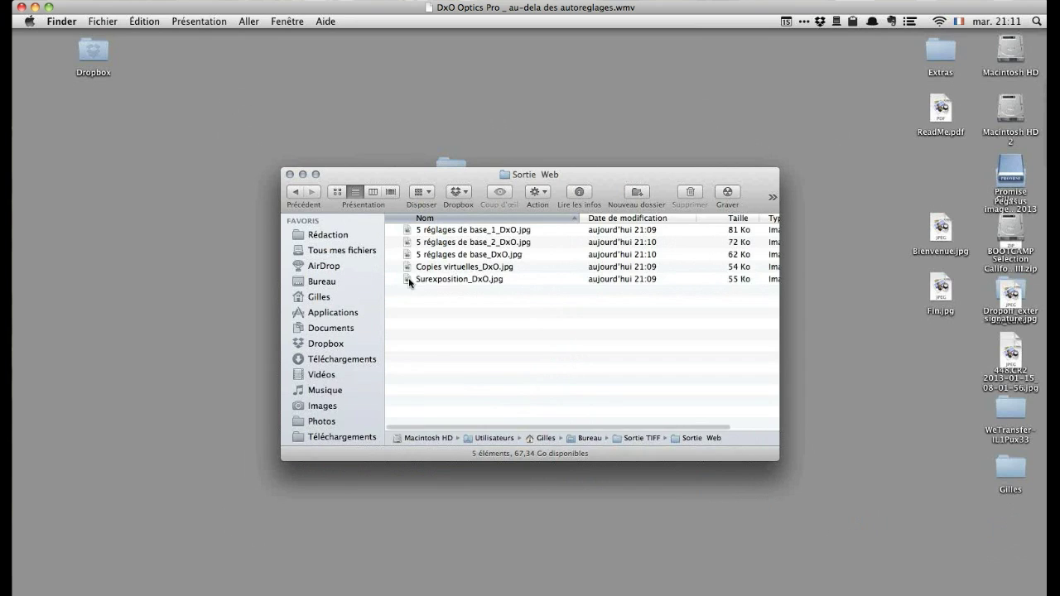
left_click(460, 232)
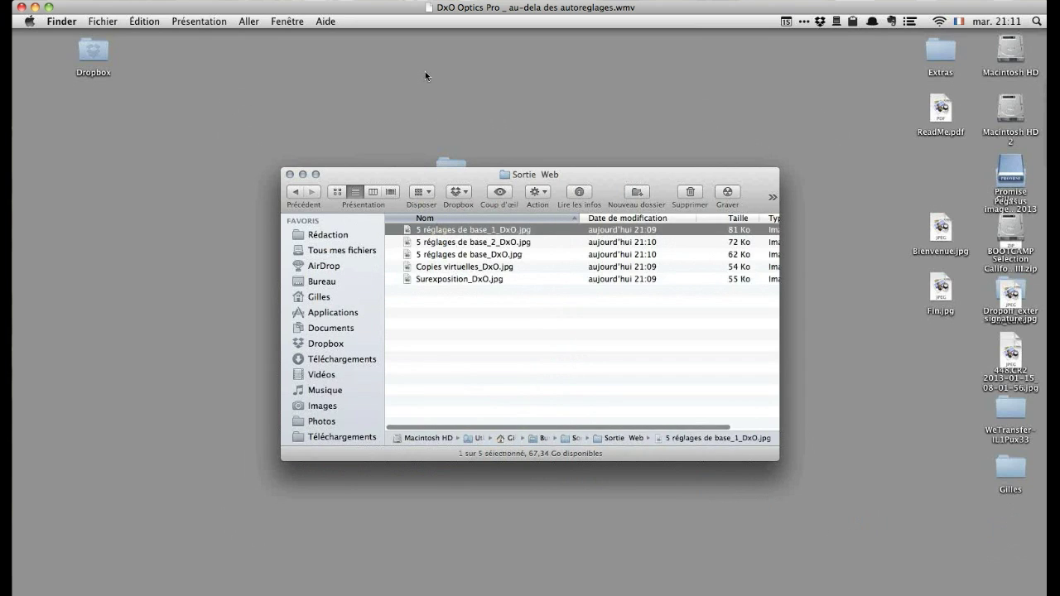
key("space")
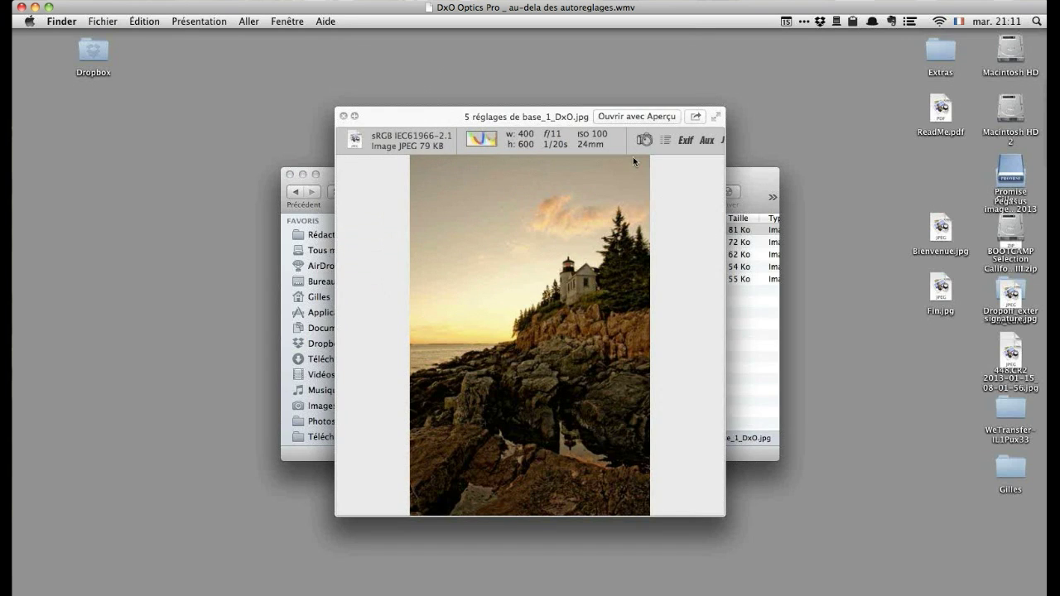
key("Down")
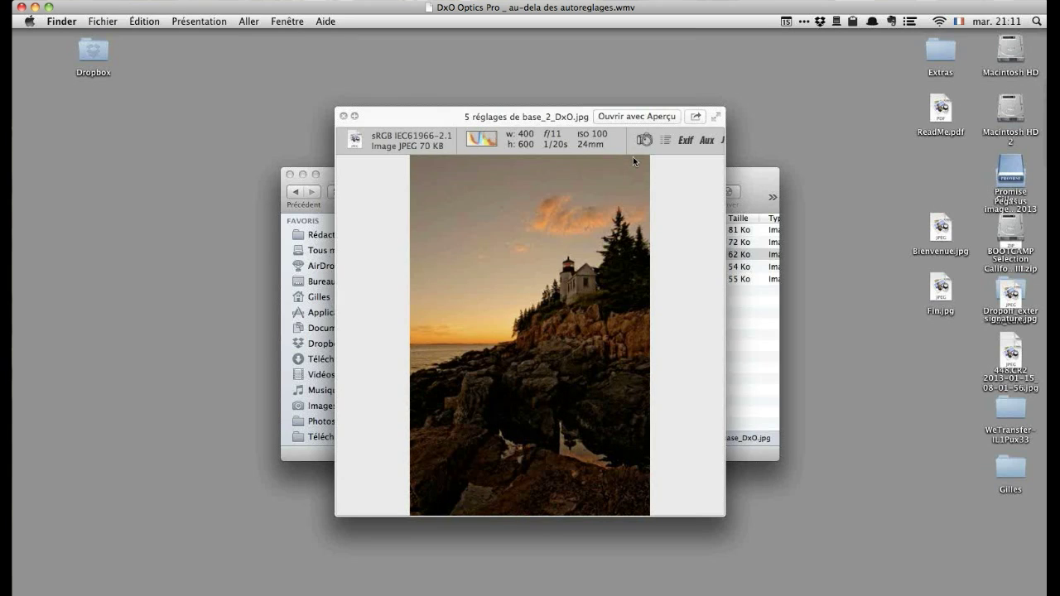
key("Down")
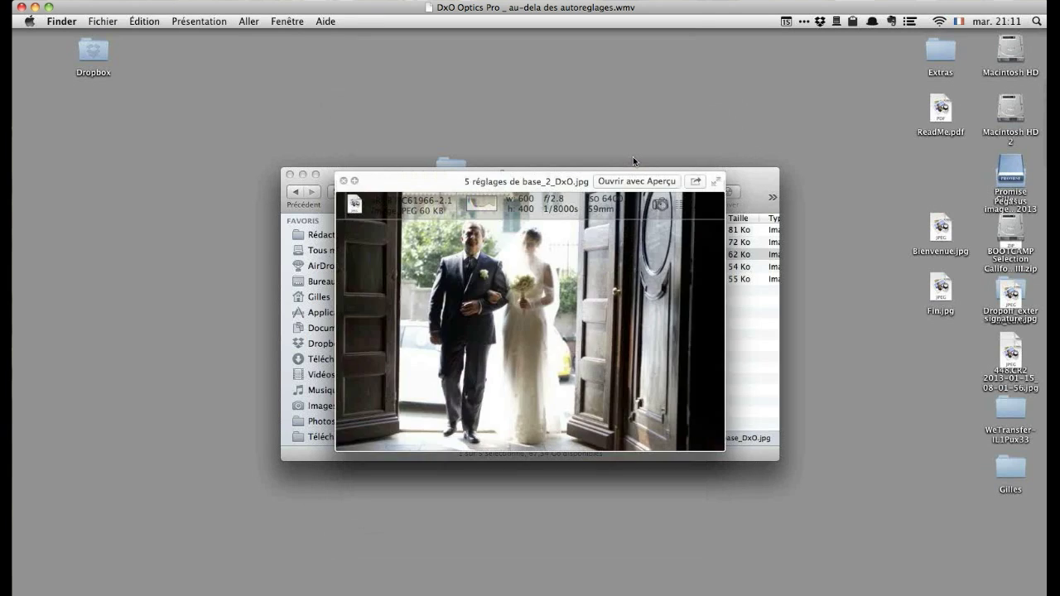
key("Down")
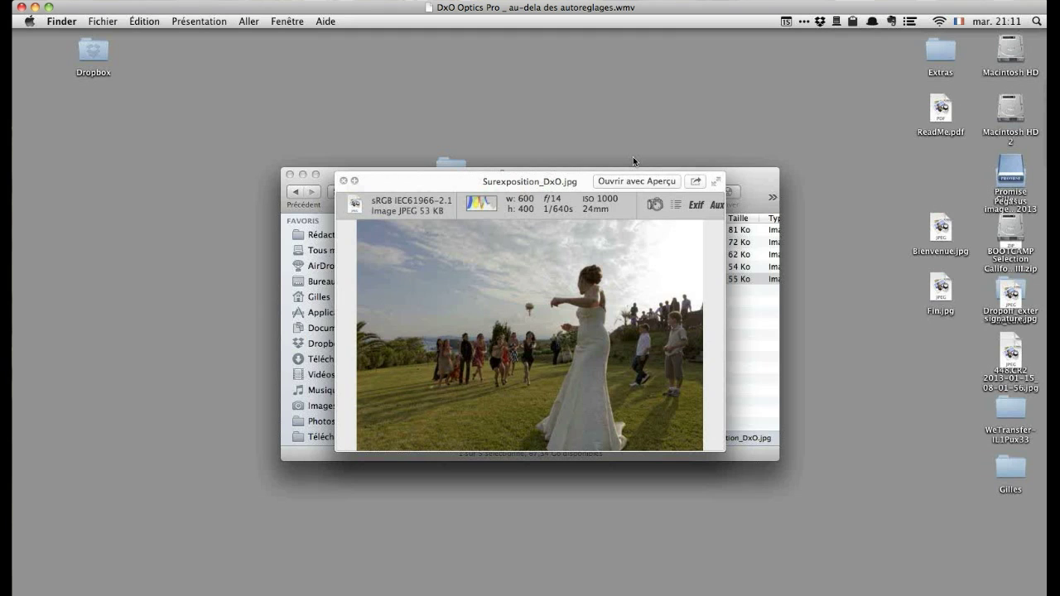
- Switch back to DxO Optics Pro 8, select only the first lighthouse NEF image and go to customize mode
key("super+Tab")
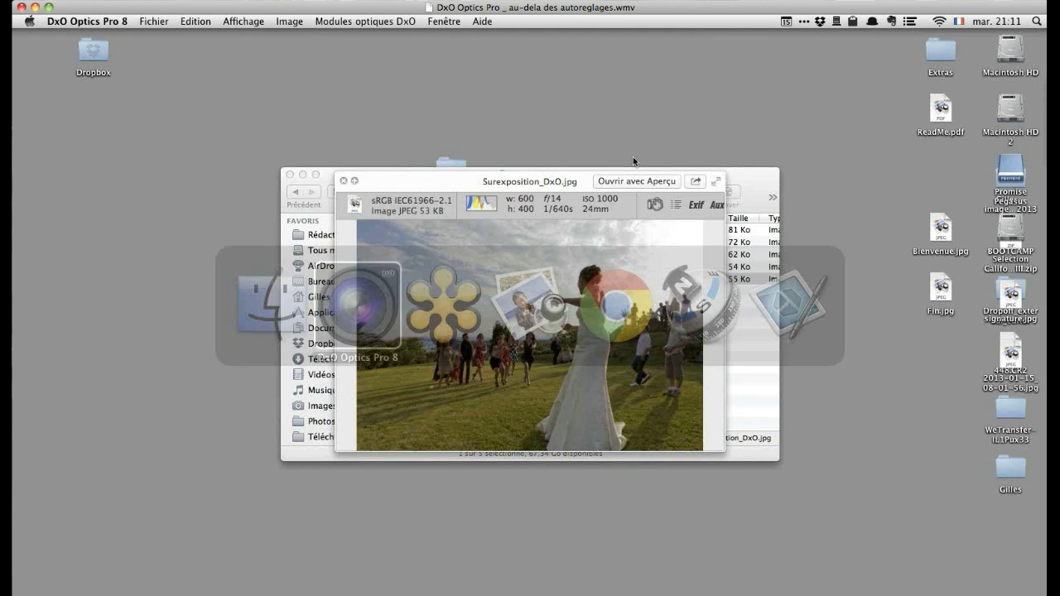
mouse_move(388, 584)
left_click(352, 584)
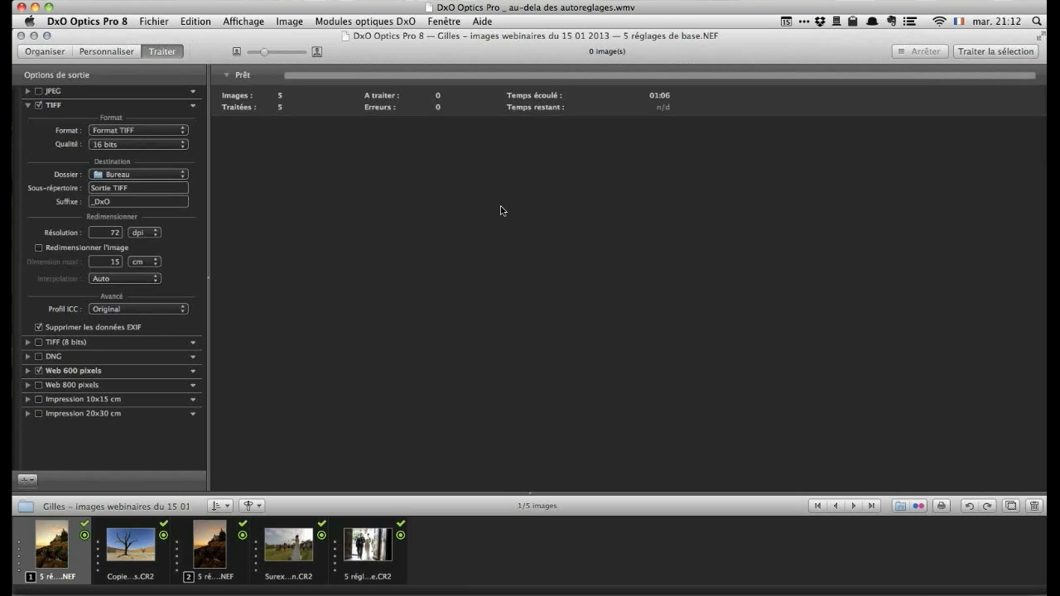
left_click(103, 53)
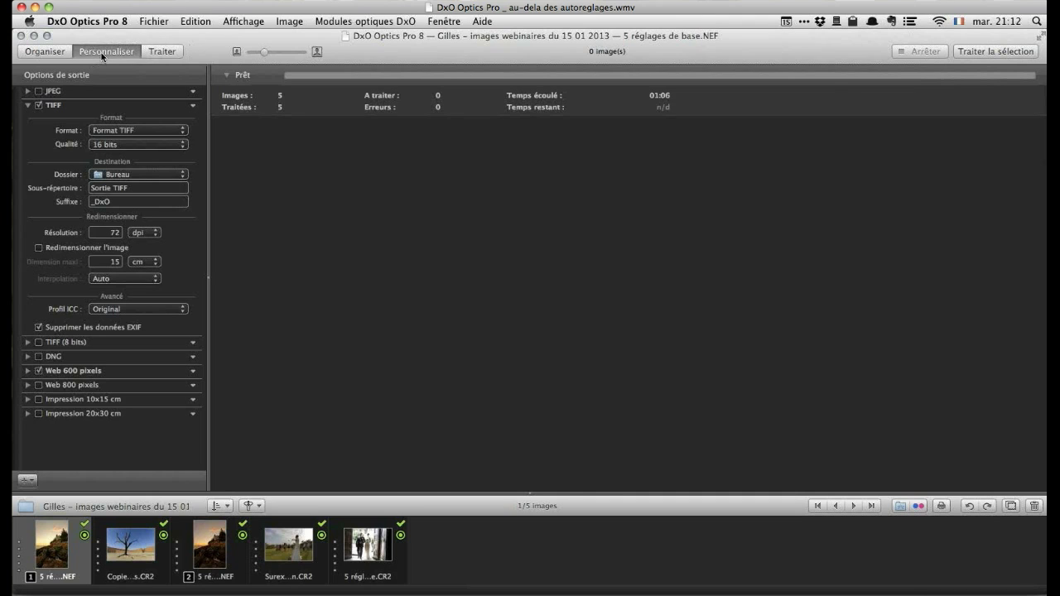